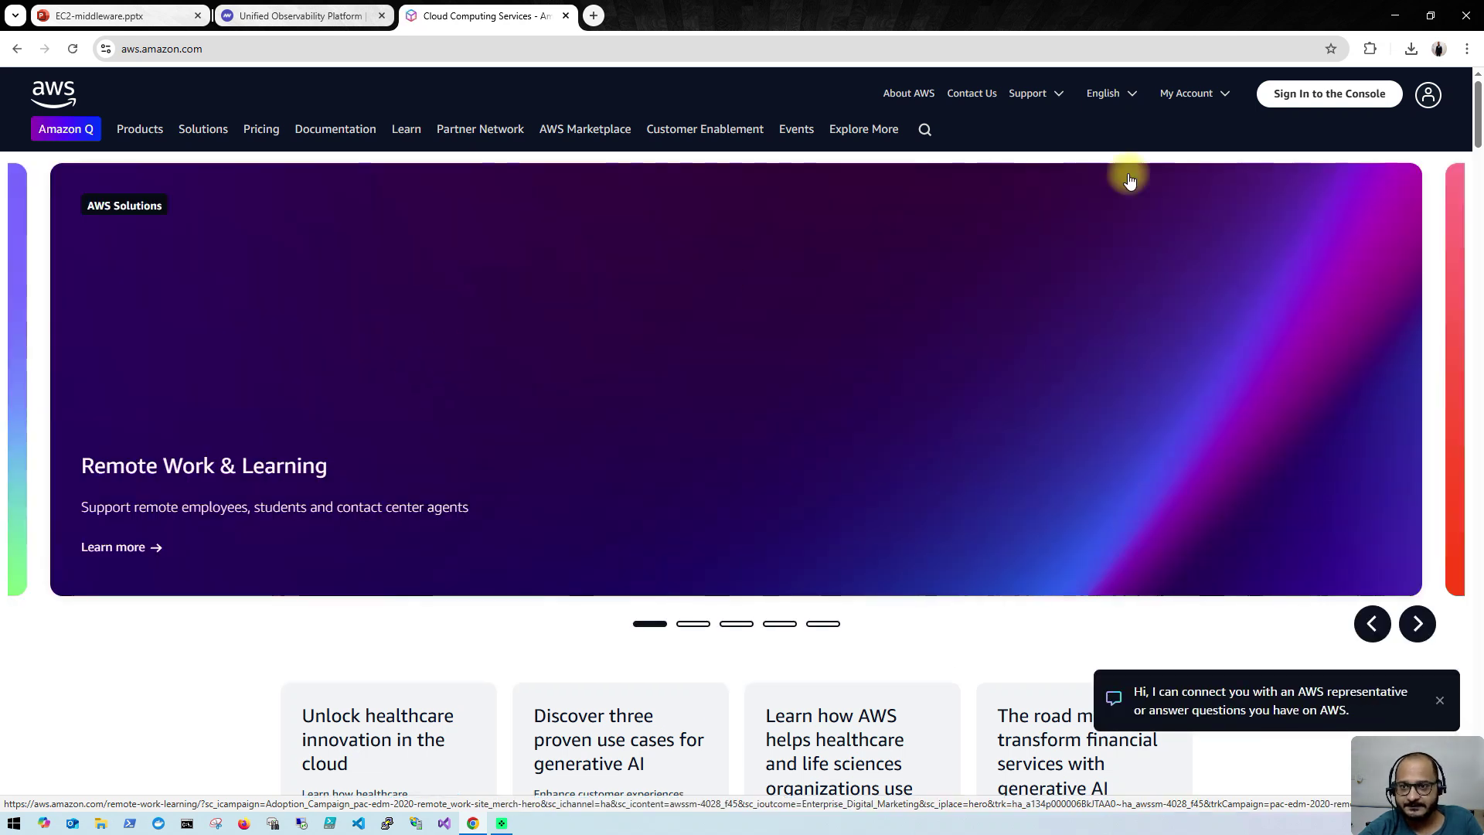
# Sign in as root with the saved email and password, then enter the MFA verification code.
pyautogui.click(1312, 102)
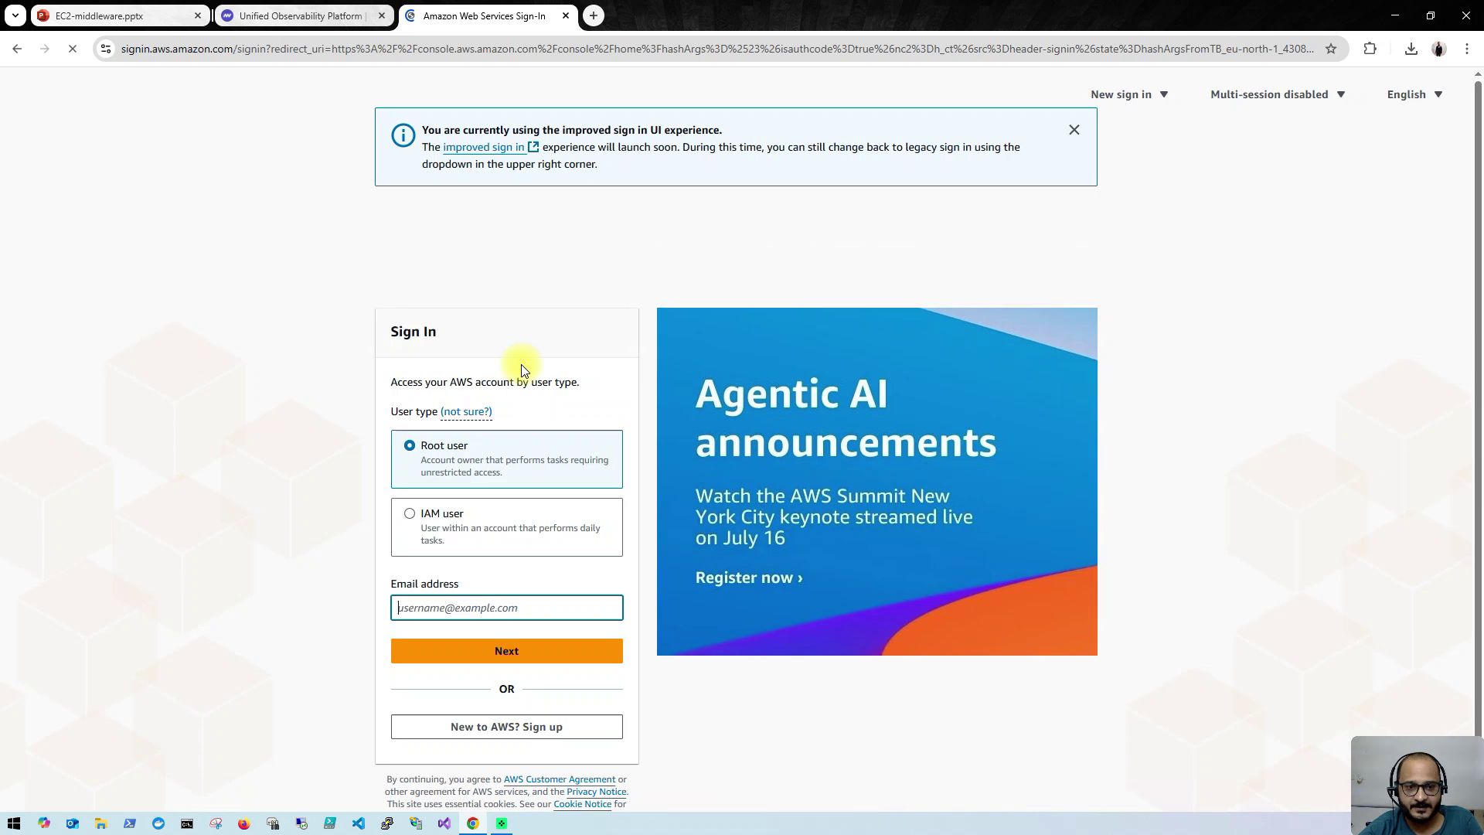
pyautogui.click(503, 608)
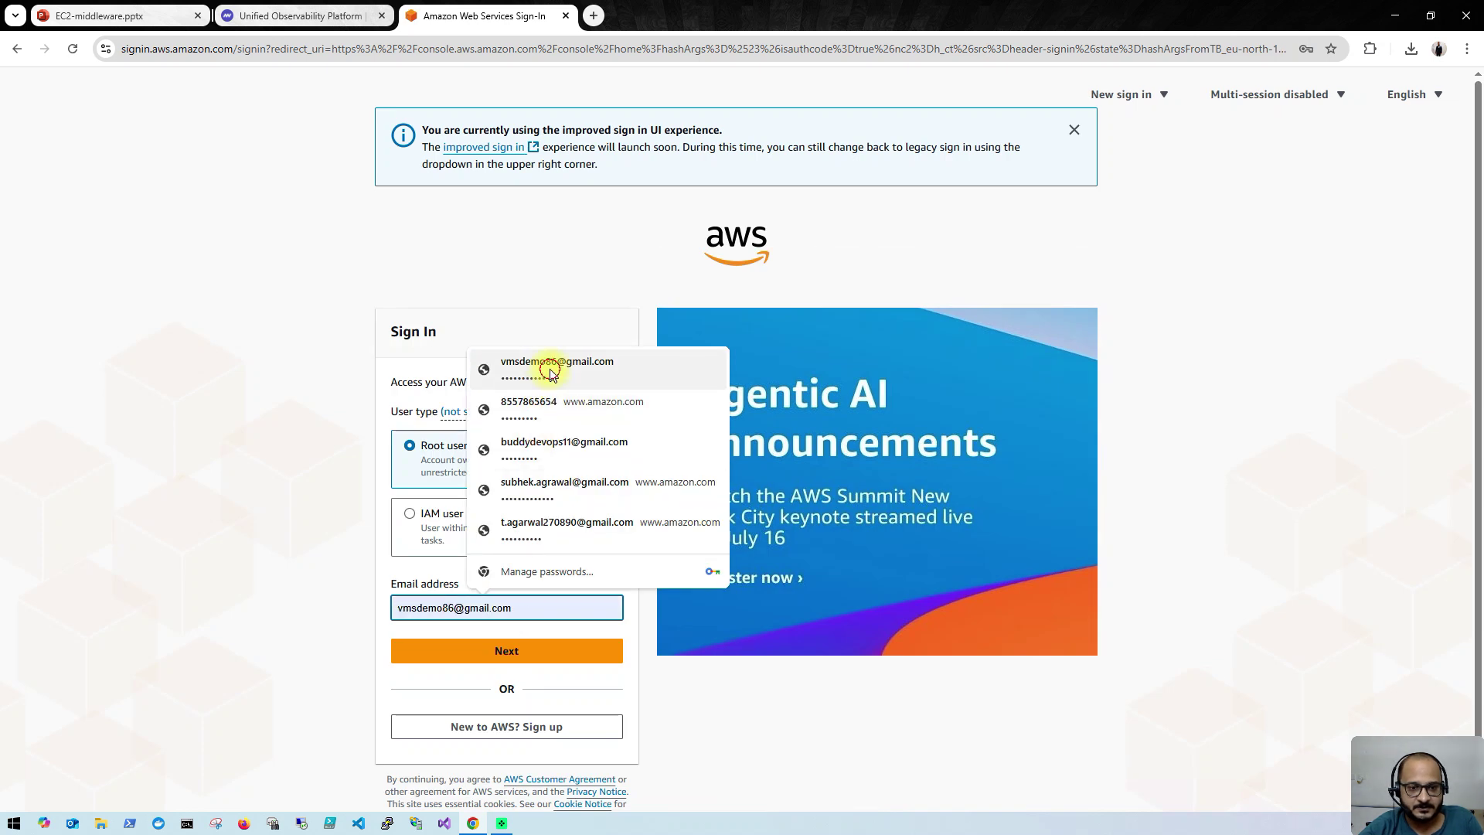
pyautogui.click(534, 369)
pyautogui.click(546, 659)
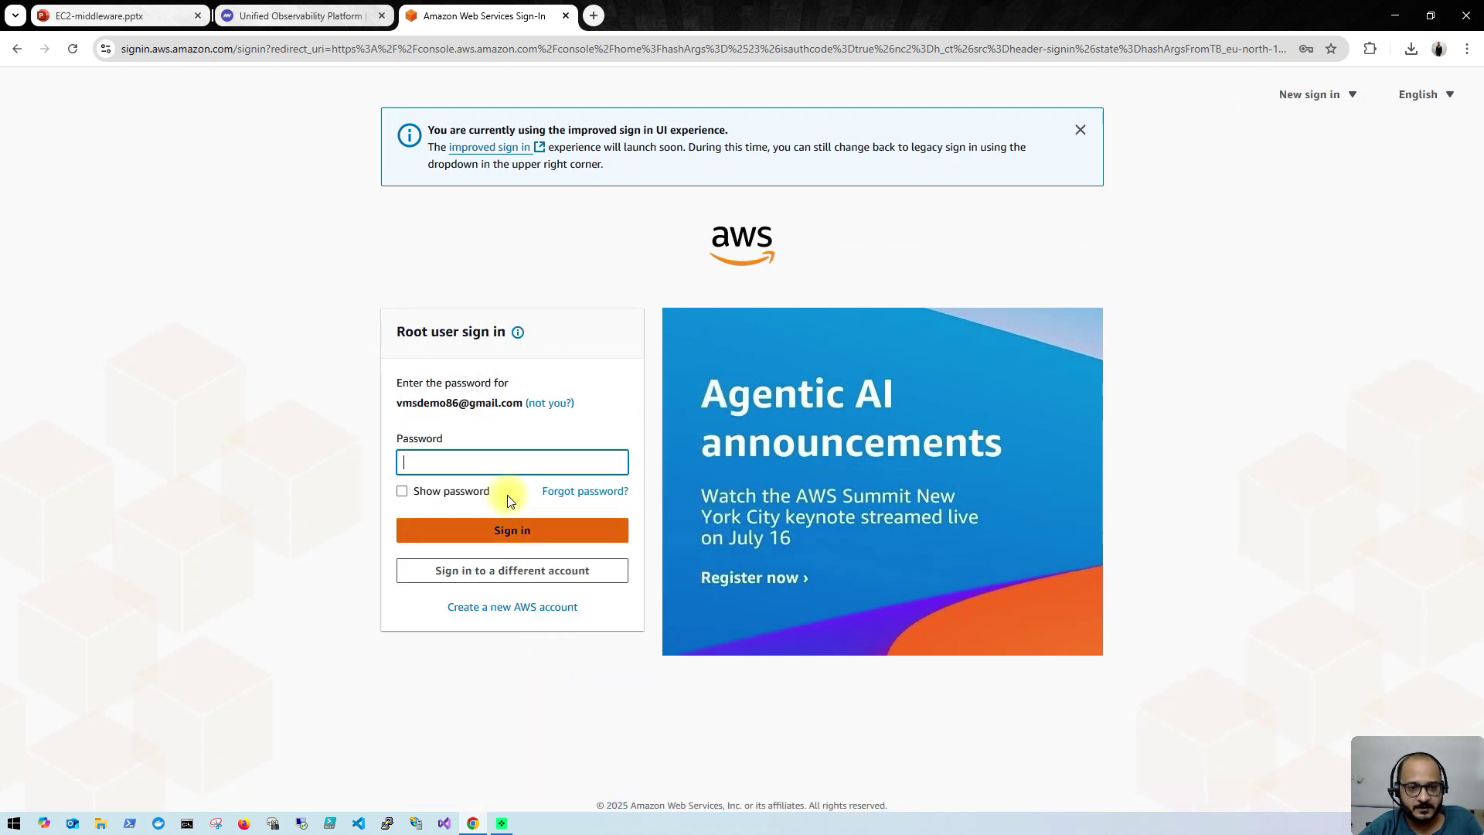
pyautogui.click(503, 463)
pyautogui.click(530, 490)
pyautogui.click(475, 536)
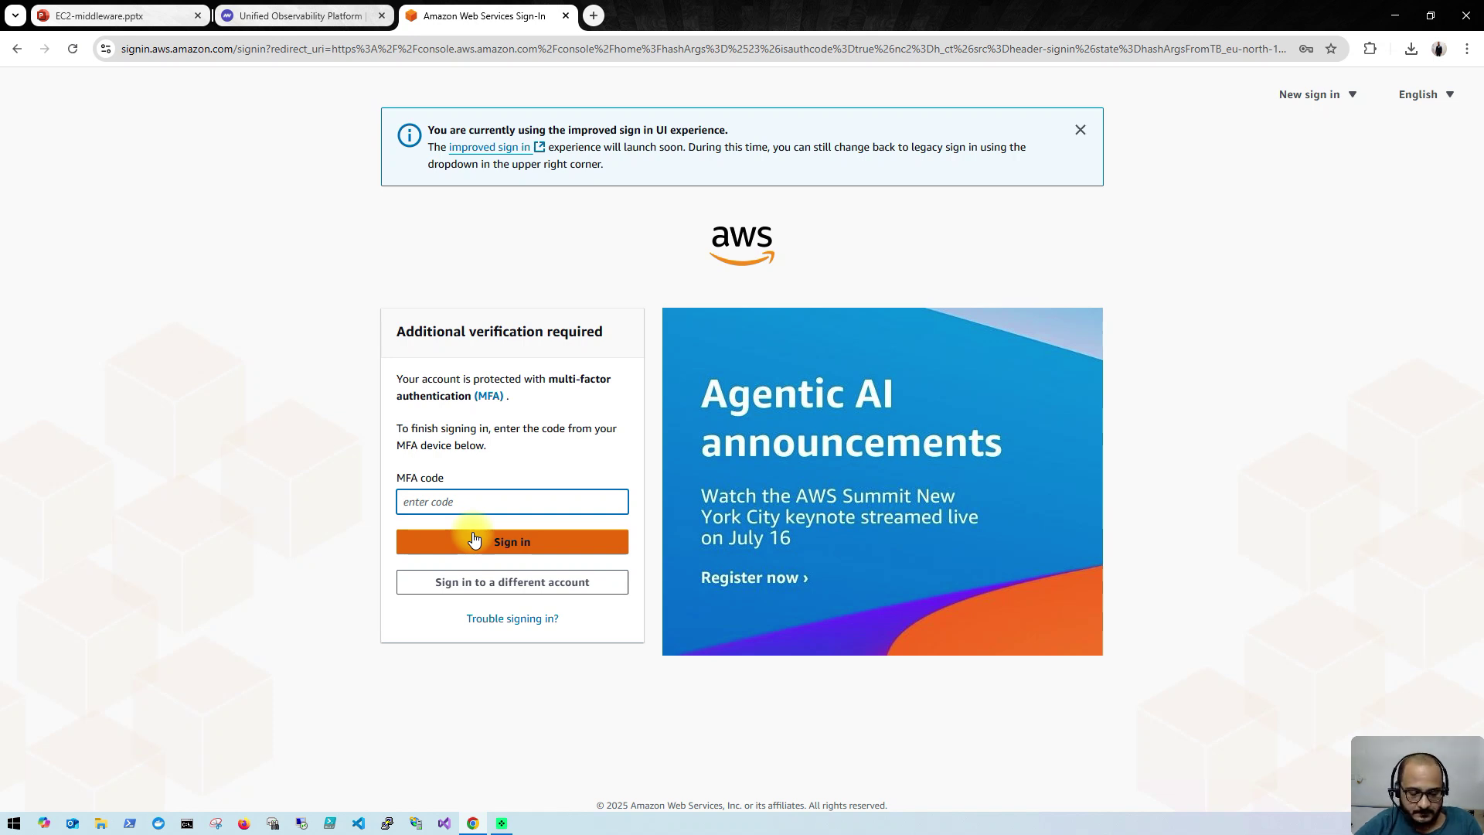
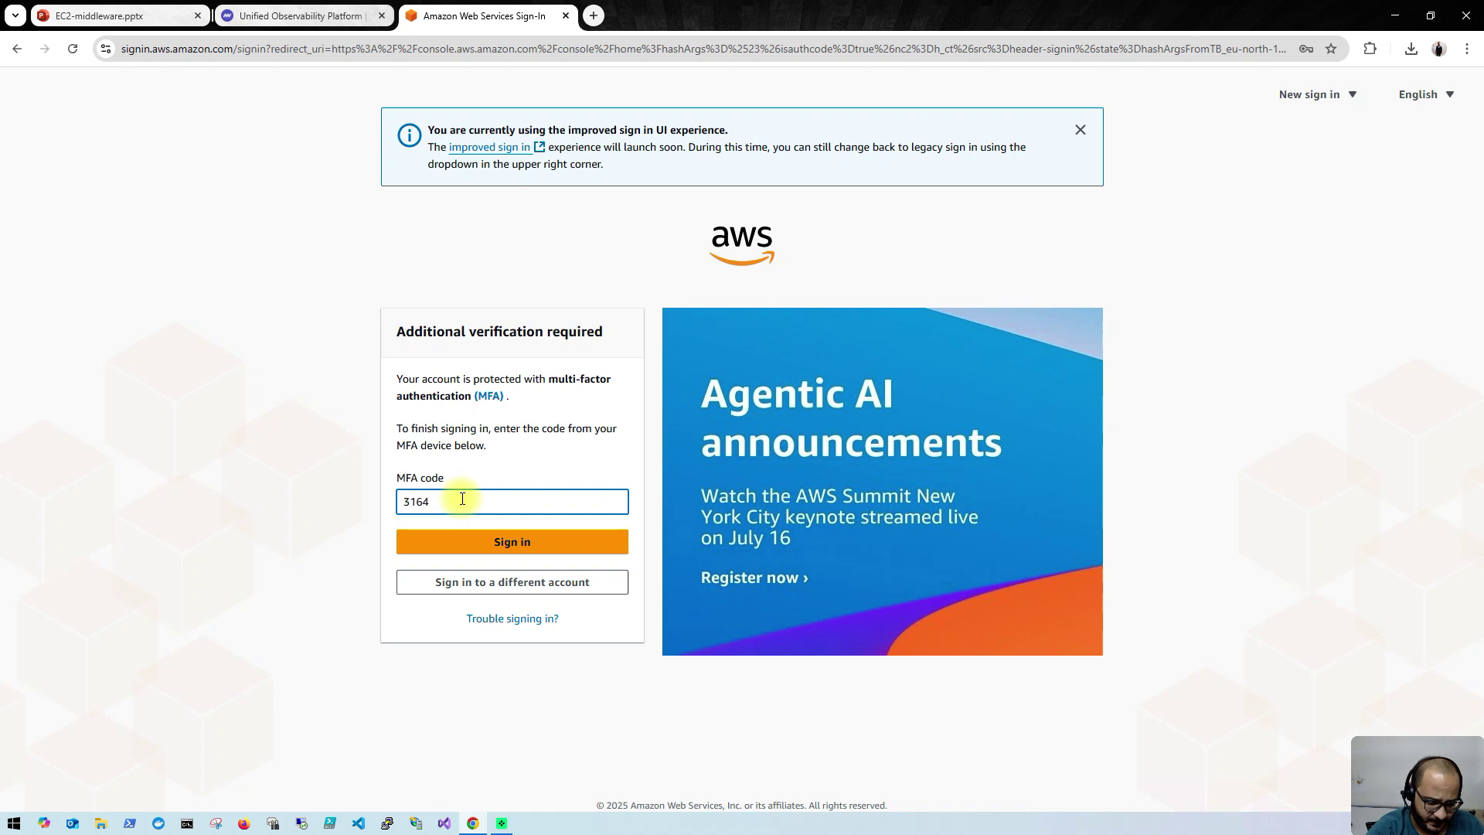
pyautogui.press('Return')
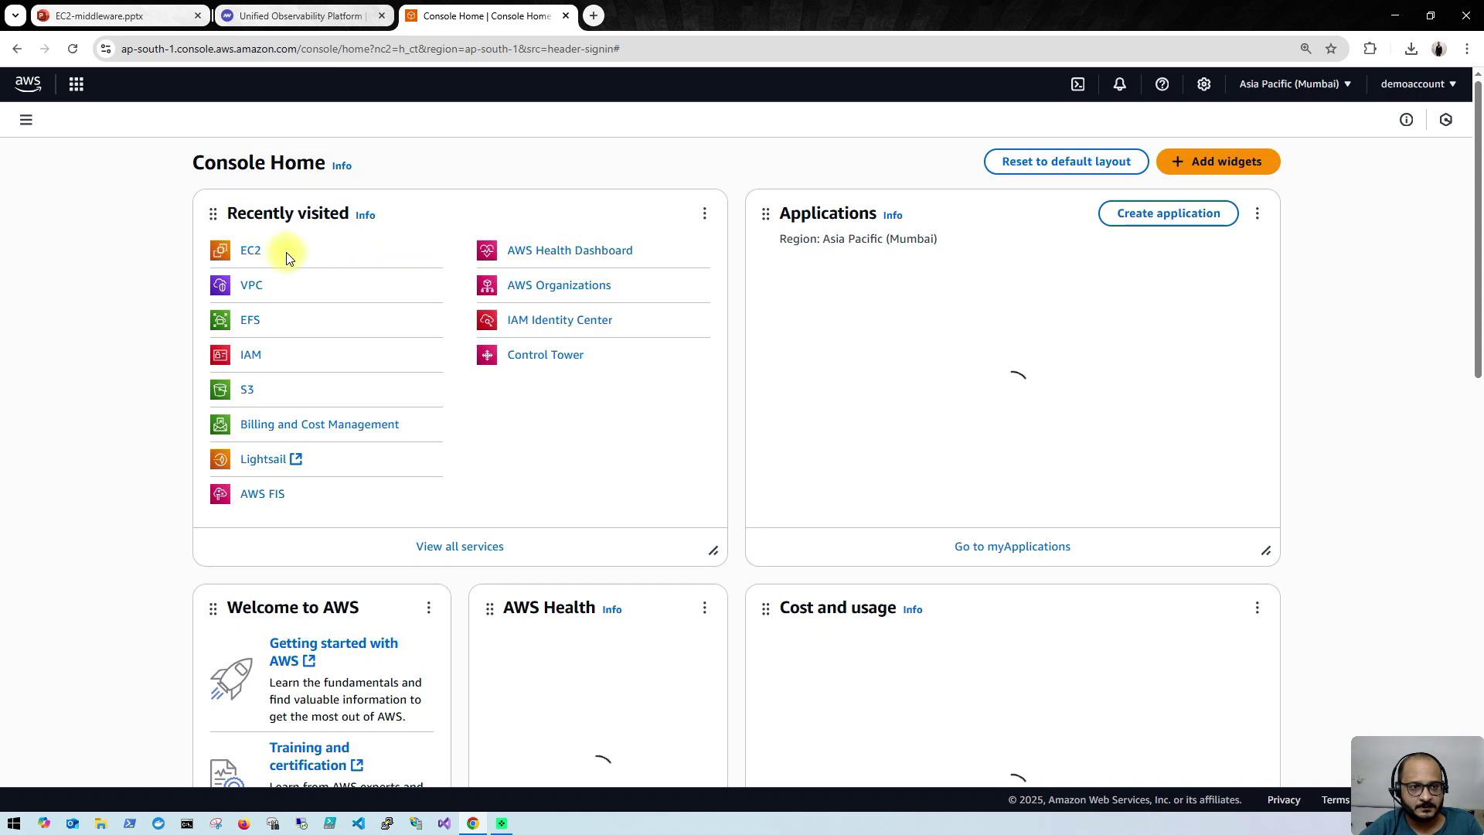
# Start a new EC2 instance launch and name it demo-ec2.
pyautogui.click(249, 254)
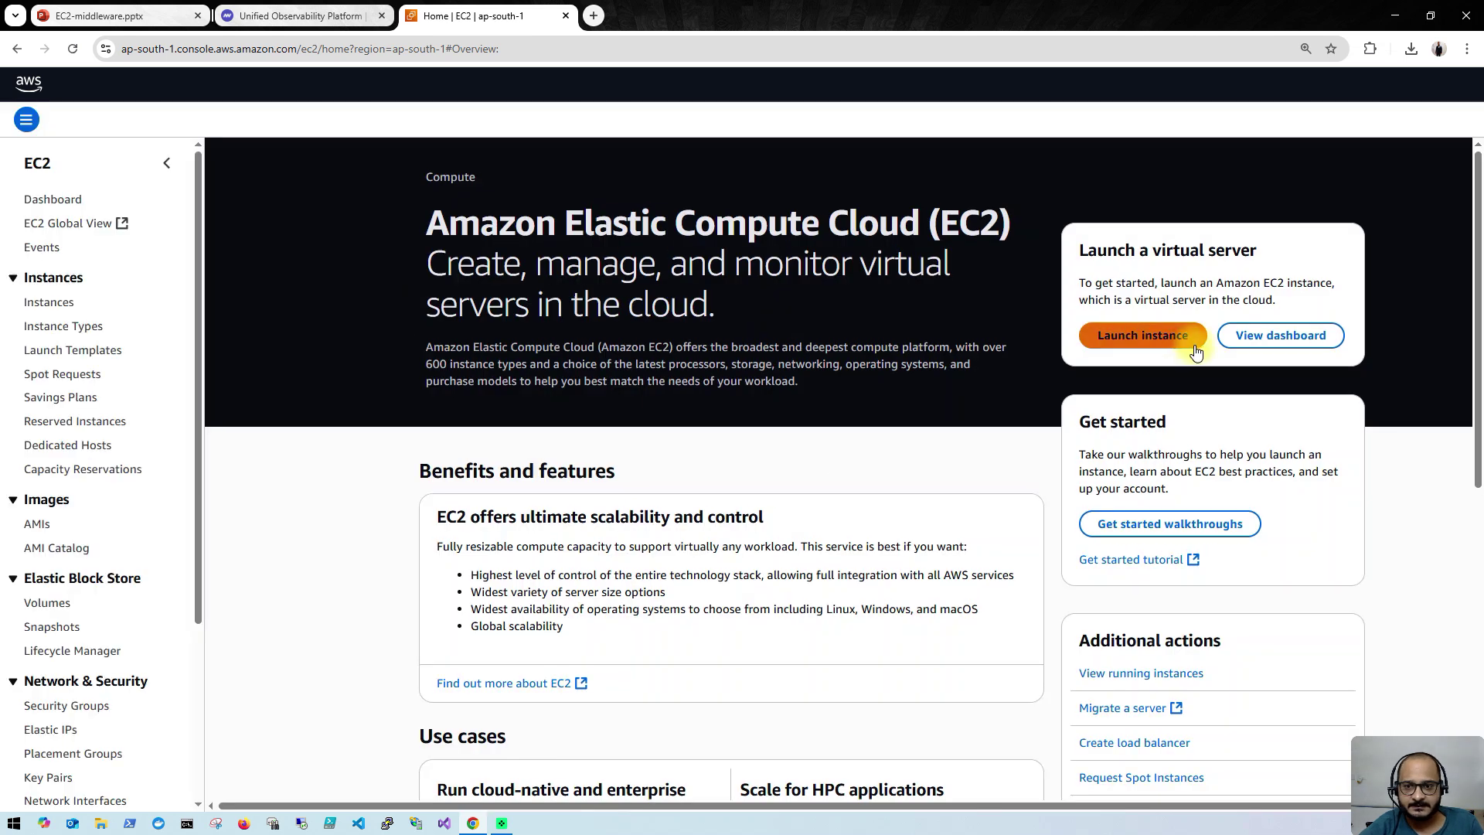
pyautogui.click(1168, 337)
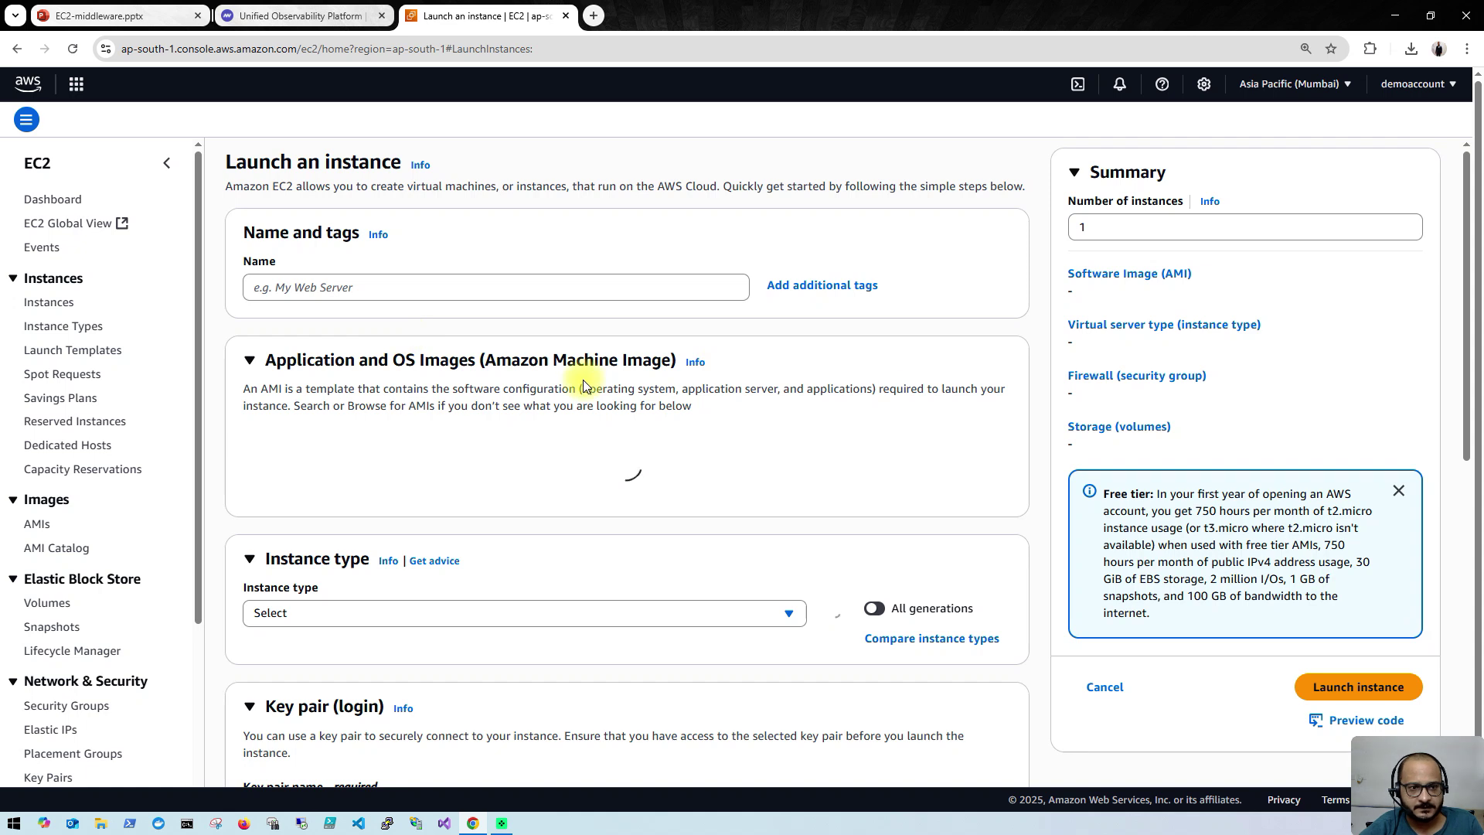
pyautogui.click(311, 287)
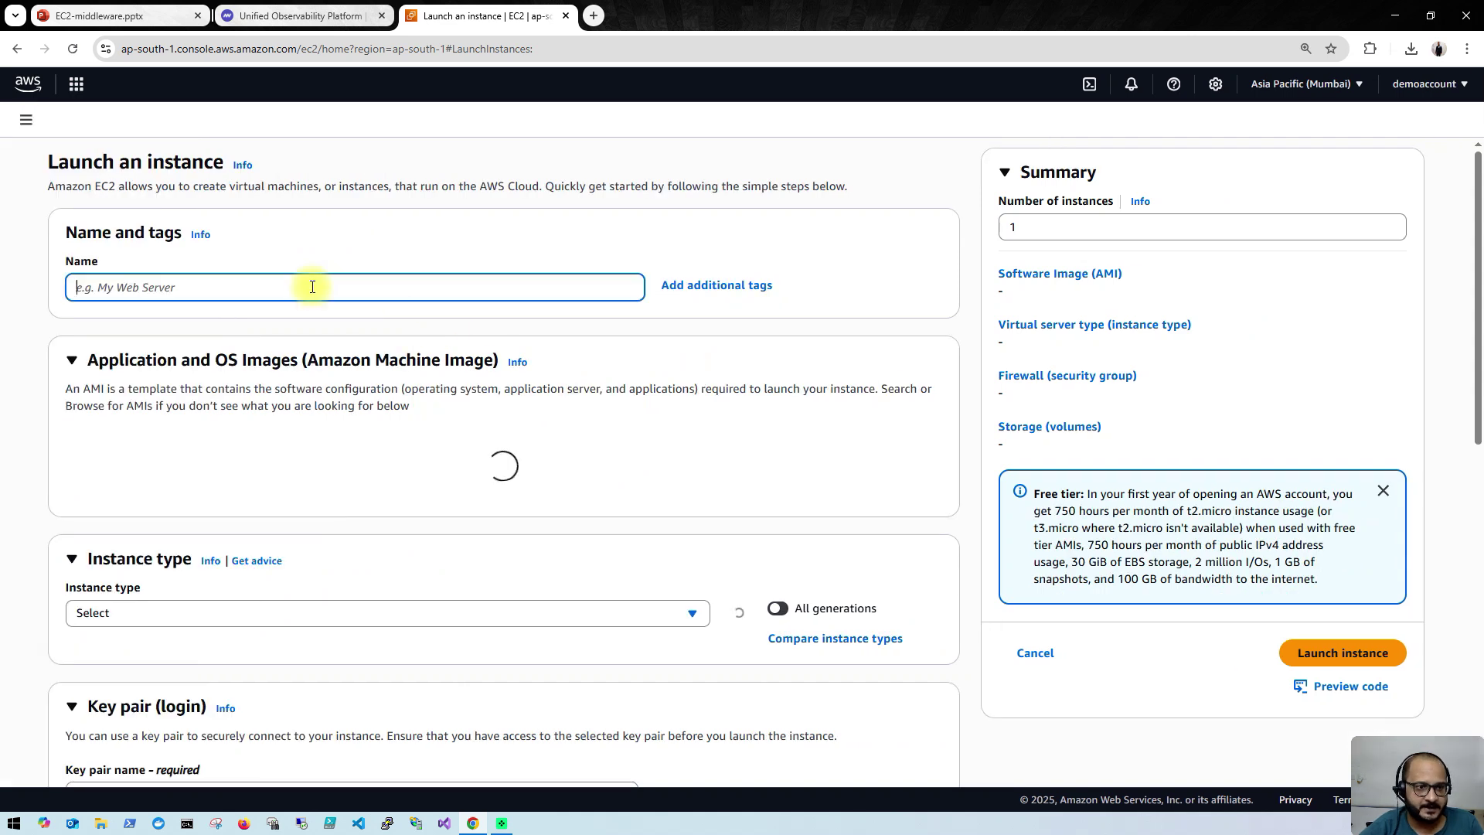
pyautogui.write('demo')
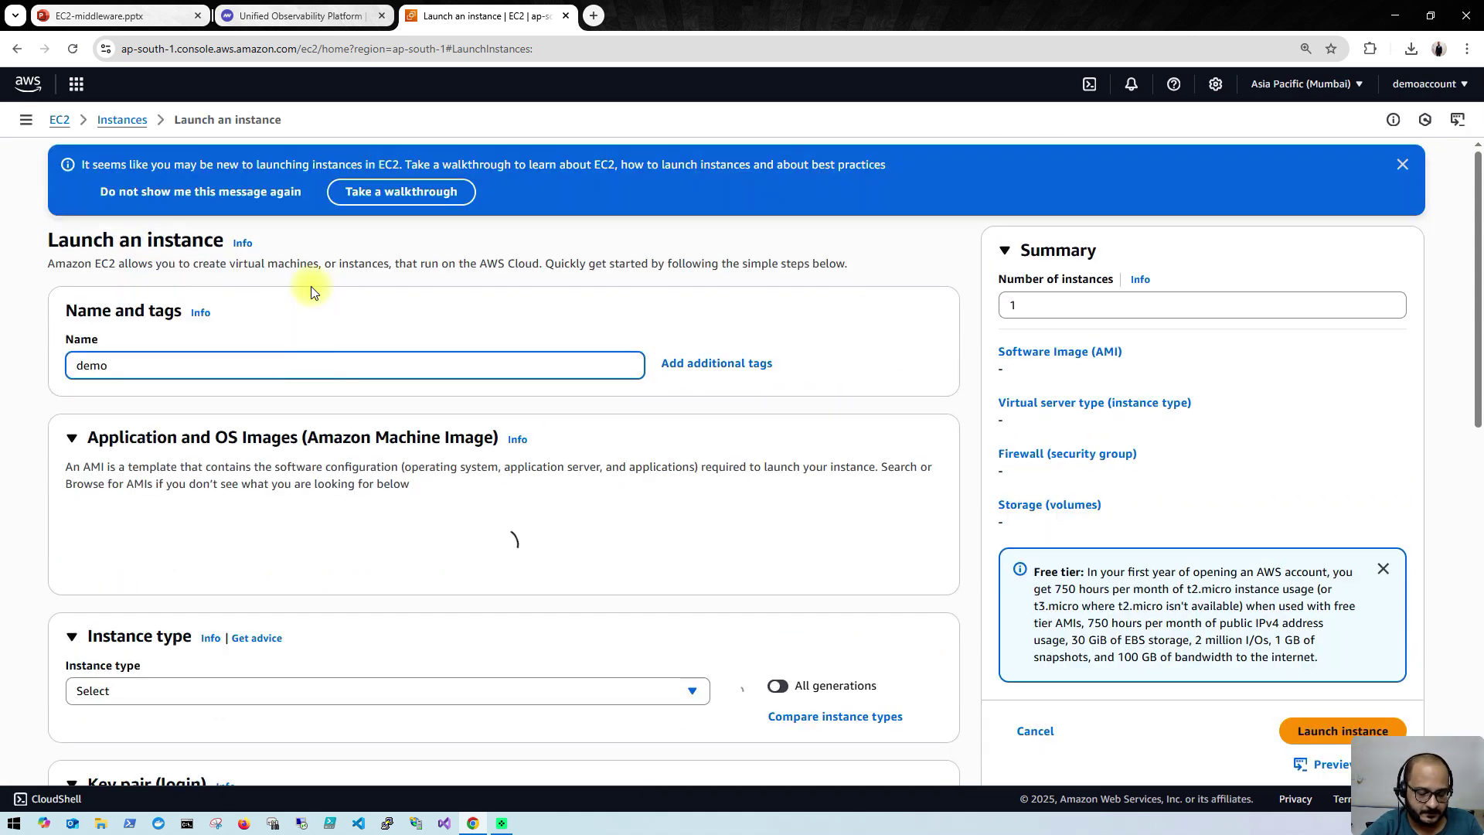
pyautogui.write('-ec2')
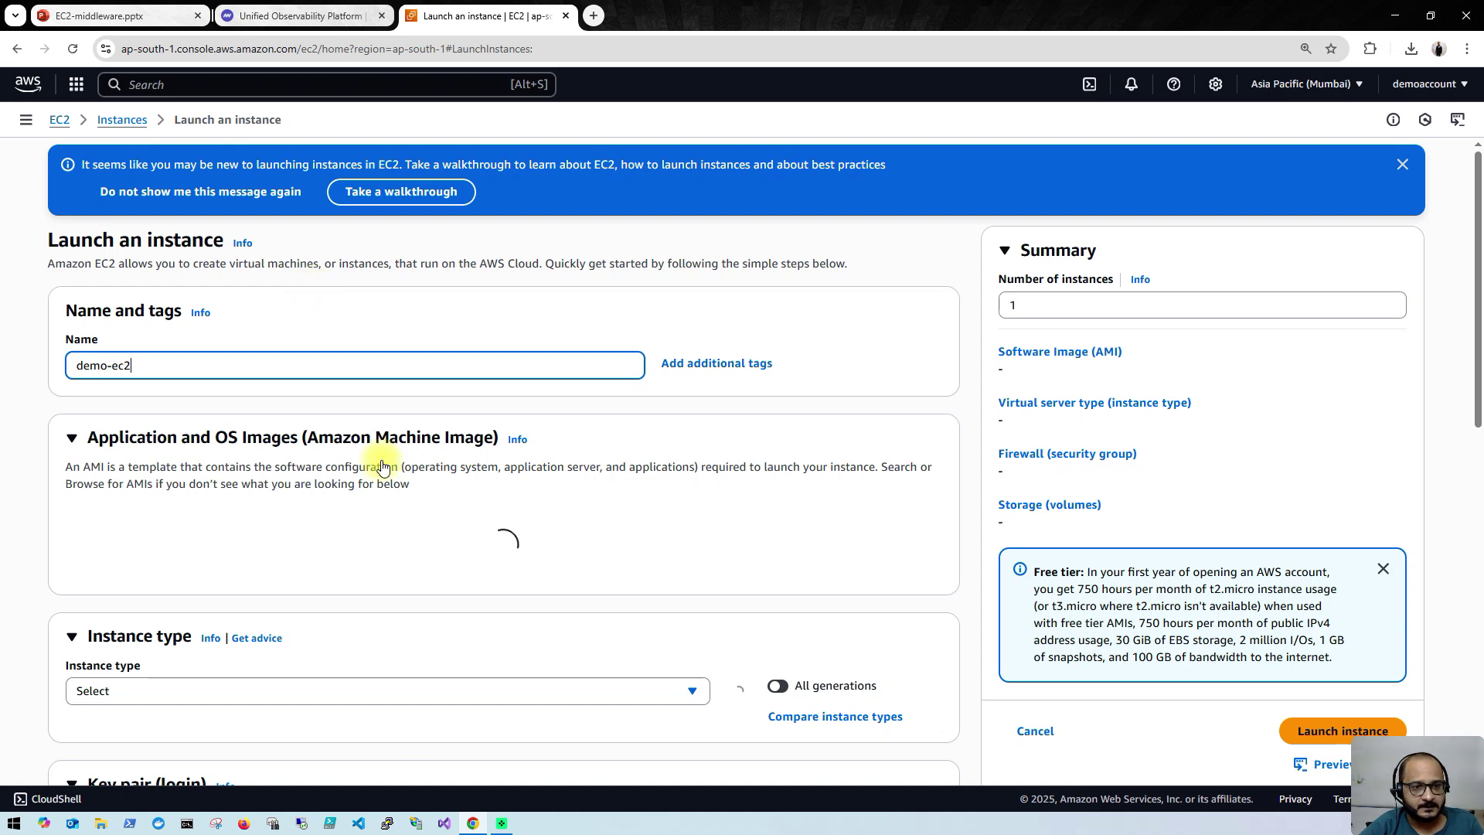
# Choose Ubuntu, assign key pair testkey11, launch the instance, and move to Middleware.
pyautogui.scroll(-2, 389, 422)
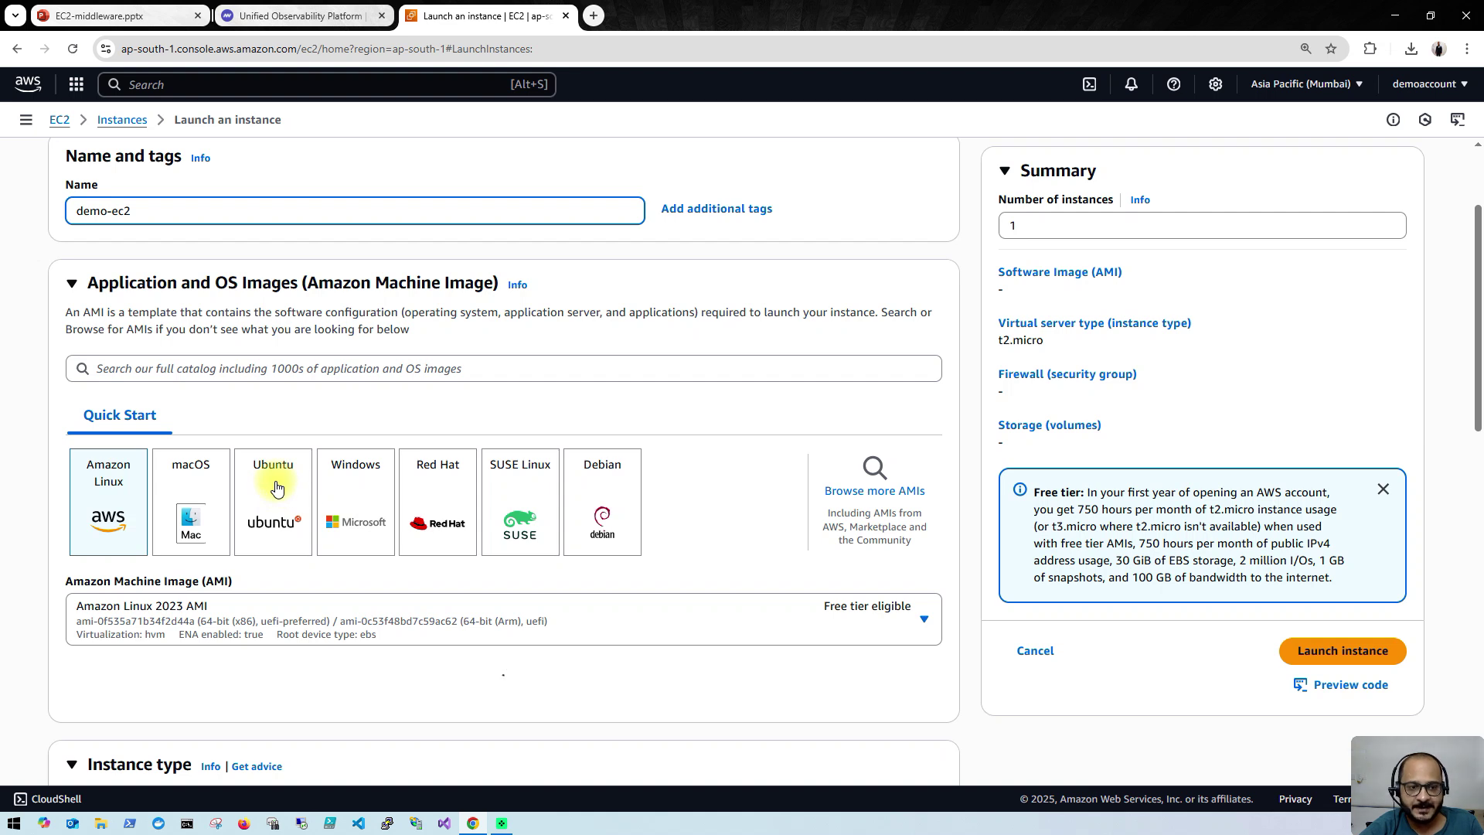
pyautogui.click(276, 486)
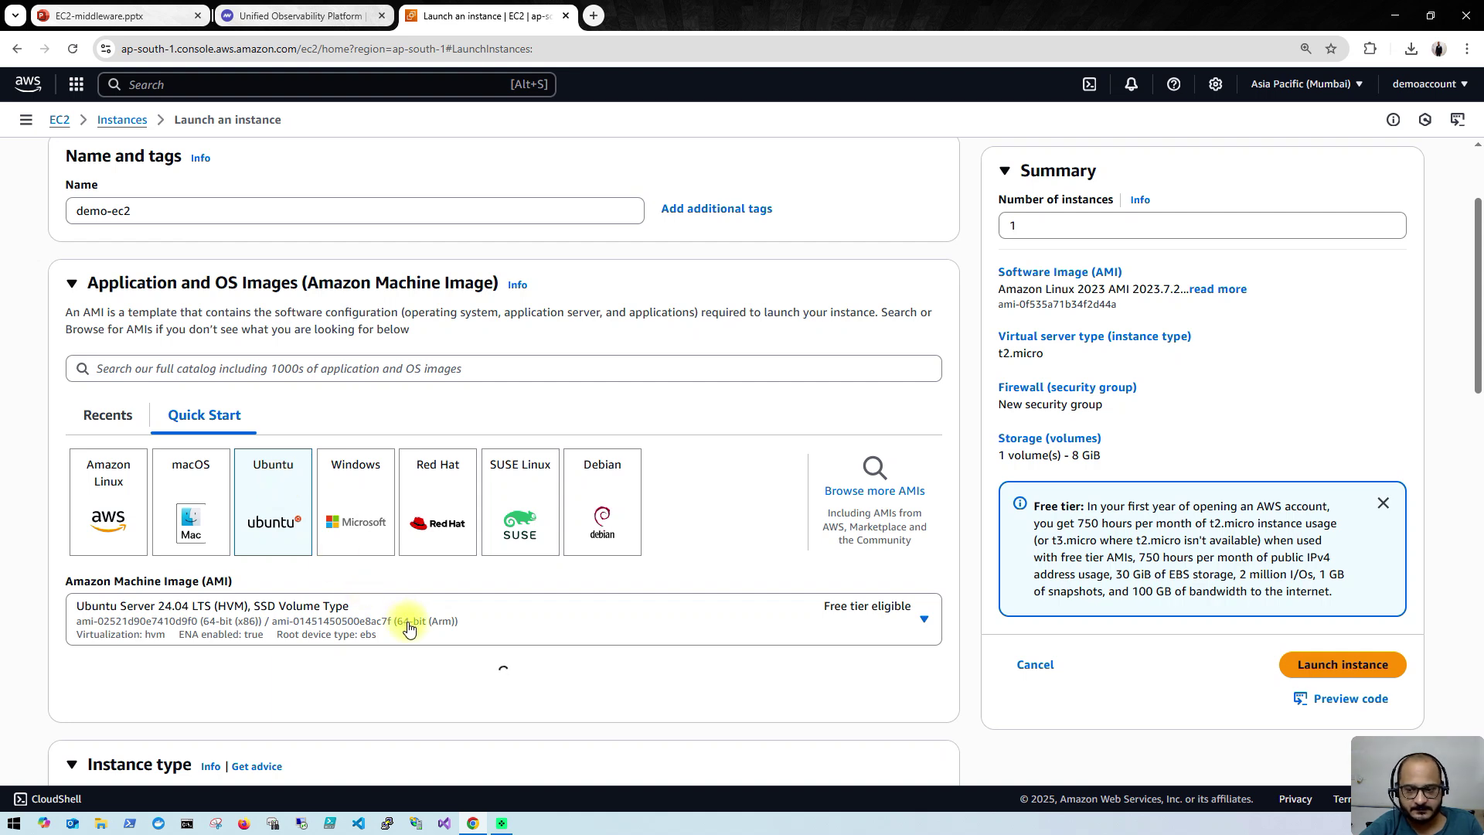
pyautogui.scroll(-6, 410, 623)
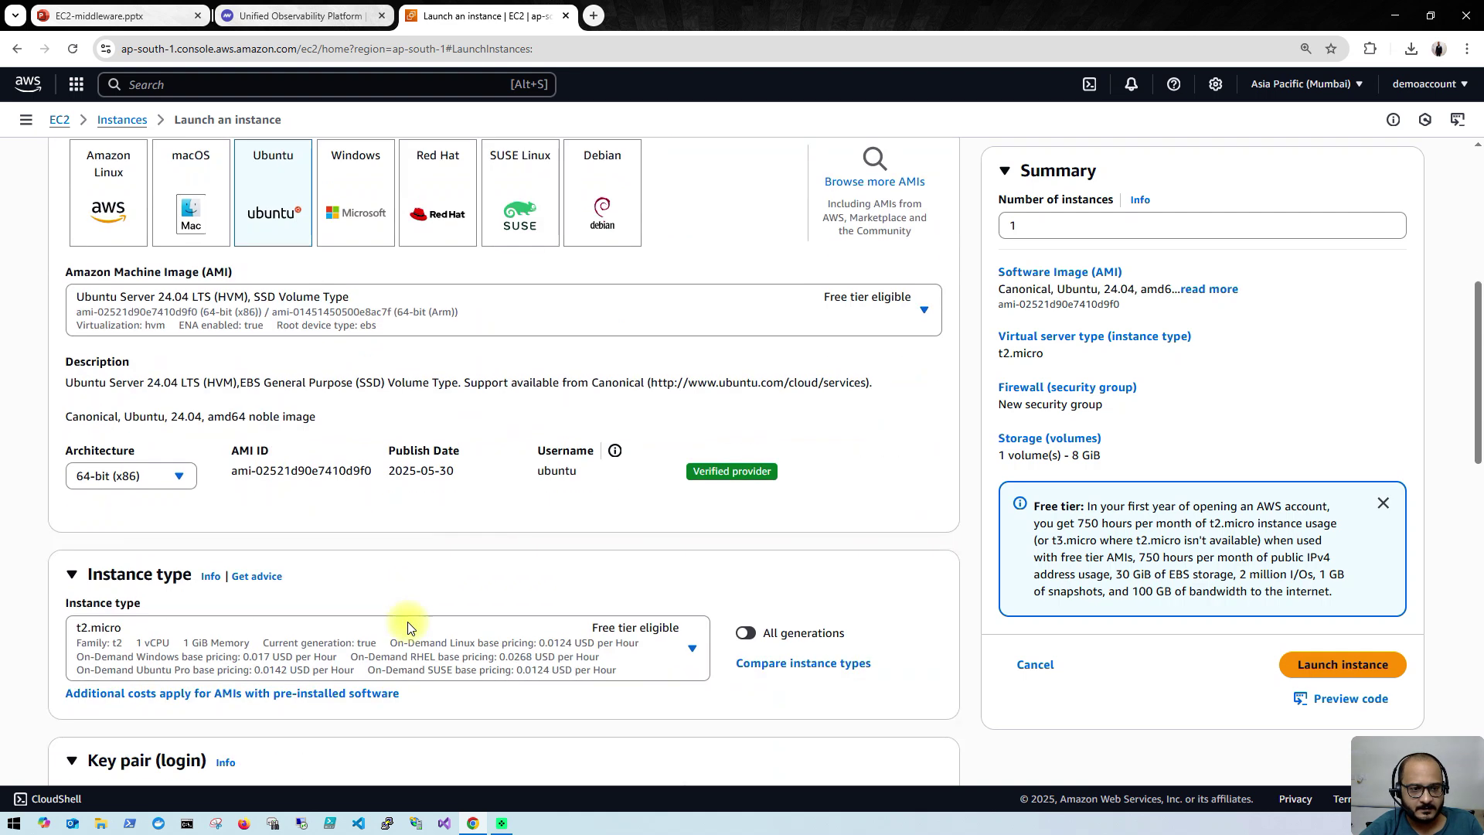
pyautogui.scroll(-3, 410, 618)
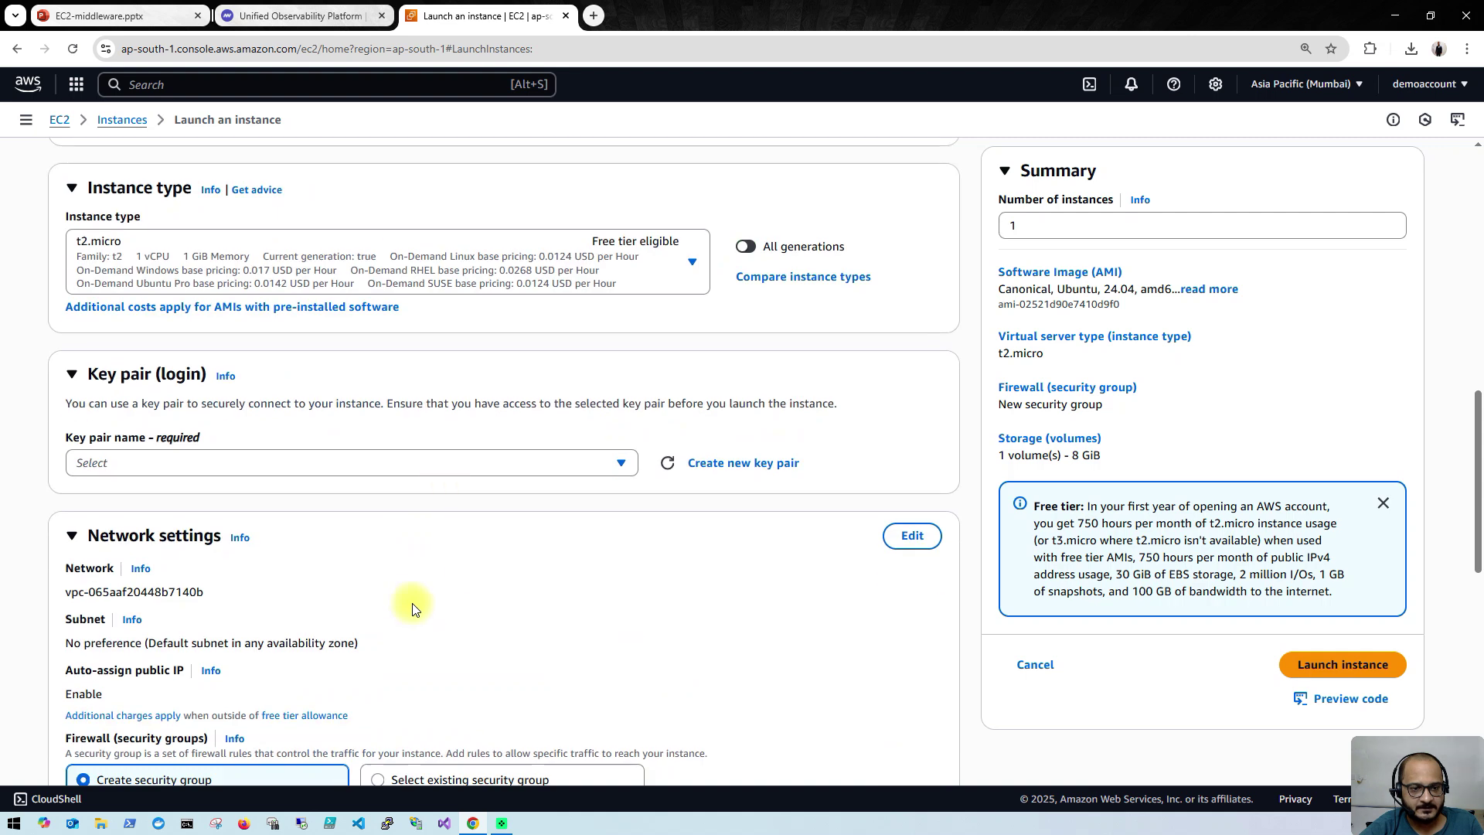
pyautogui.click(448, 463)
pyautogui.click(418, 545)
pyautogui.scroll(-10, 417, 543)
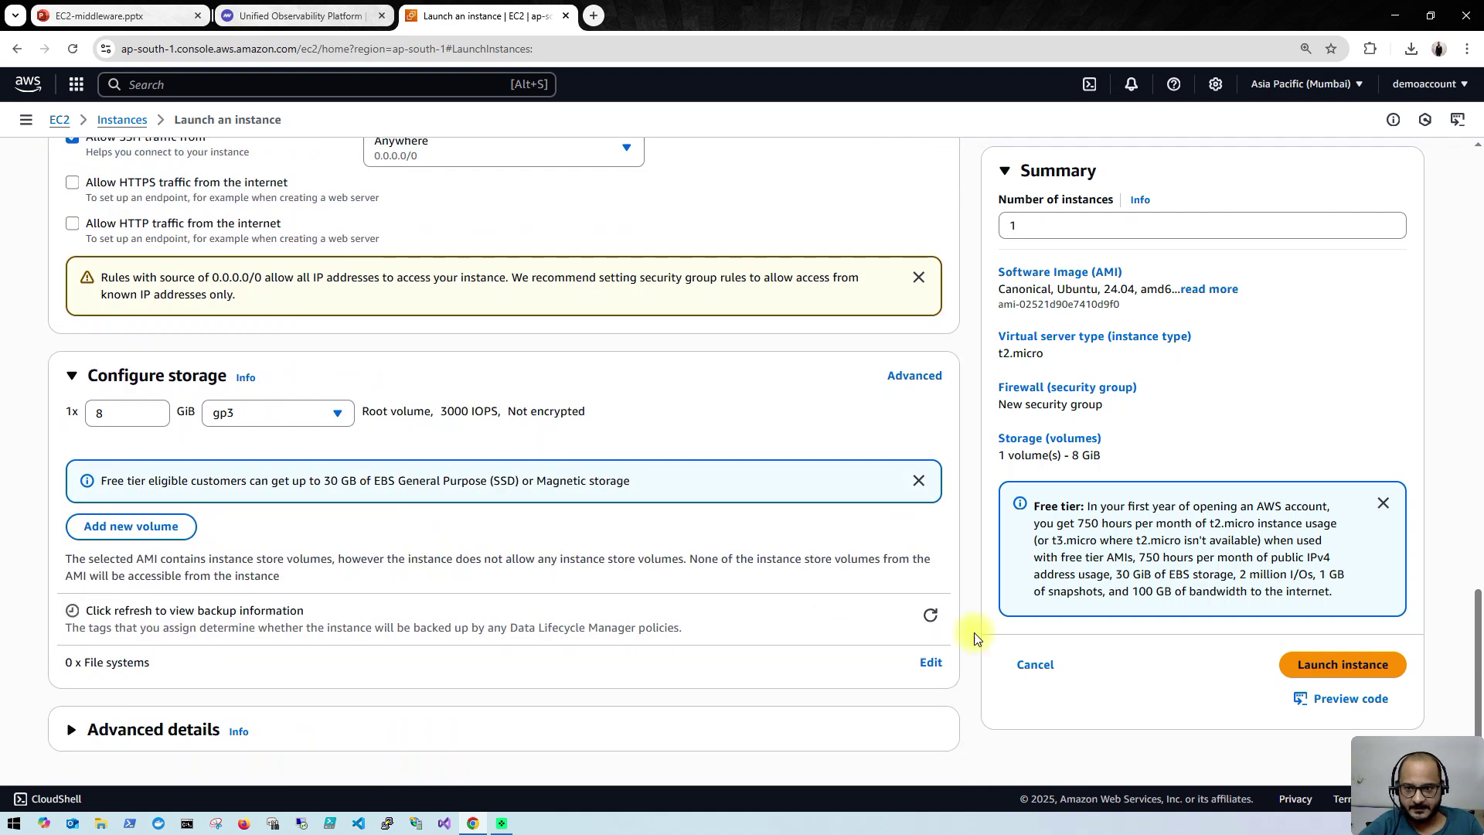
pyautogui.click(1302, 655)
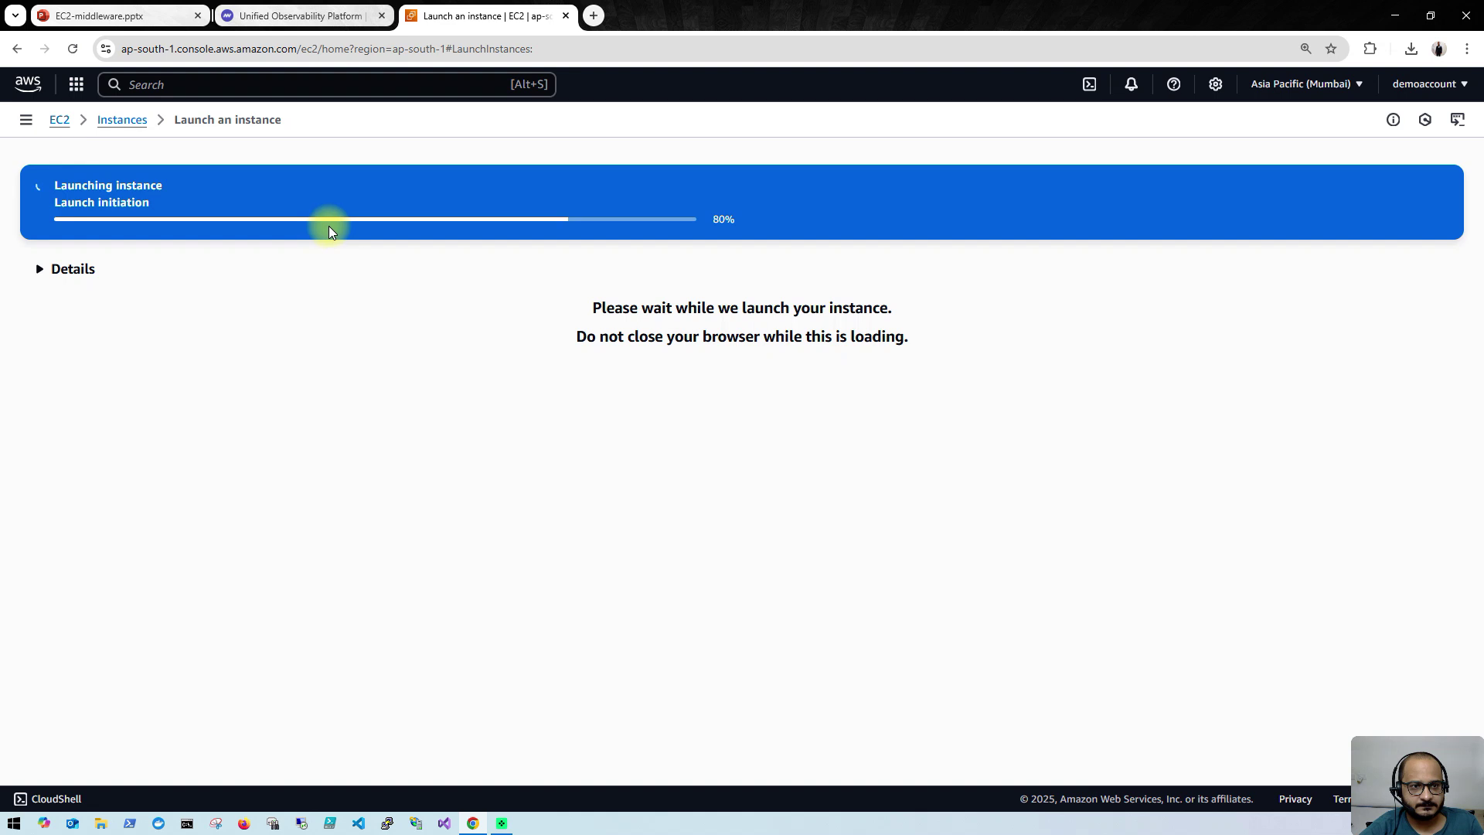
pyautogui.click(272, 16)
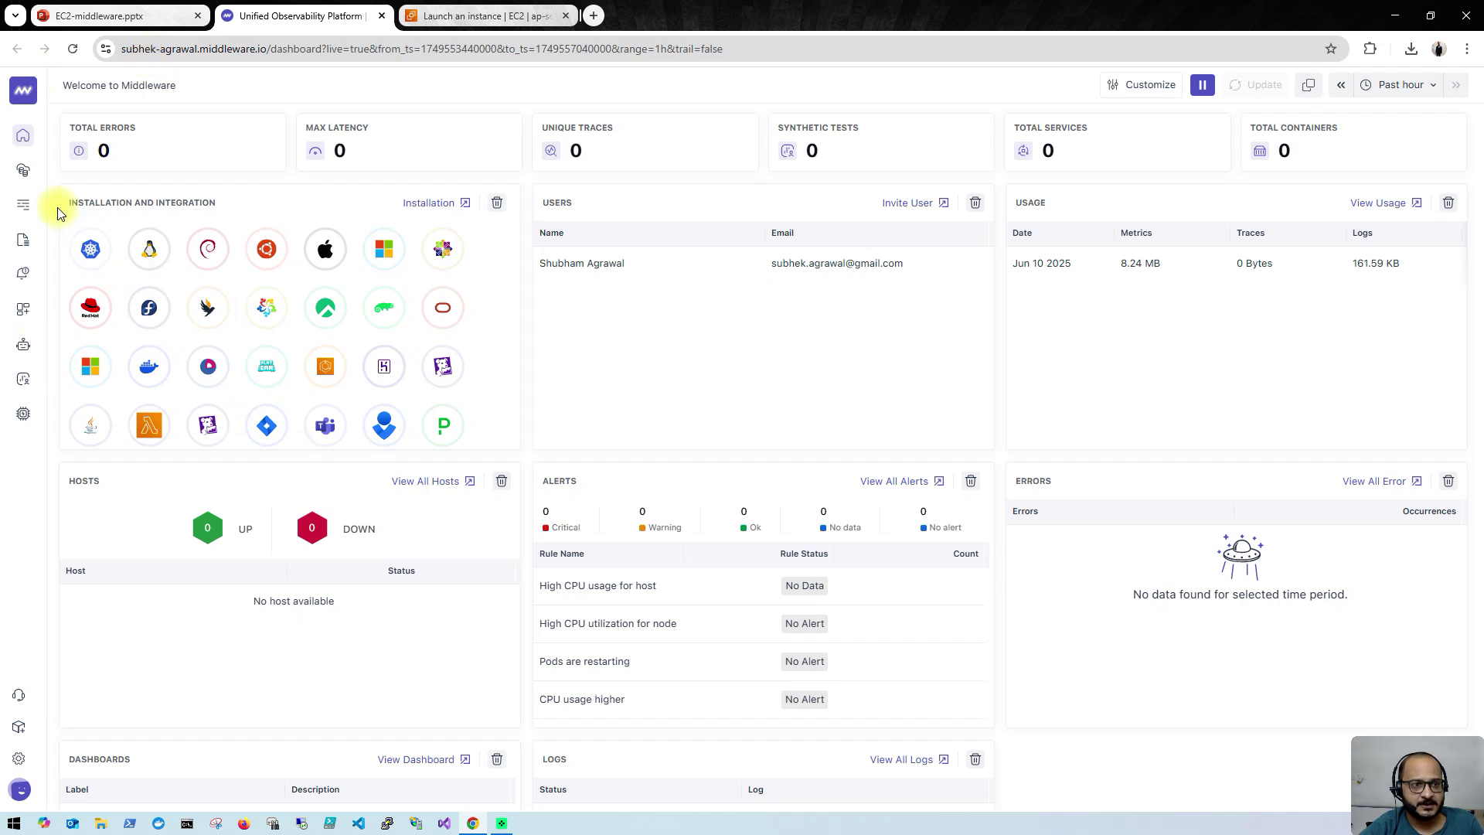
# Look over Middleware's host list and Java APM setup guide, then open the EC2 Instances list.
pyautogui.click(27, 173)
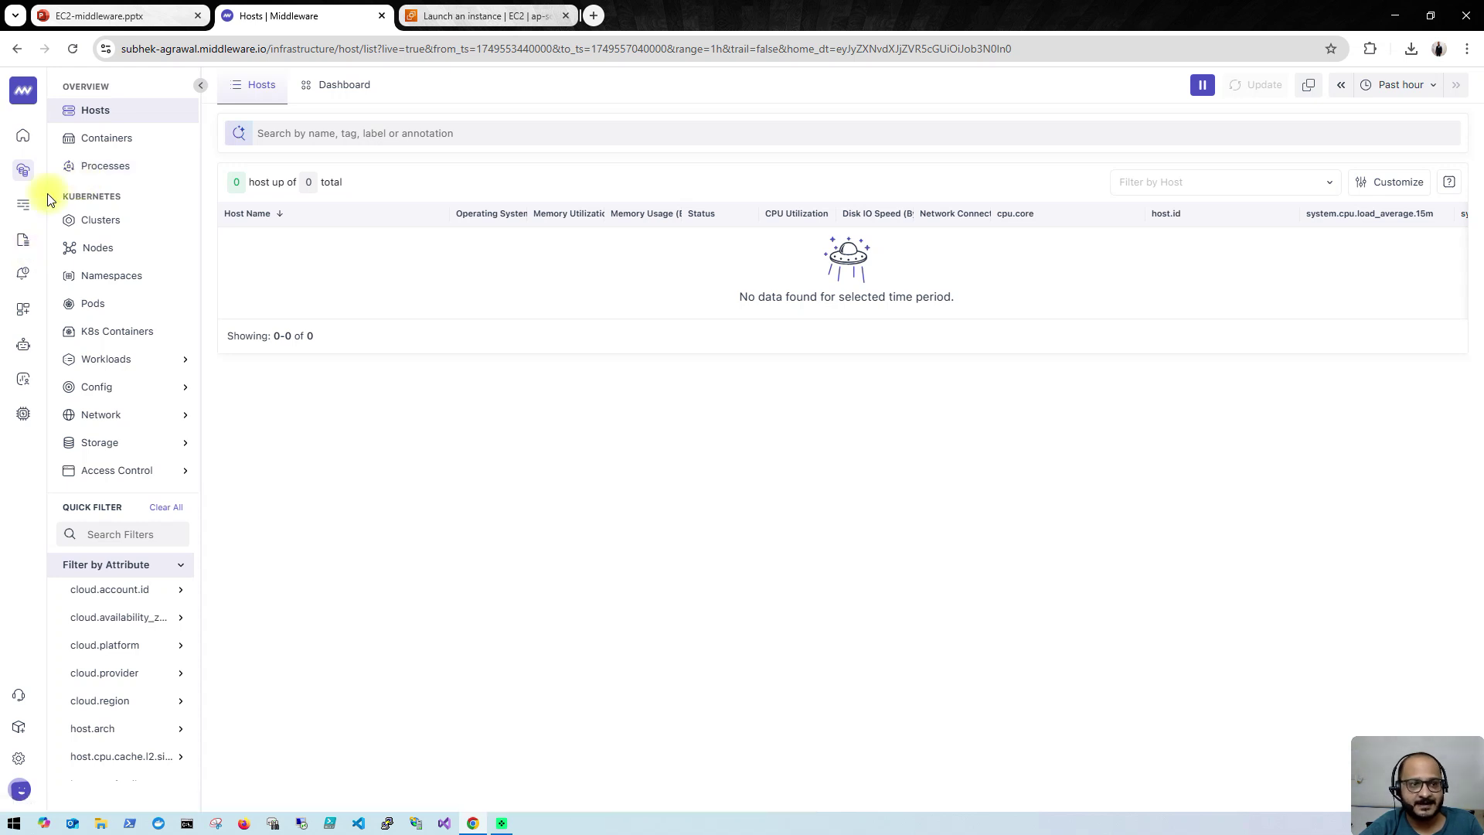
pyautogui.click(22, 209)
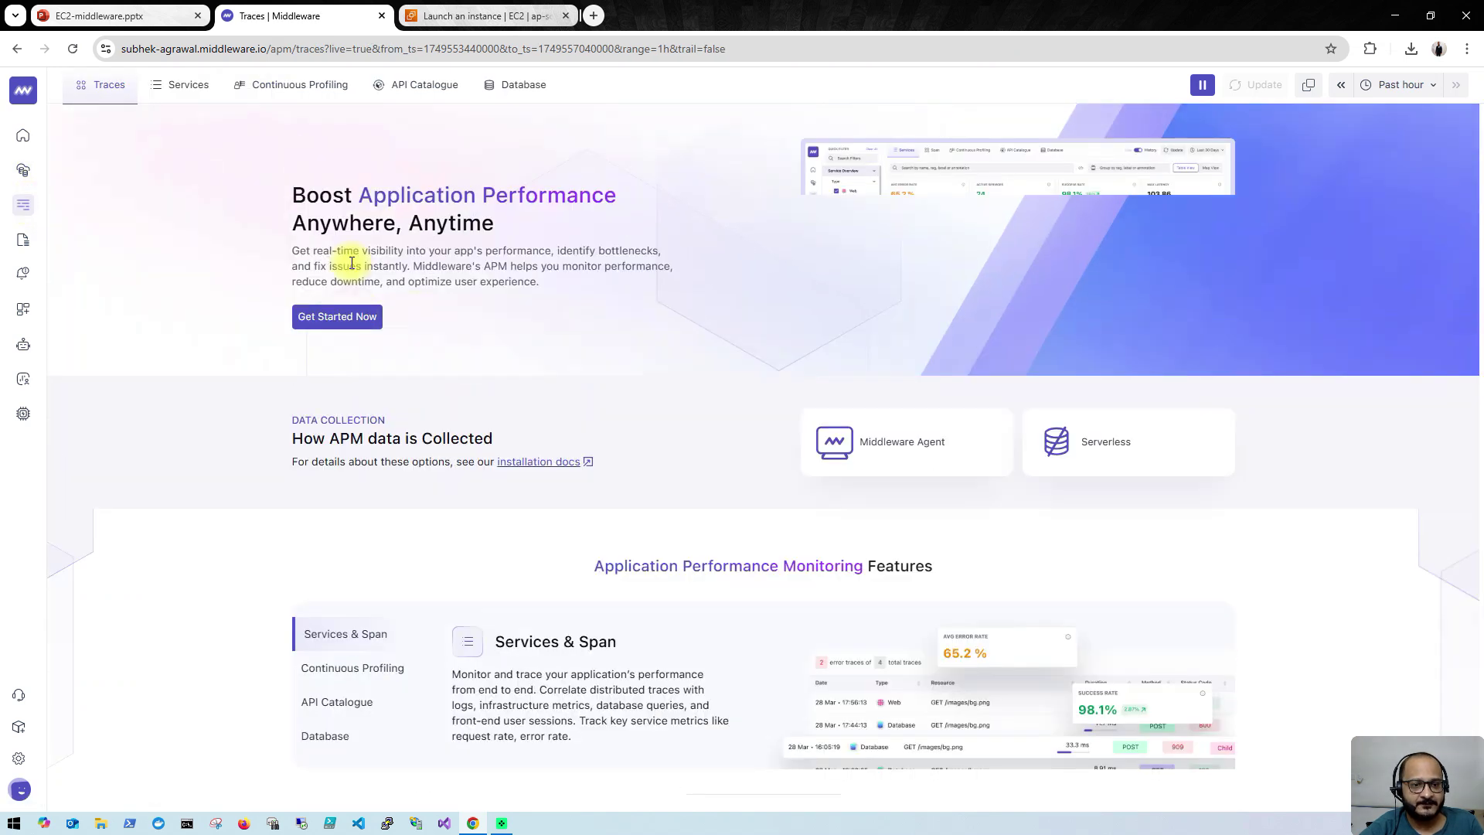
pyautogui.click(323, 314)
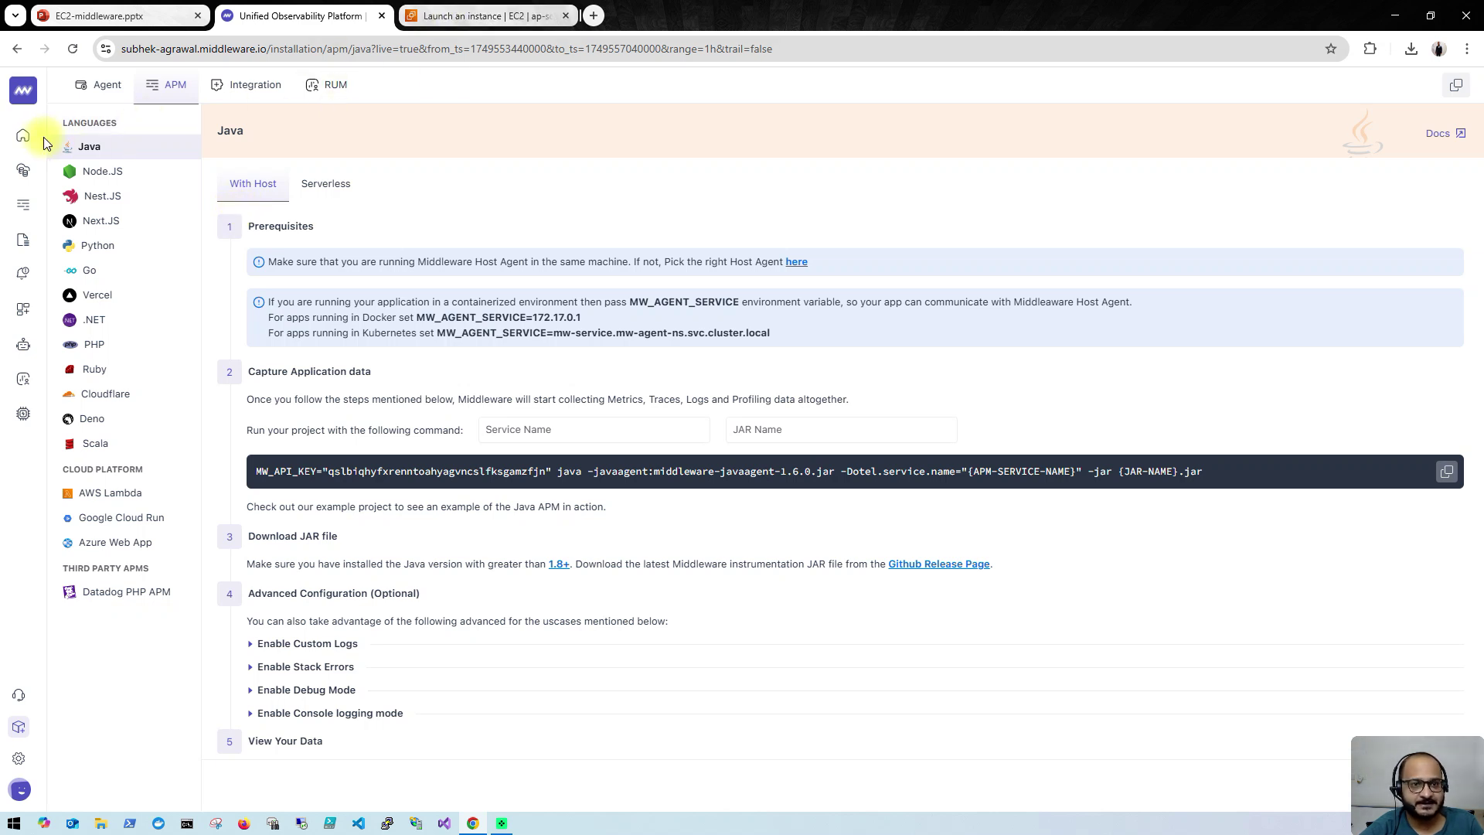
pyautogui.click(481, 15)
pyautogui.click(123, 120)
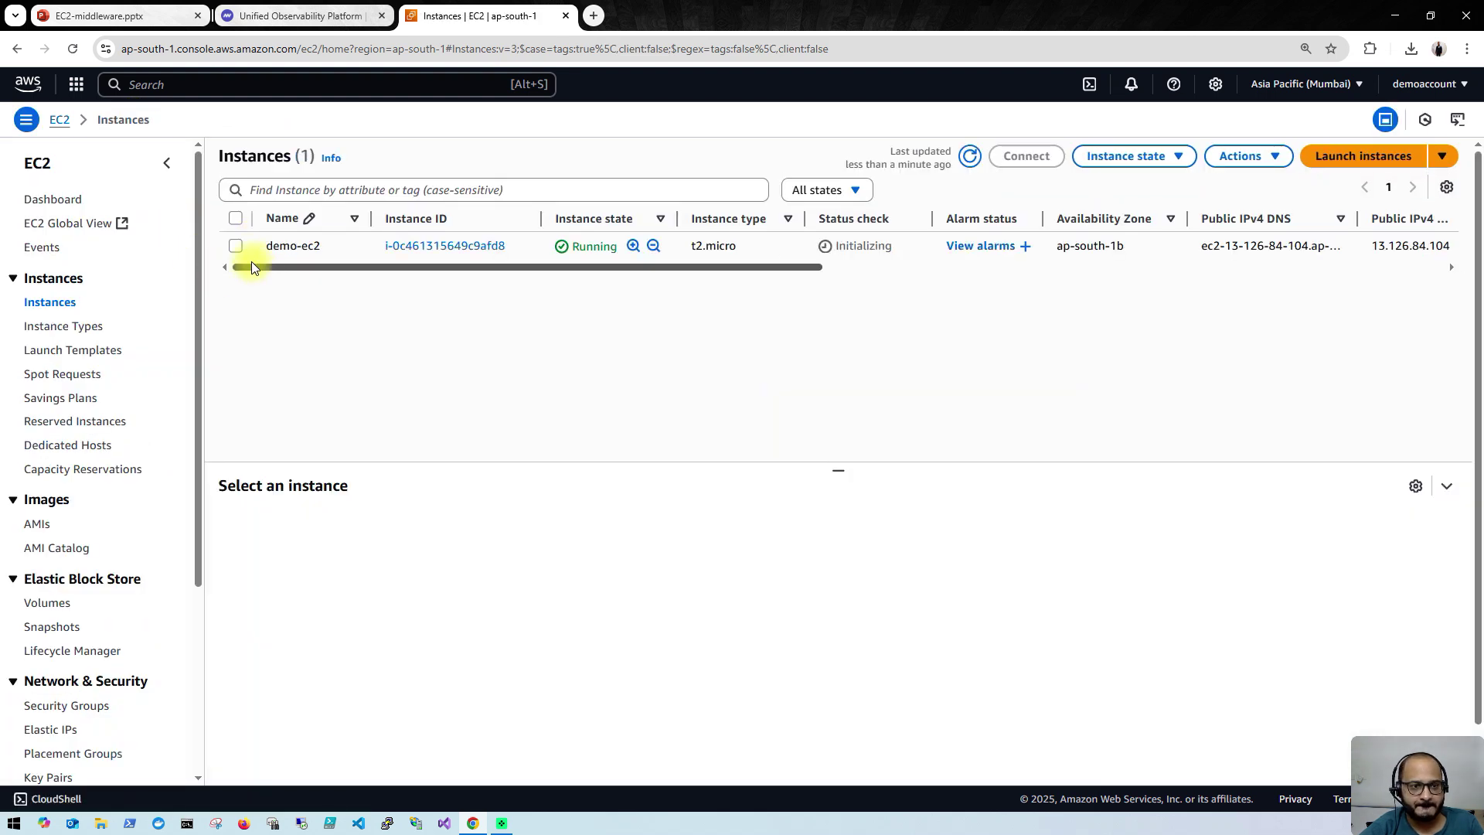
# Open an EC2 Instance Connect browser terminal to demo-ec2, then return to Middleware.
pyautogui.click(235, 246)
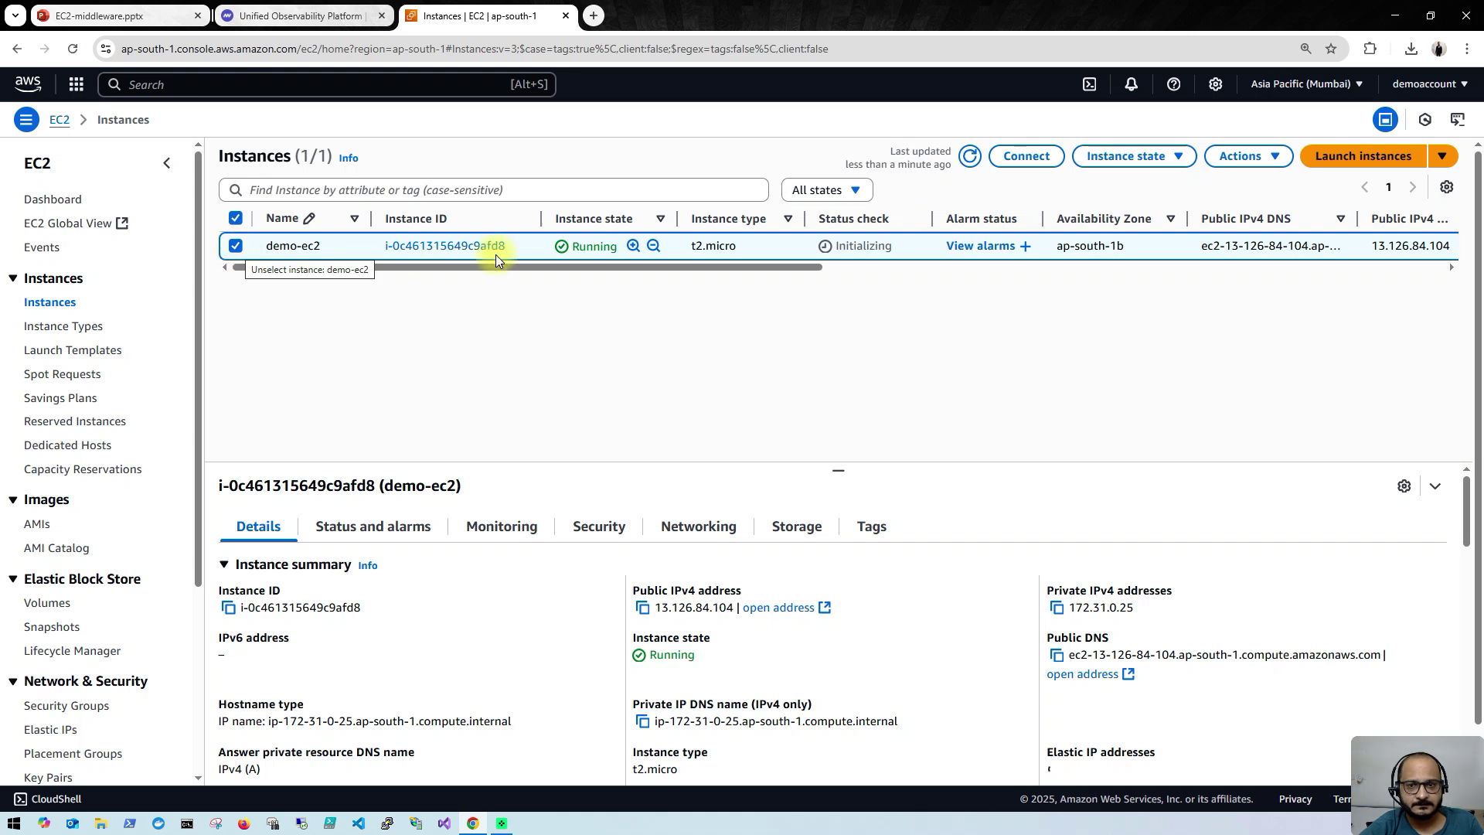
pyautogui.click(1041, 161)
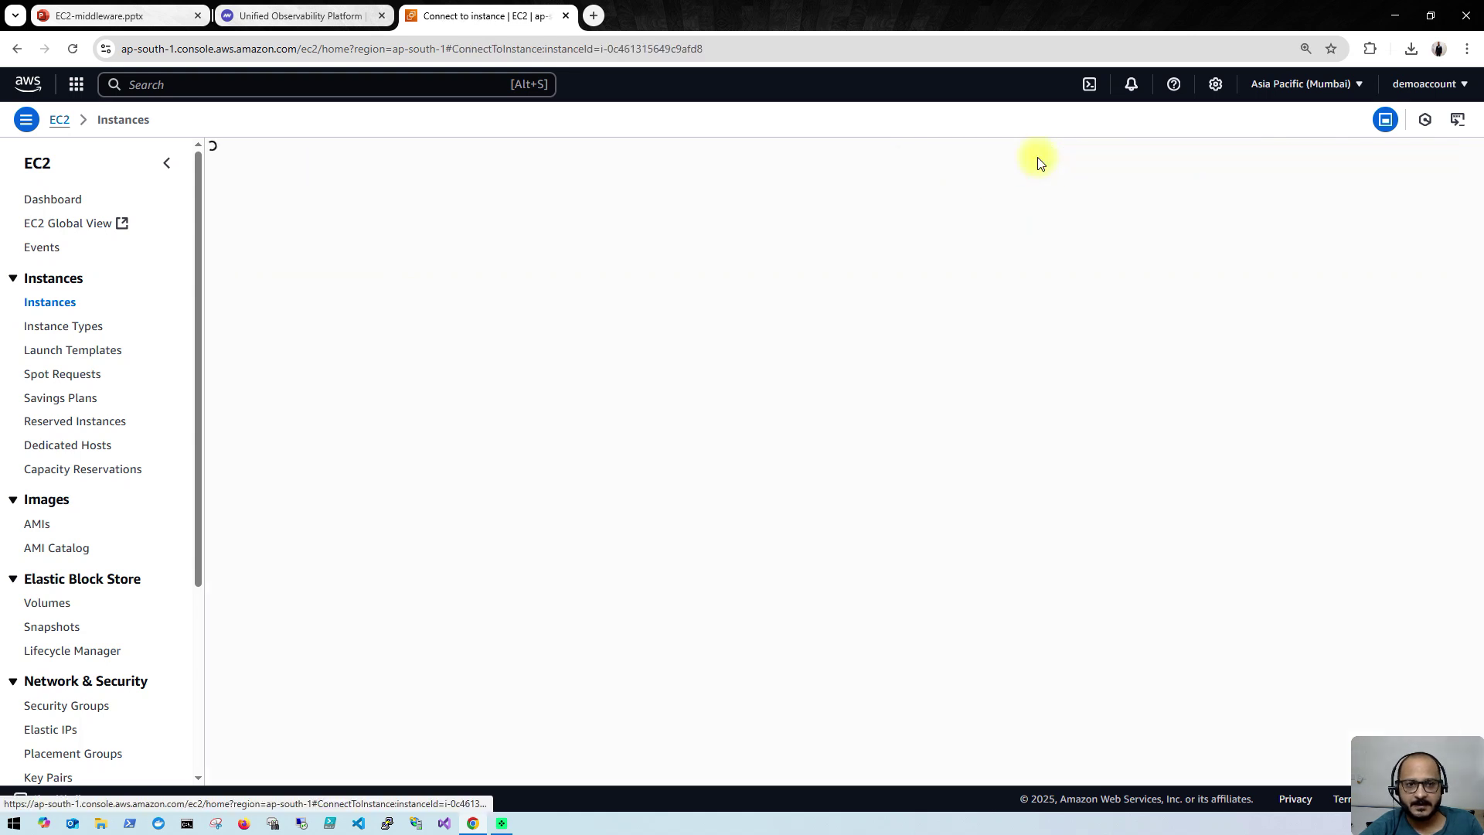
pyautogui.click(1408, 614)
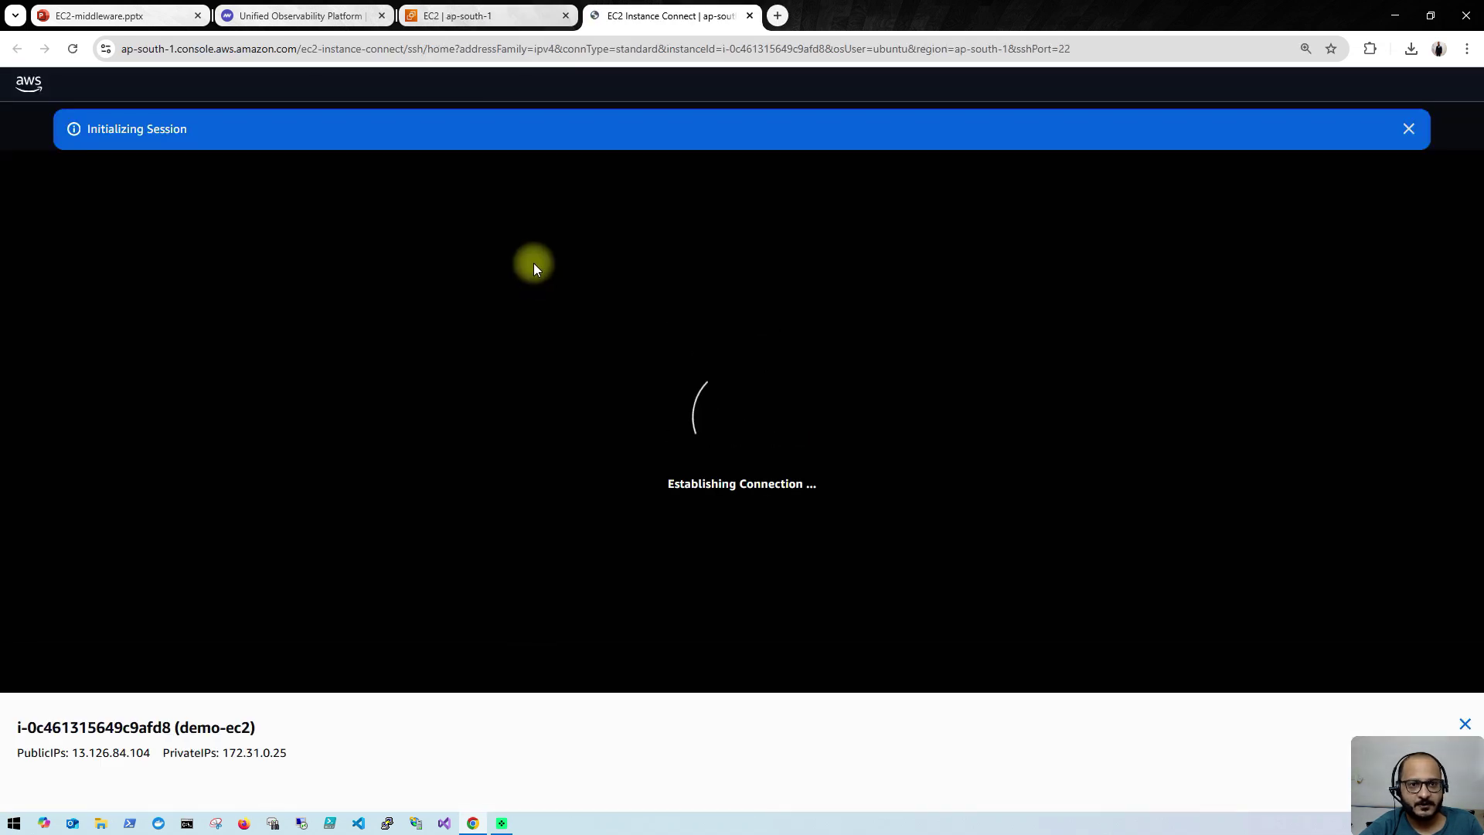
pyautogui.click(309, 15)
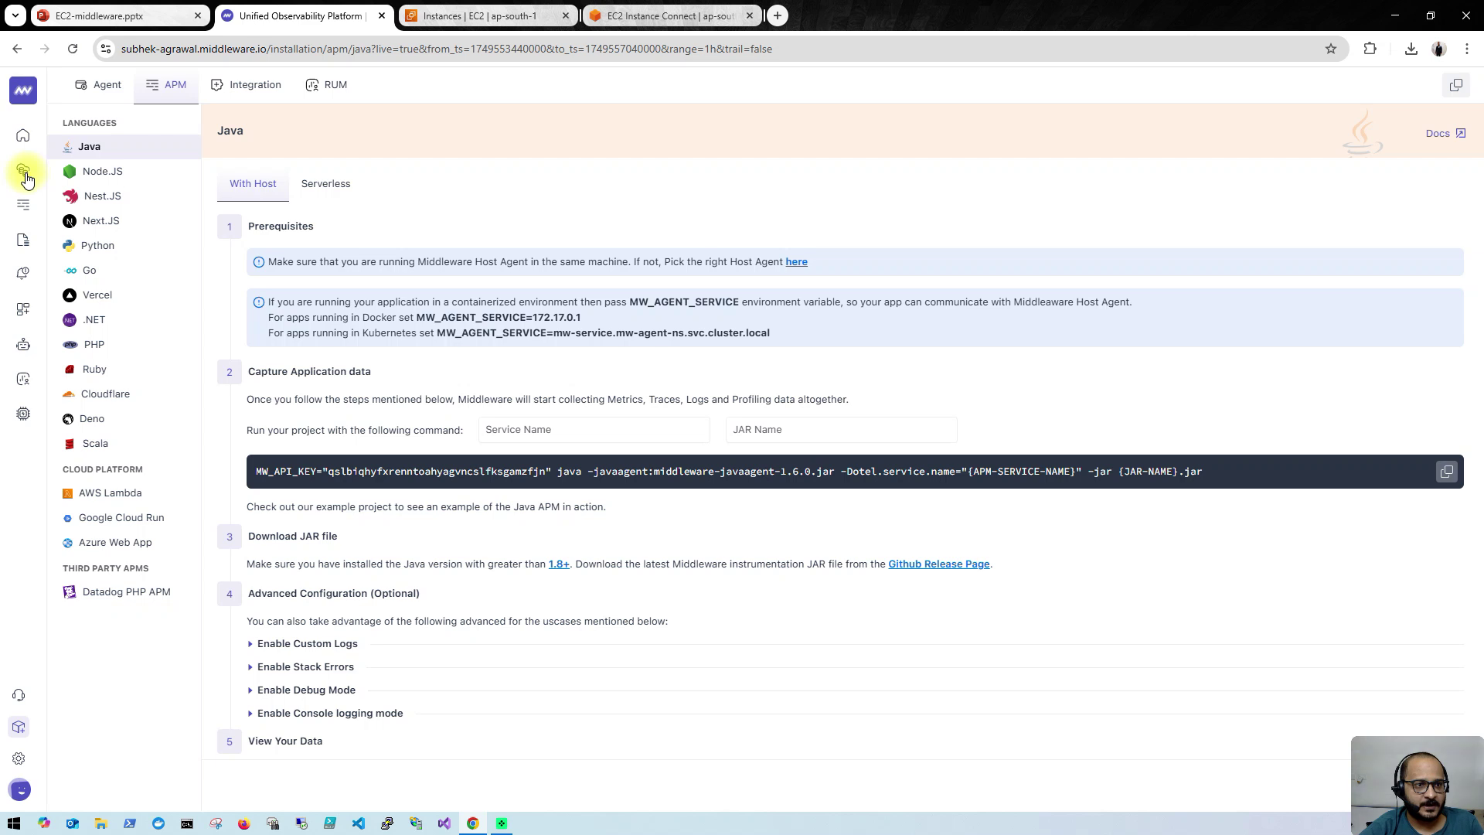
# Navigate from the hosts list and Home to Middleware's Linux agent installation instructions.
pyautogui.click(25, 174)
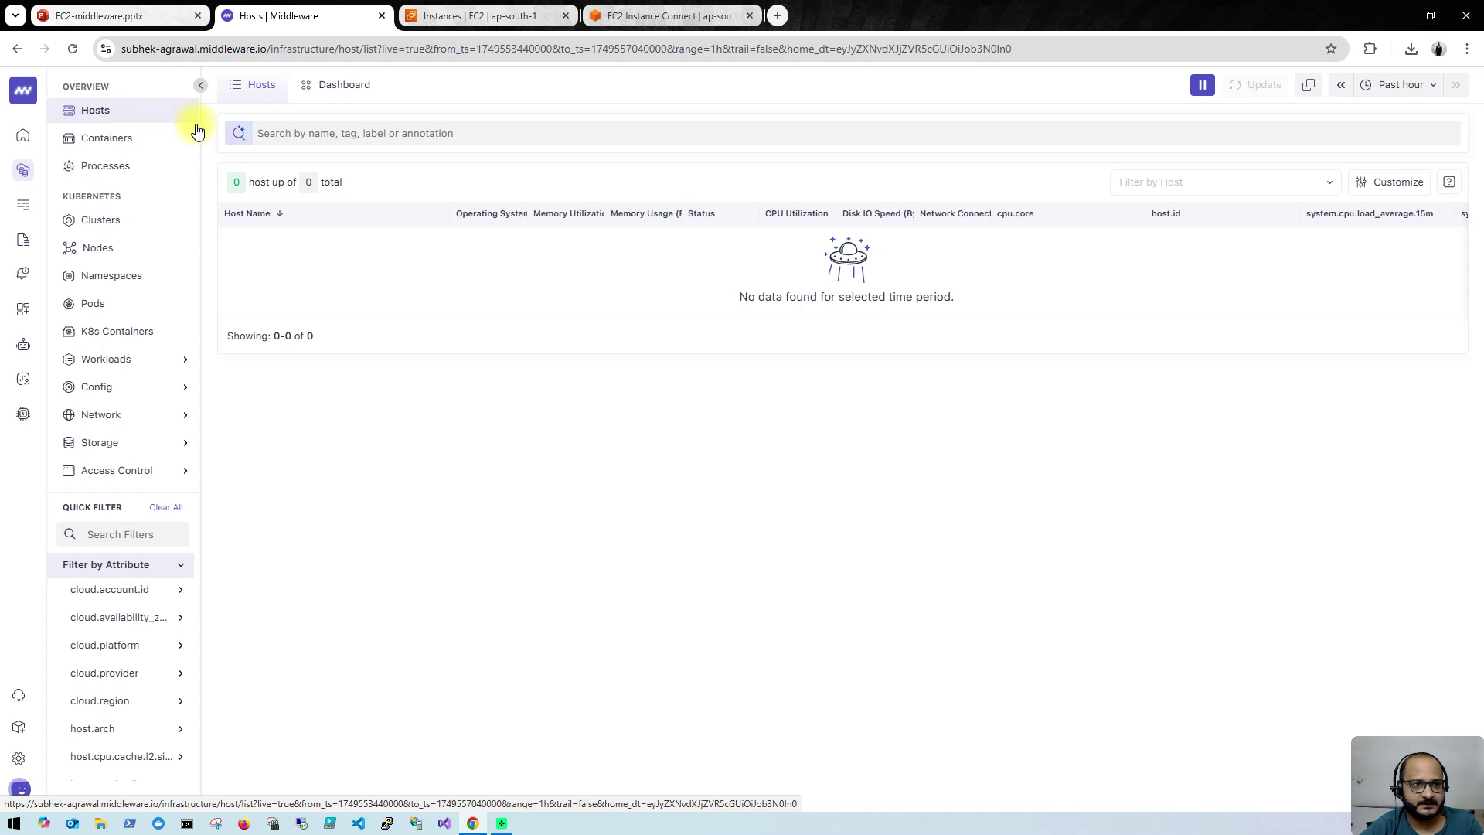
pyautogui.click(31, 144)
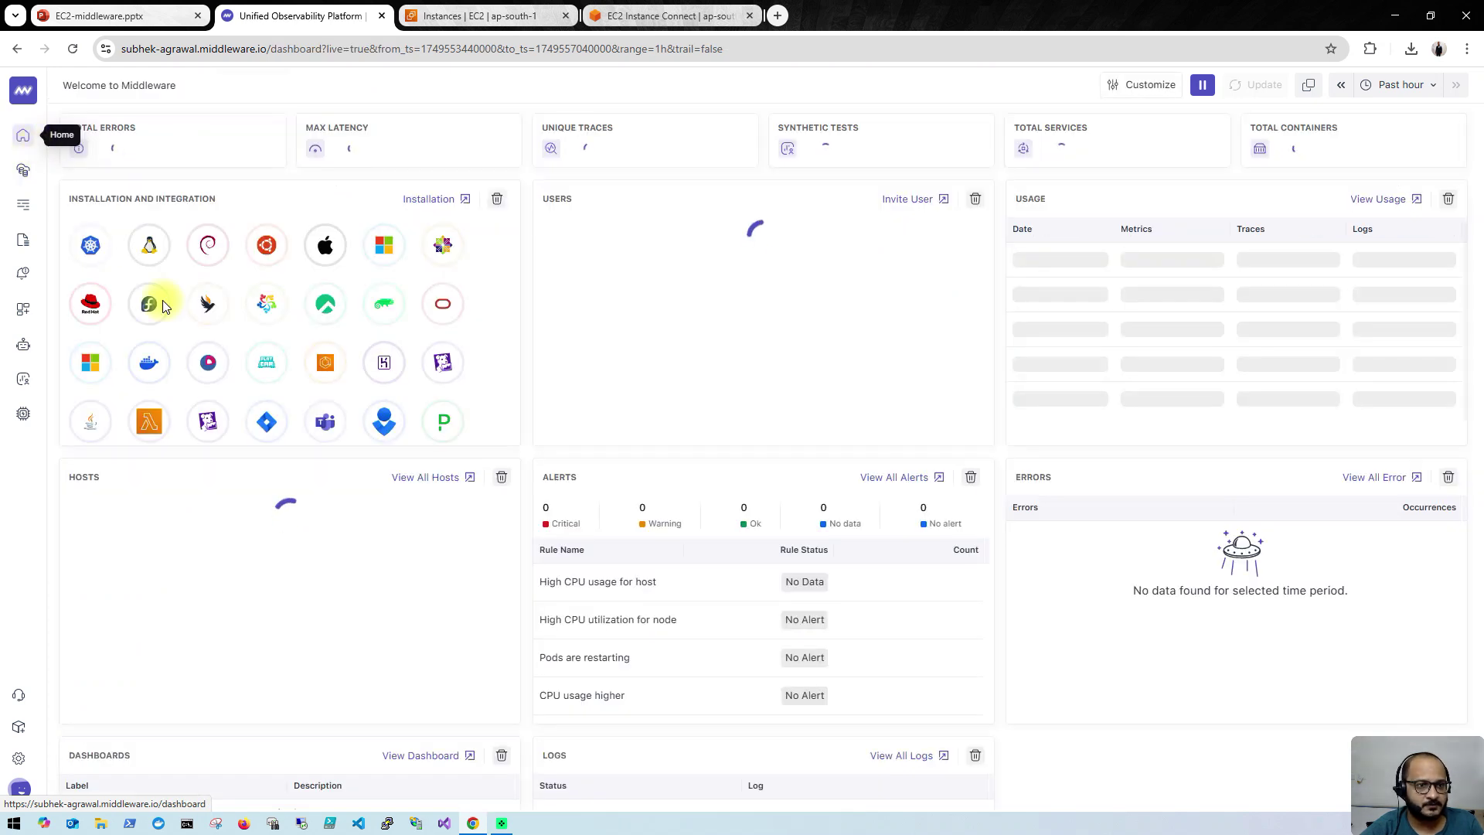
pyautogui.click(149, 251)
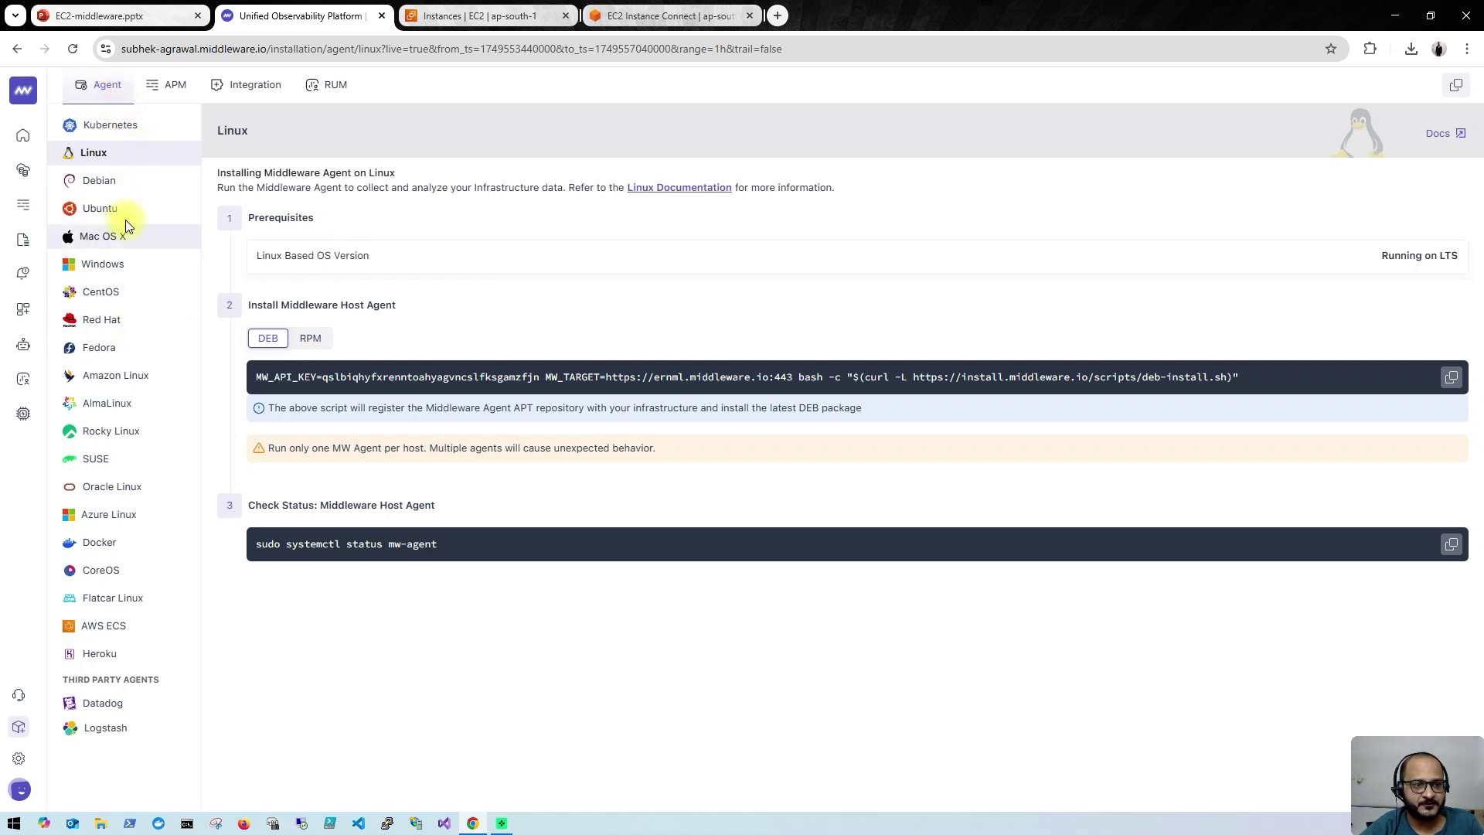
pyautogui.click(123, 183)
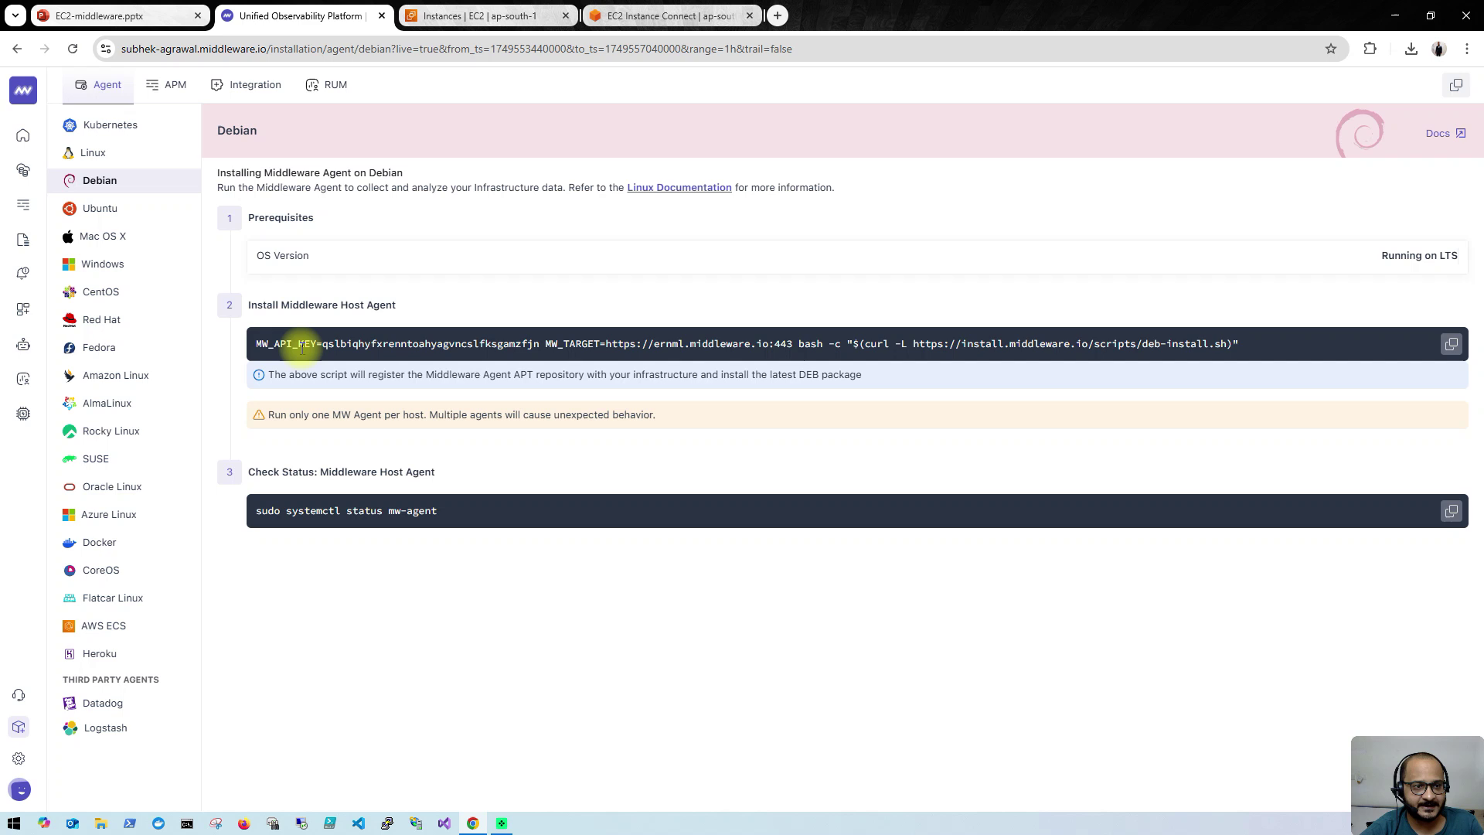
pyautogui.click(137, 243)
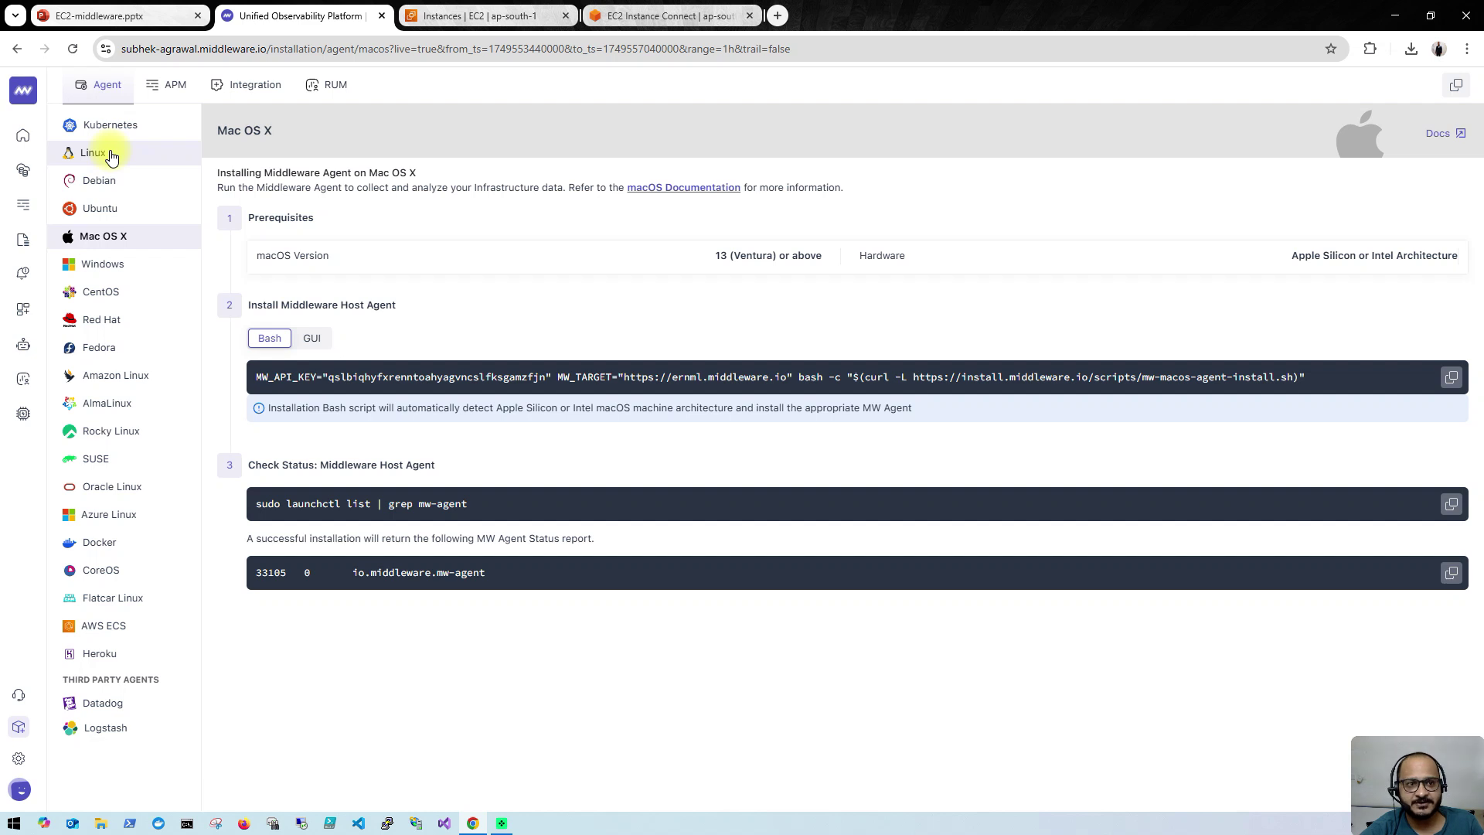
pyautogui.click(107, 155)
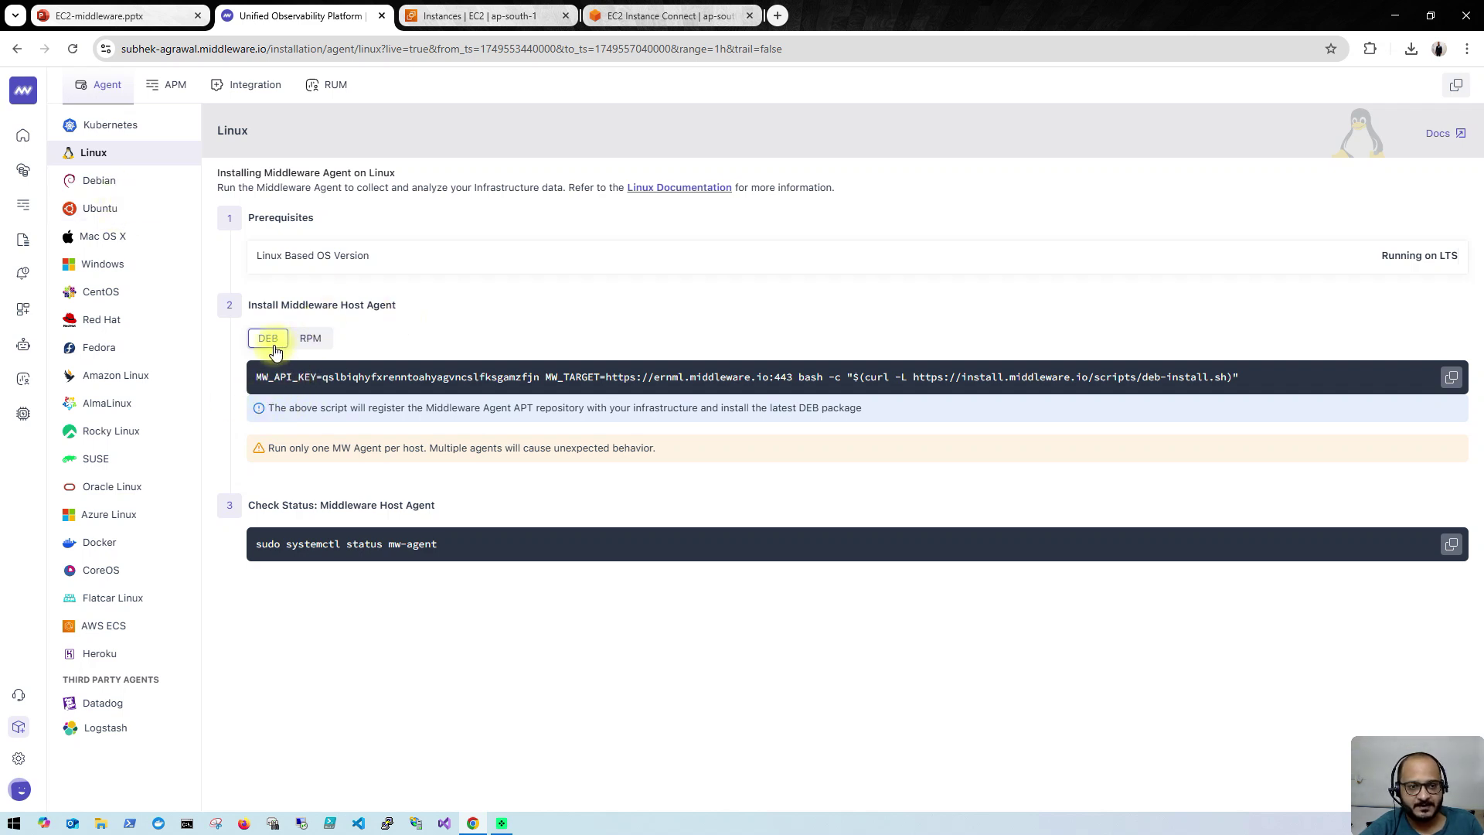
# Copy the DEB install command and highlight its API key and target address.
pyautogui.click(313, 344)
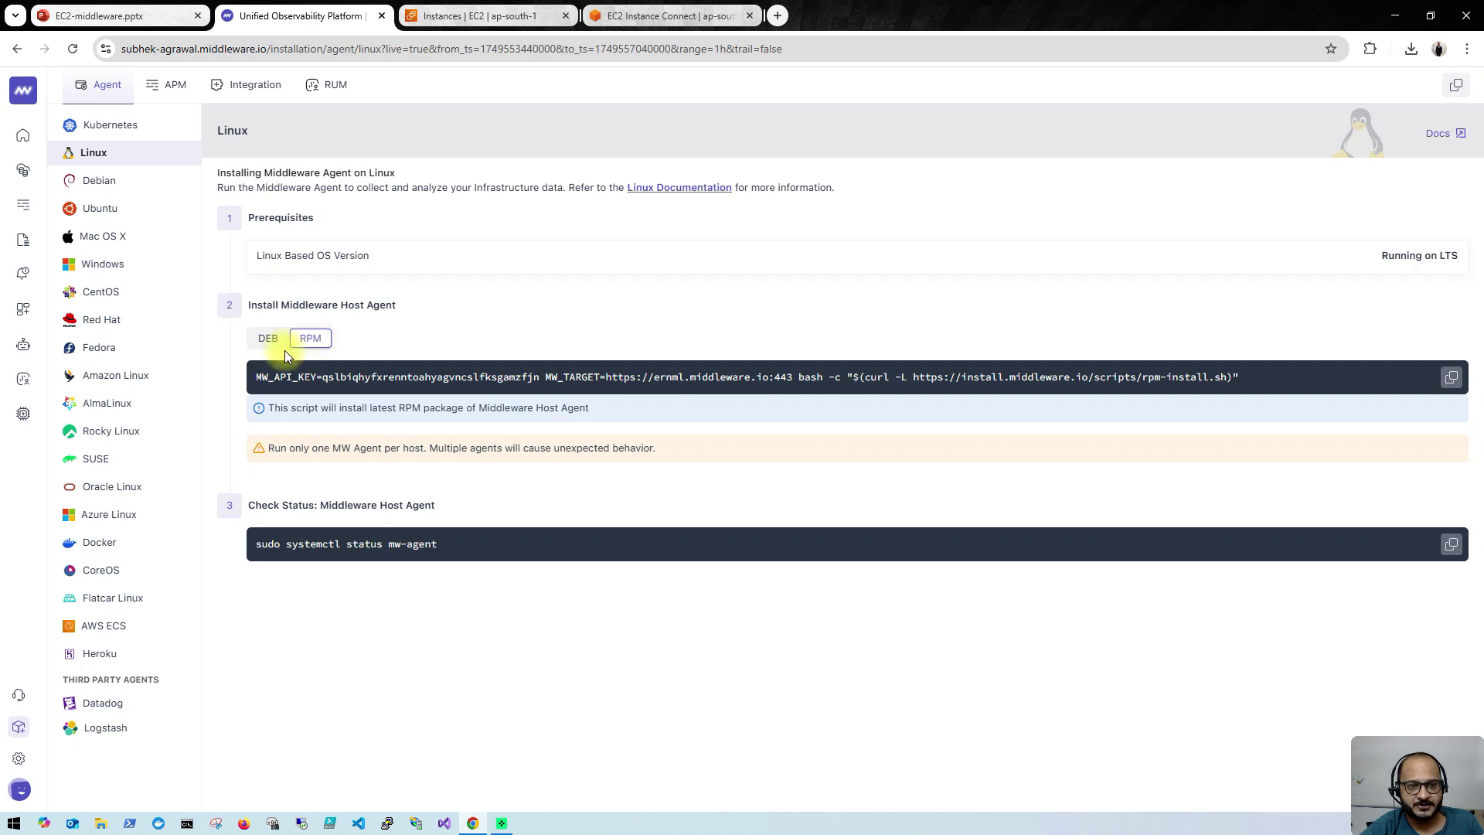
pyautogui.click(263, 337)
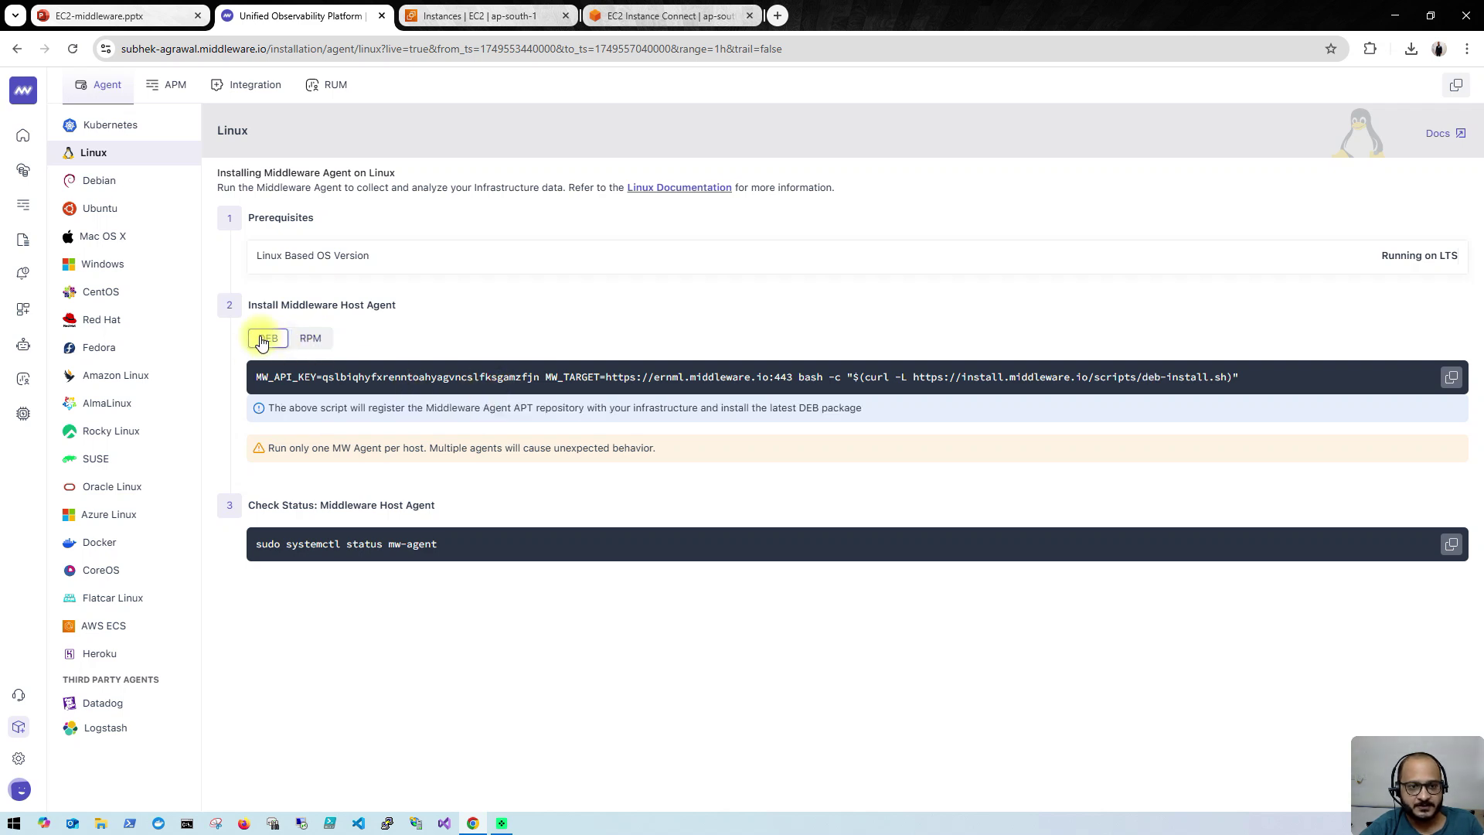
pyautogui.click(1452, 377)
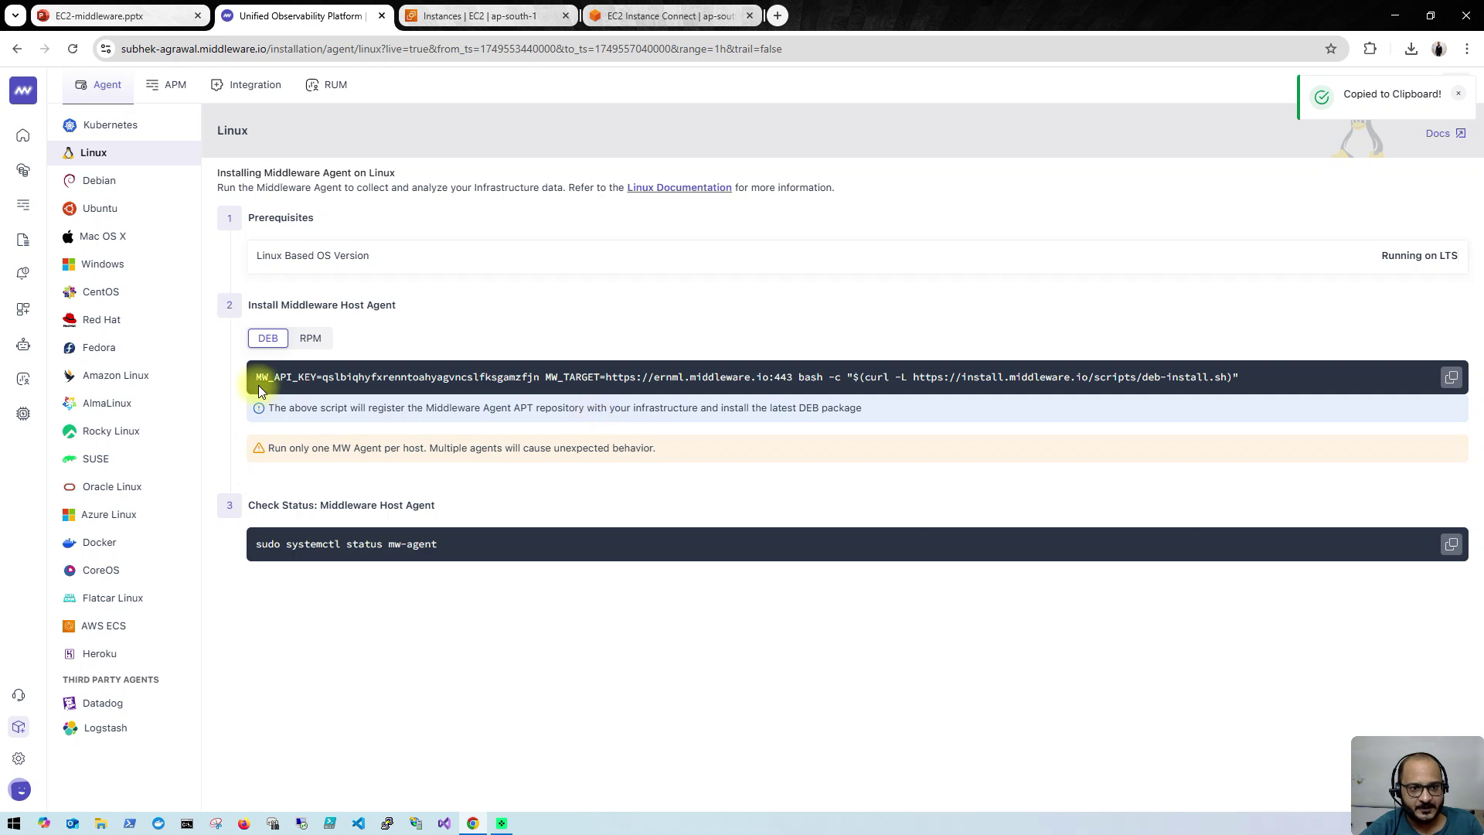
pyautogui.click(325, 377)
pyautogui.moveTo(324, 378); pyautogui.dragTo(533, 377)
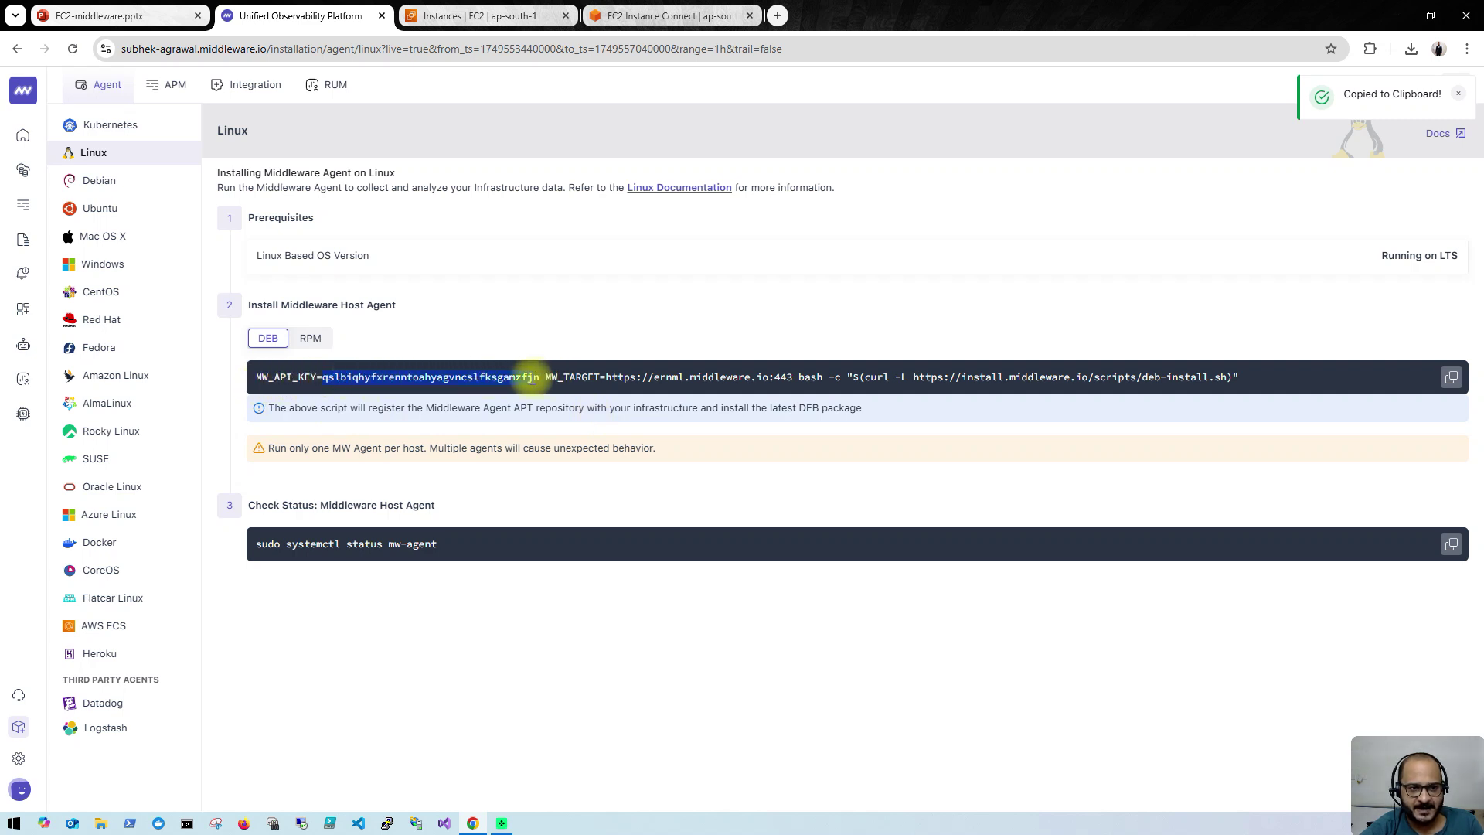
pyautogui.doubleClick(620, 378)
pyautogui.moveTo(675, 378); pyautogui.dragTo(887, 378)
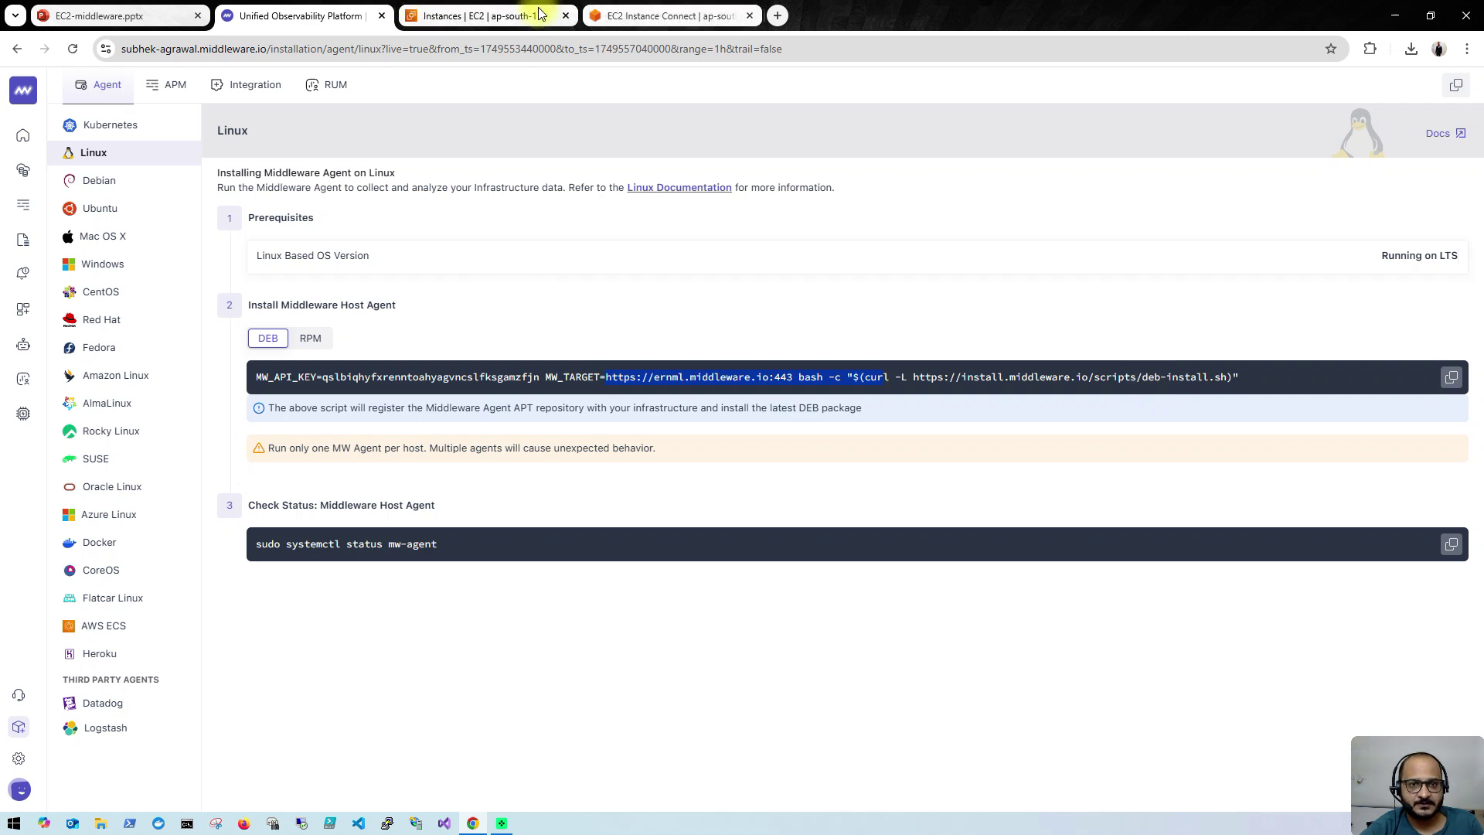
# In the demo-ec2 terminal, run sudo apt update, clearing the screen before and after.
pyautogui.click(667, 16)
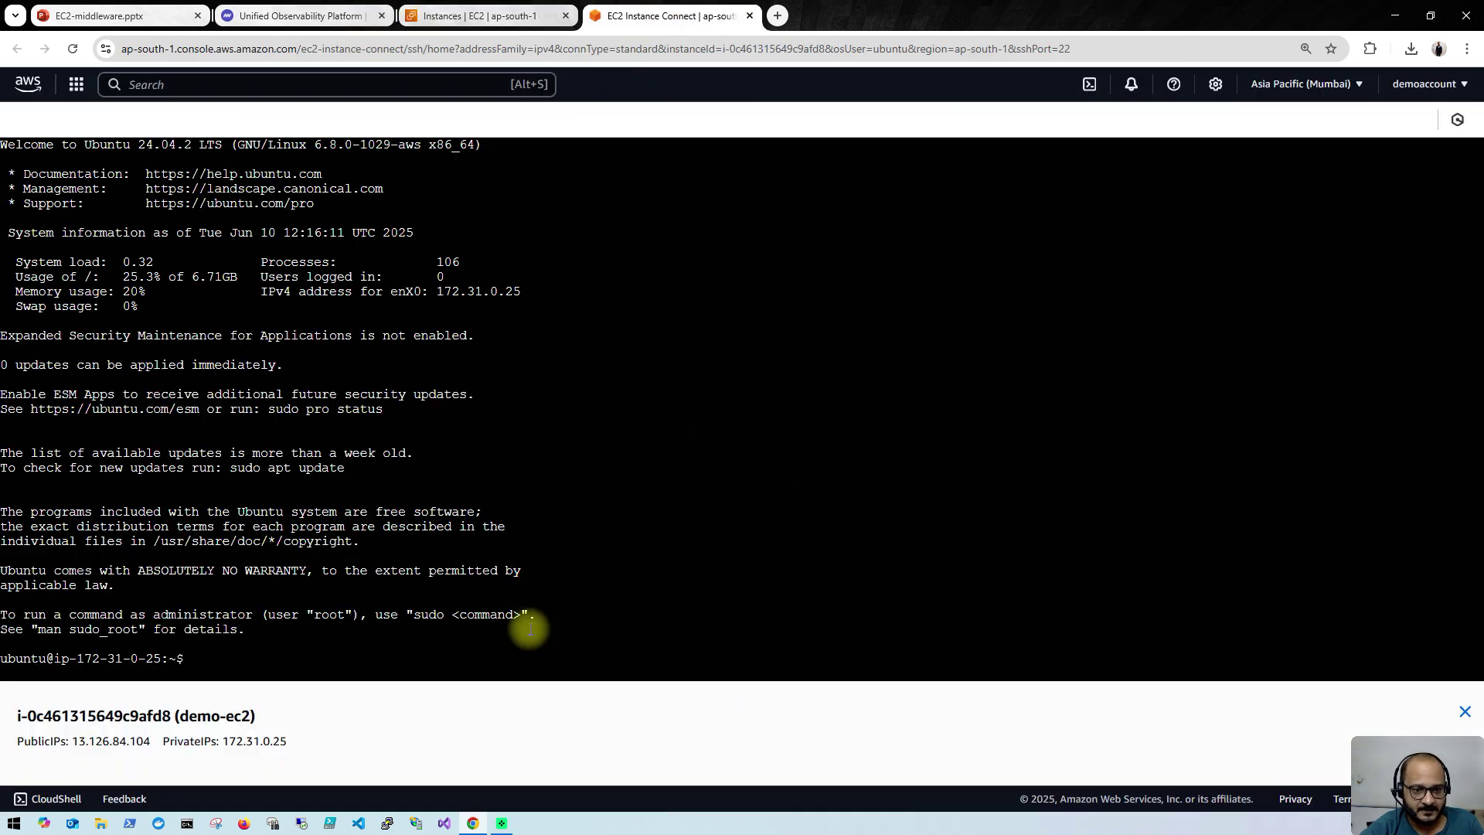
pyautogui.write('clear')
pyautogui.press('Return')
pyautogui.write('sudo apu')
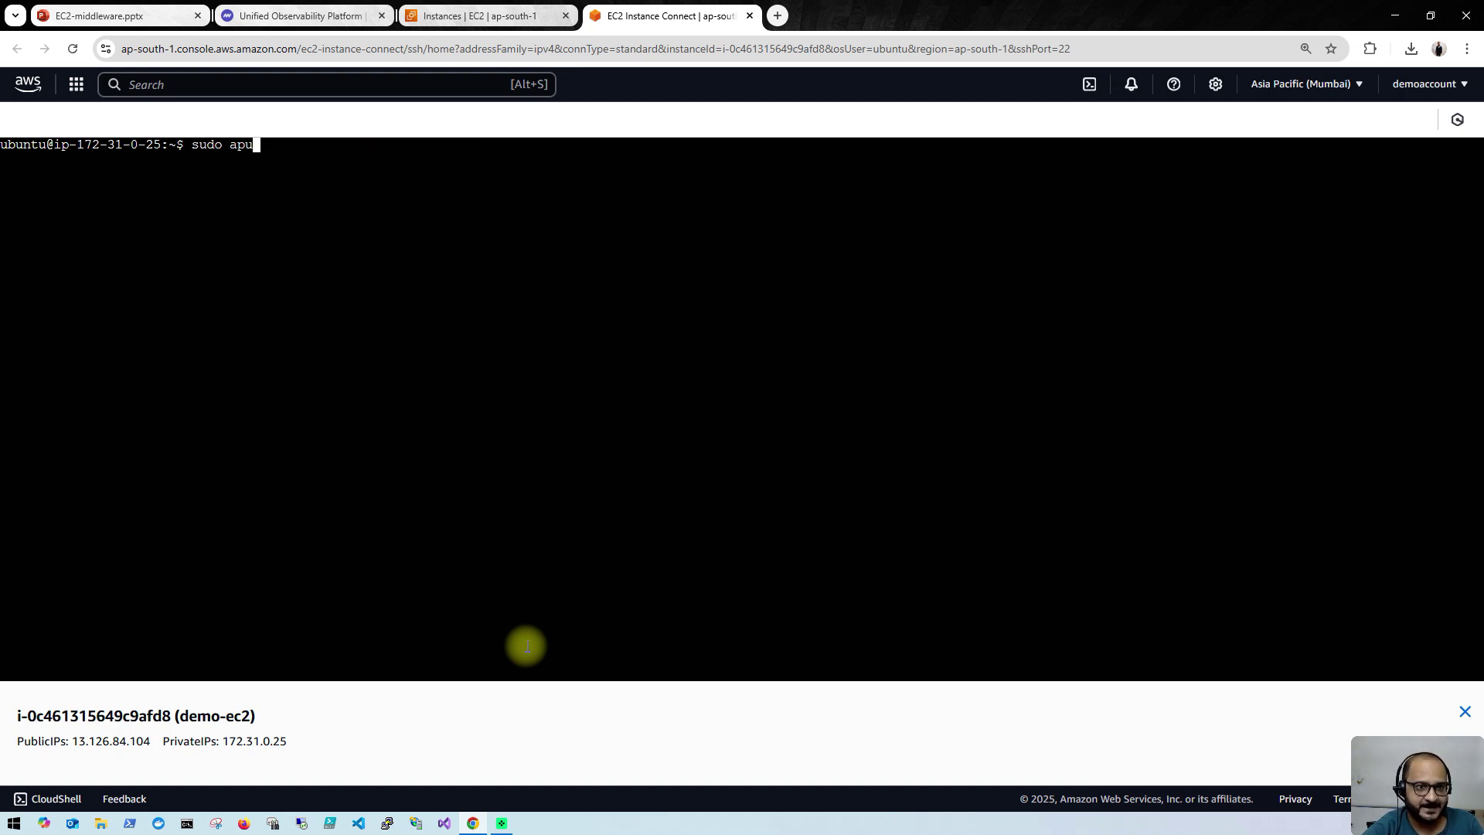
pyautogui.press('BackSpace')
pyautogui.write('t update')
pyautogui.press('Return')
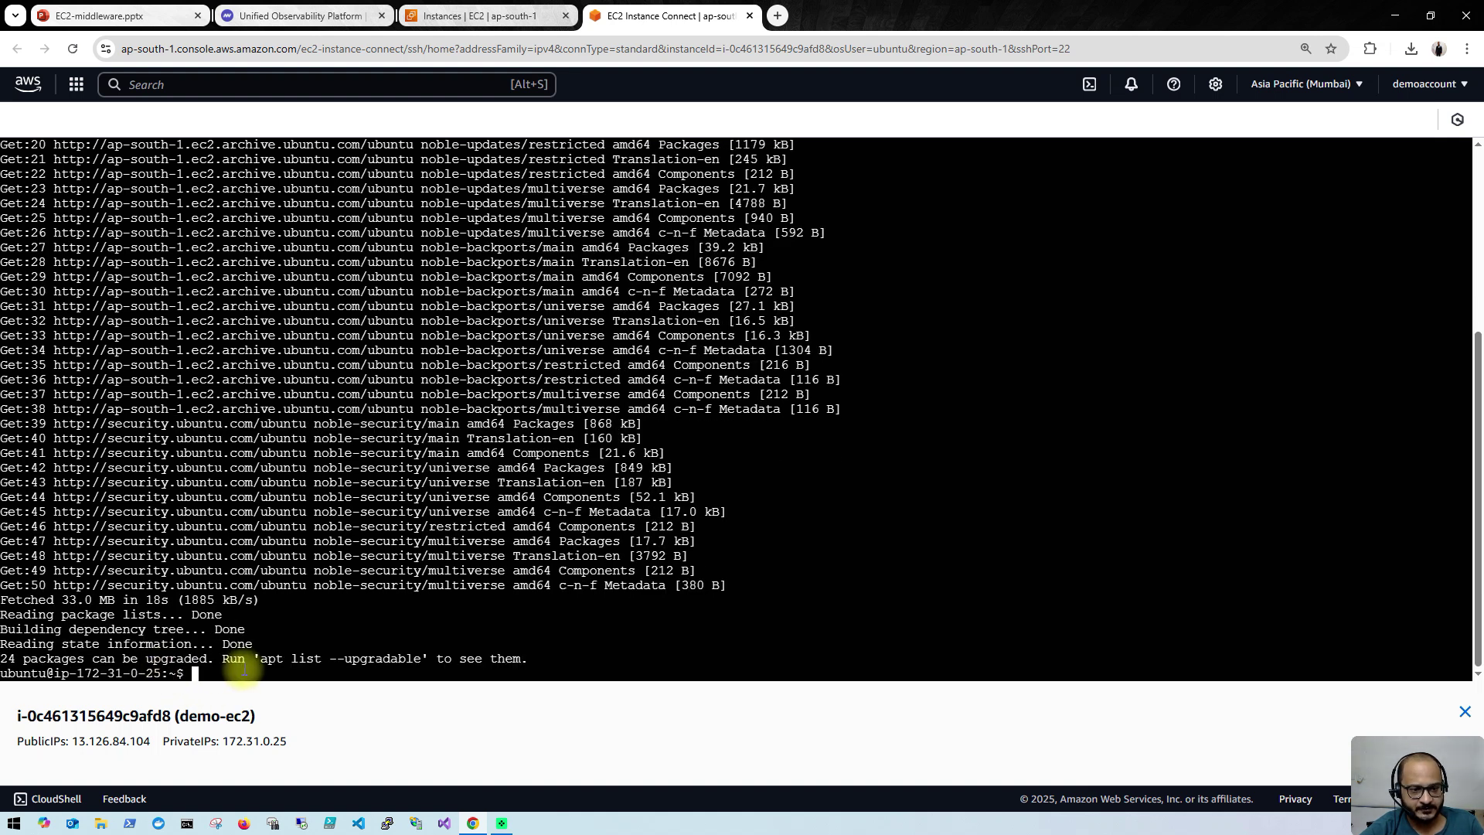
pyautogui.write('clear')
pyautogui.press('Return')
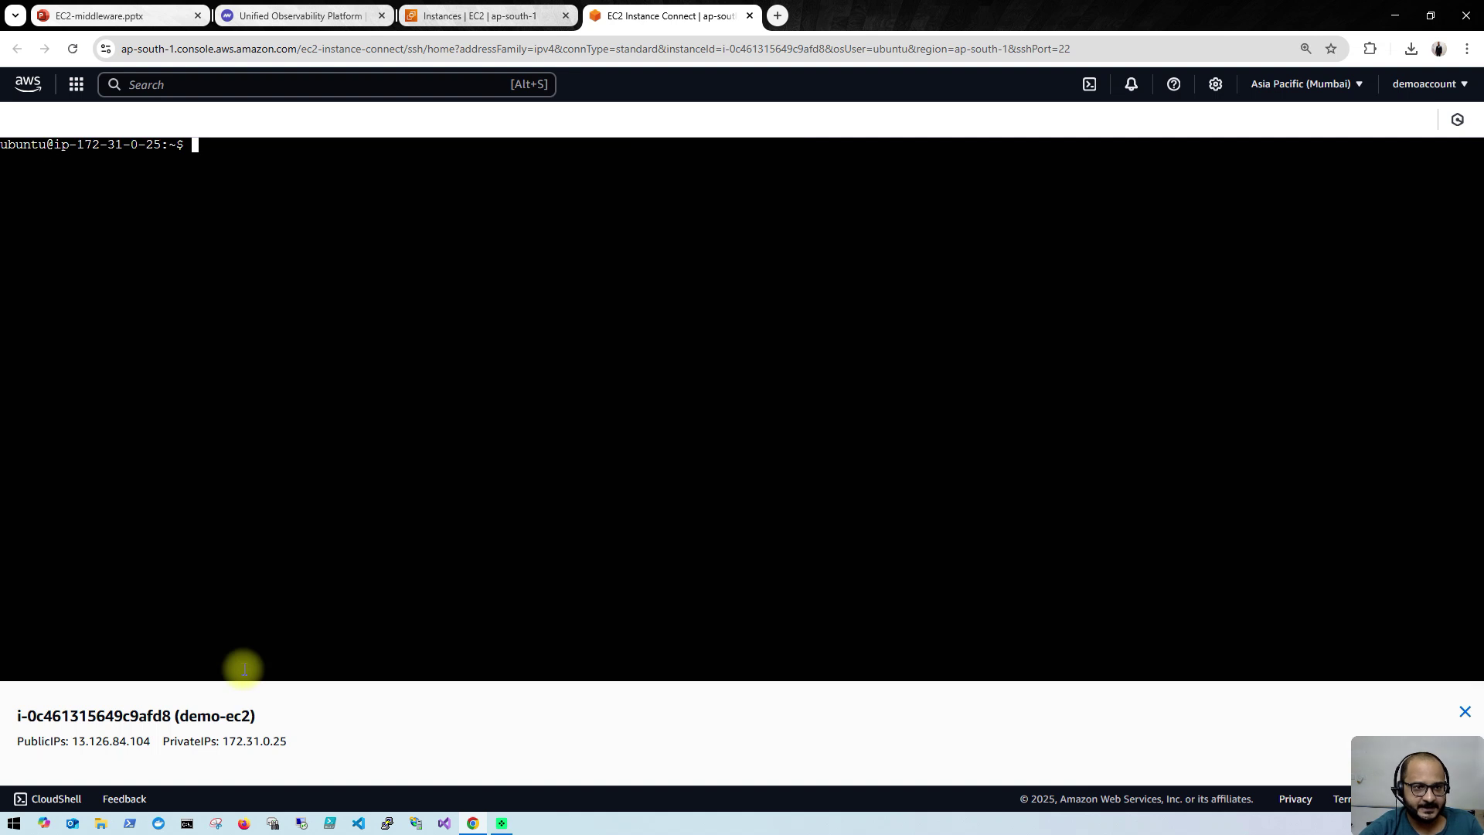
pyautogui.rightClick(355, 258)
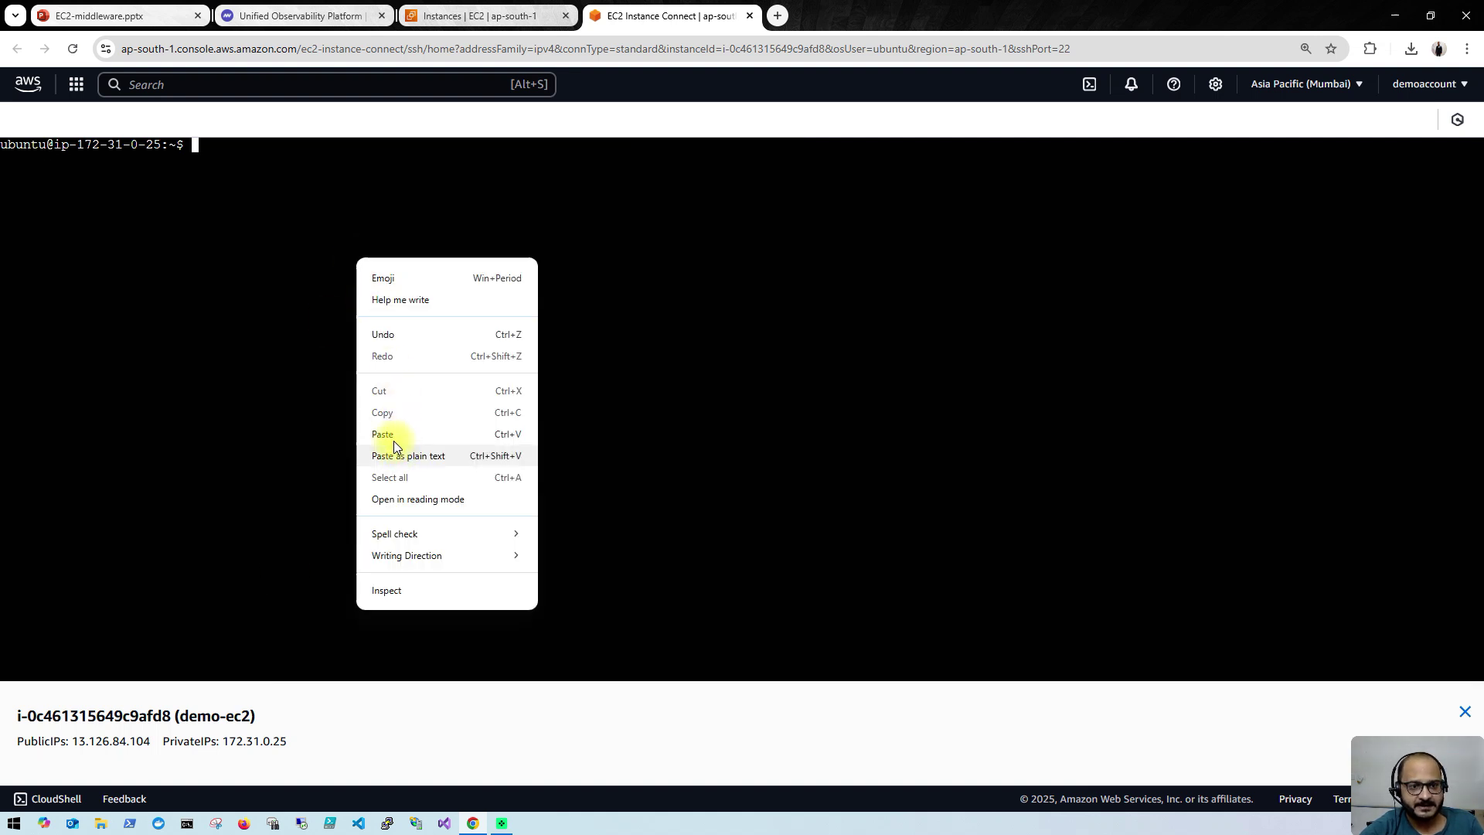
# Paste and run the Middleware agent install command, installing mw-agent 1.15.2 on demo-ec2.
pyautogui.click(391, 433)
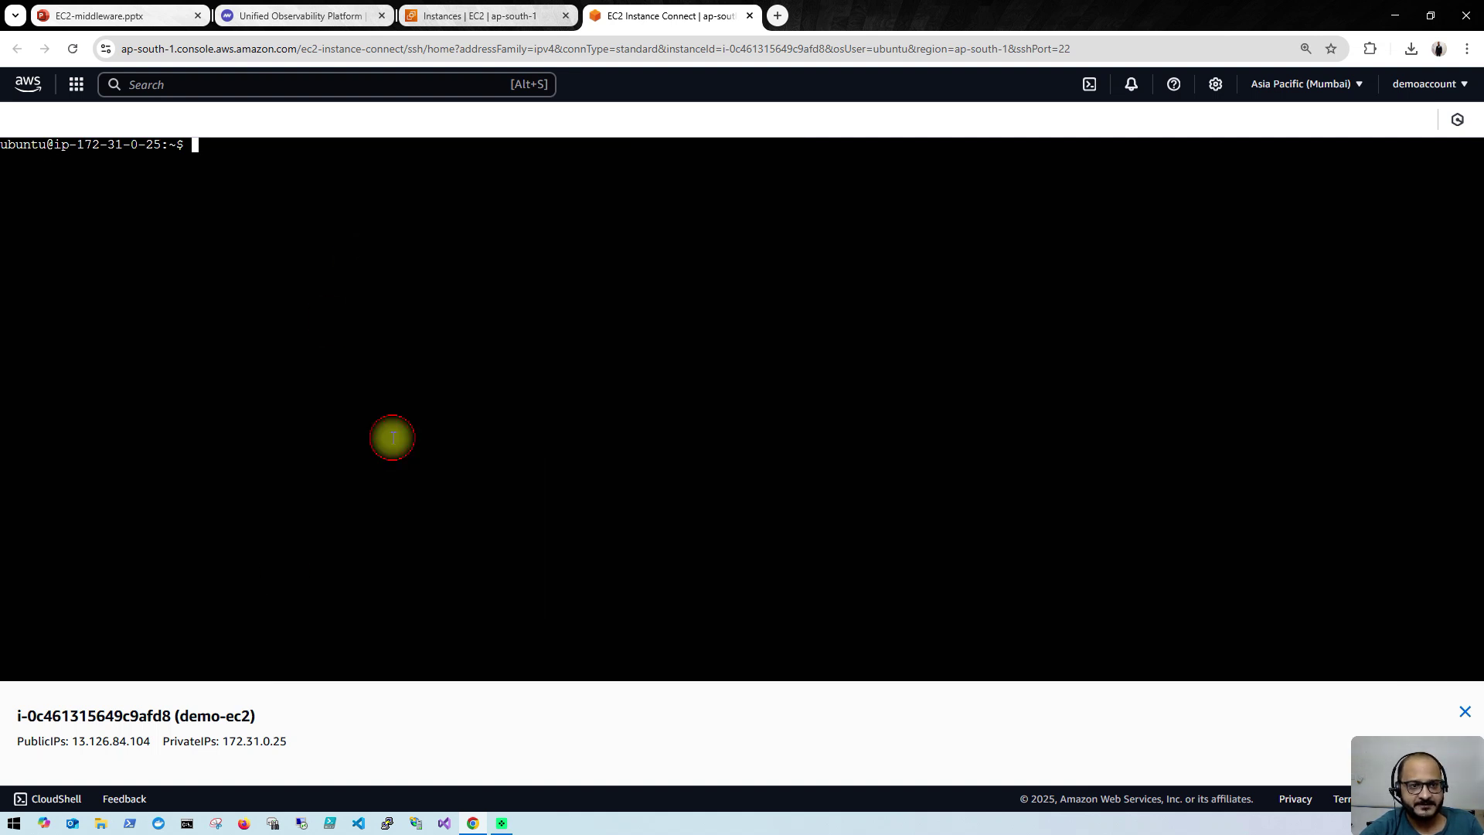
pyautogui.click(1444, 147)
pyautogui.press('Return')
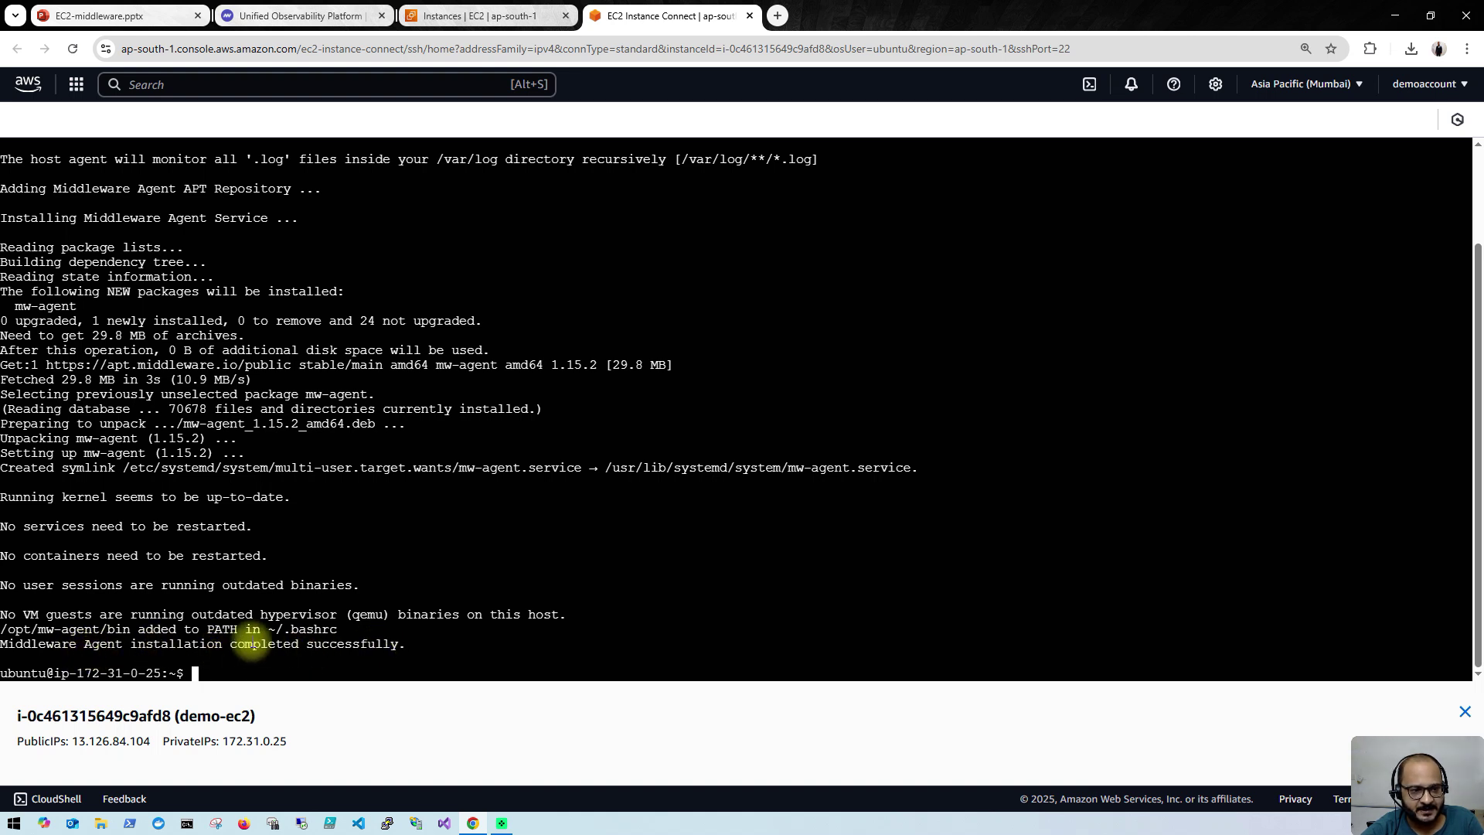
pyautogui.moveTo(3, 628); pyautogui.dragTo(130, 629)
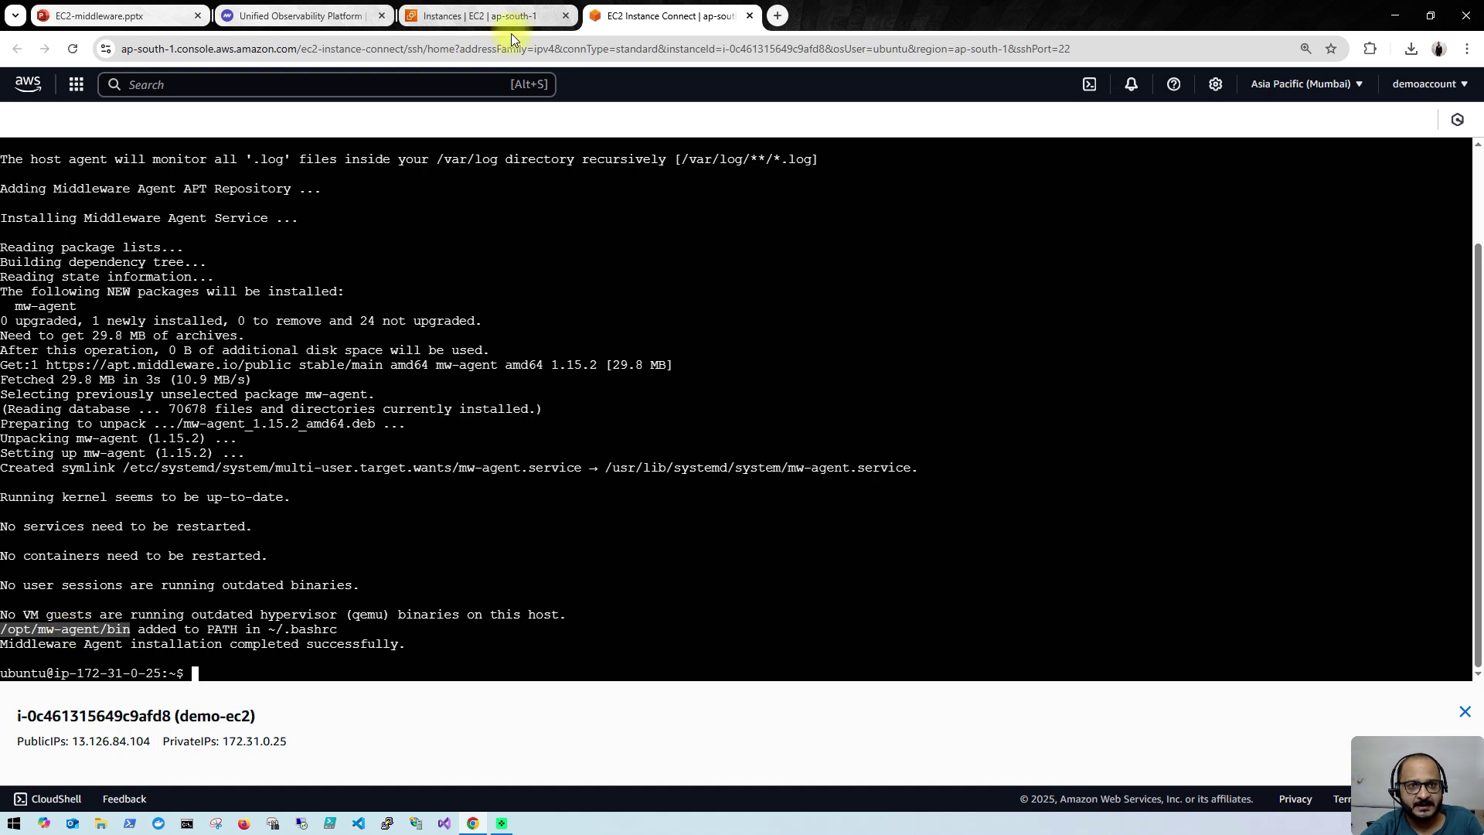
pyautogui.click(479, 16)
# Open Middleware's Infrastructure Hosts list and refresh it until ip-172-31-0-25 shows as UP.
pyautogui.click(317, 16)
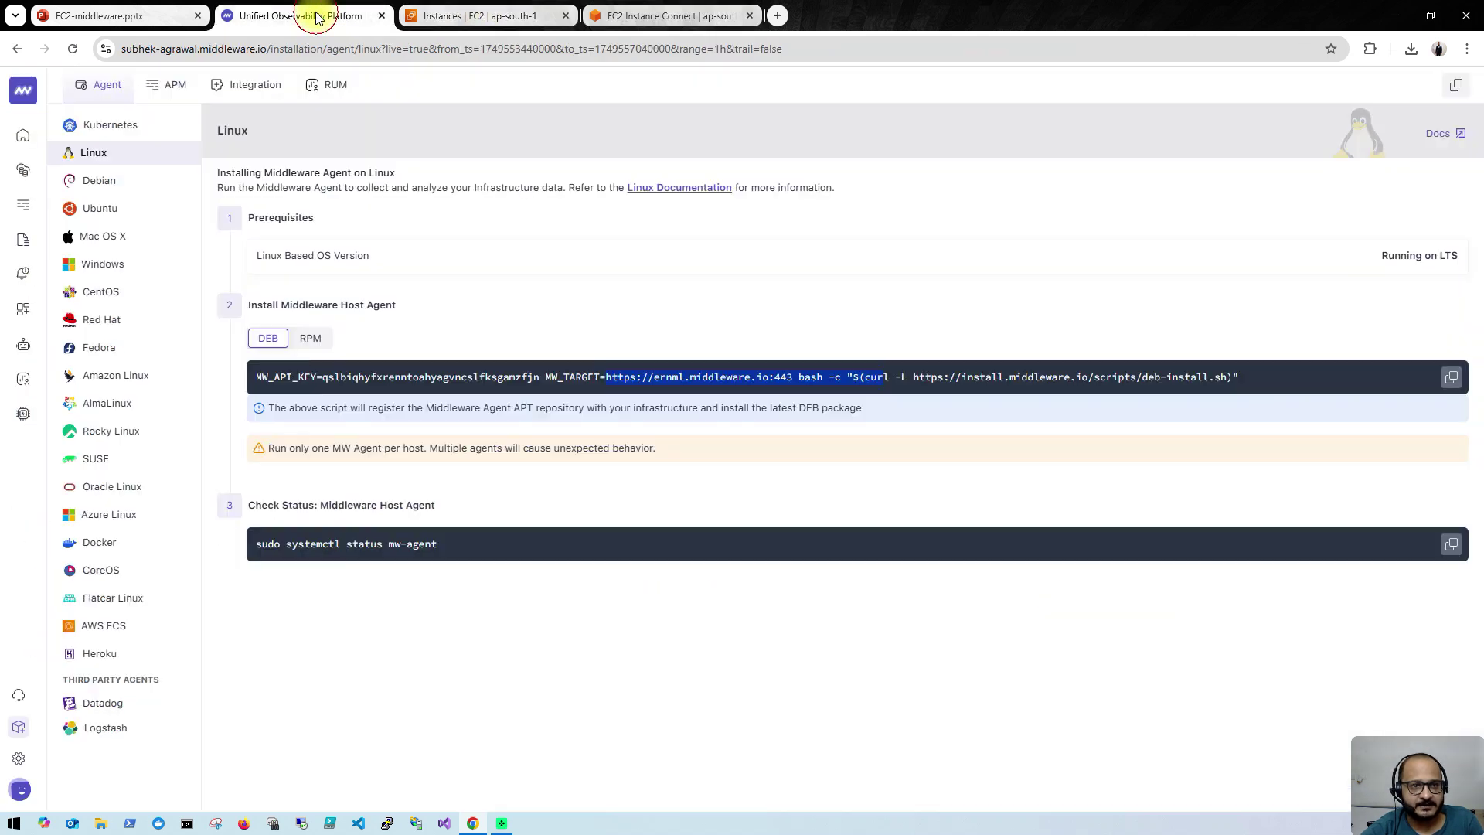
pyautogui.click(19, 137)
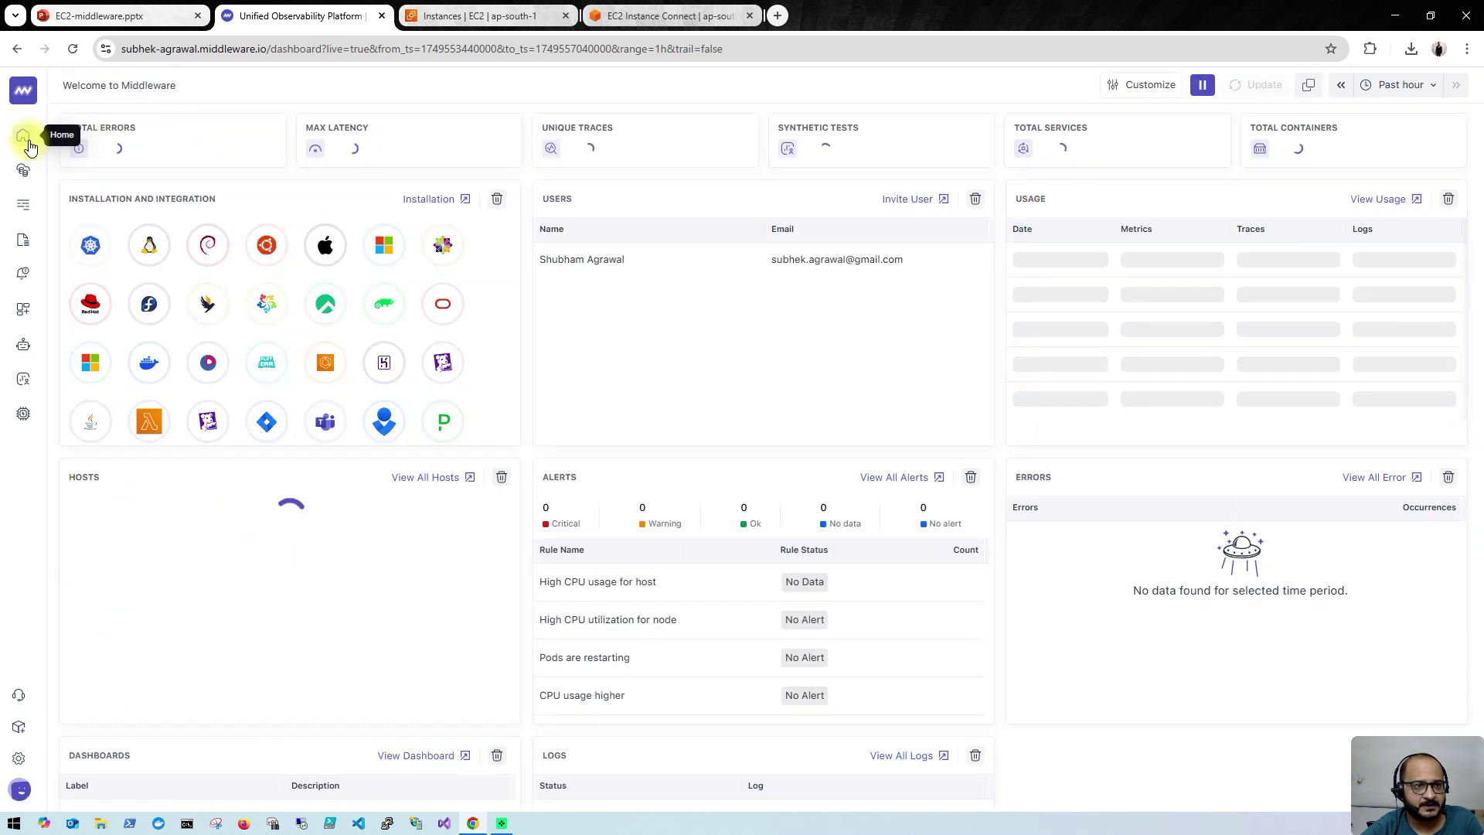
pyautogui.click(23, 170)
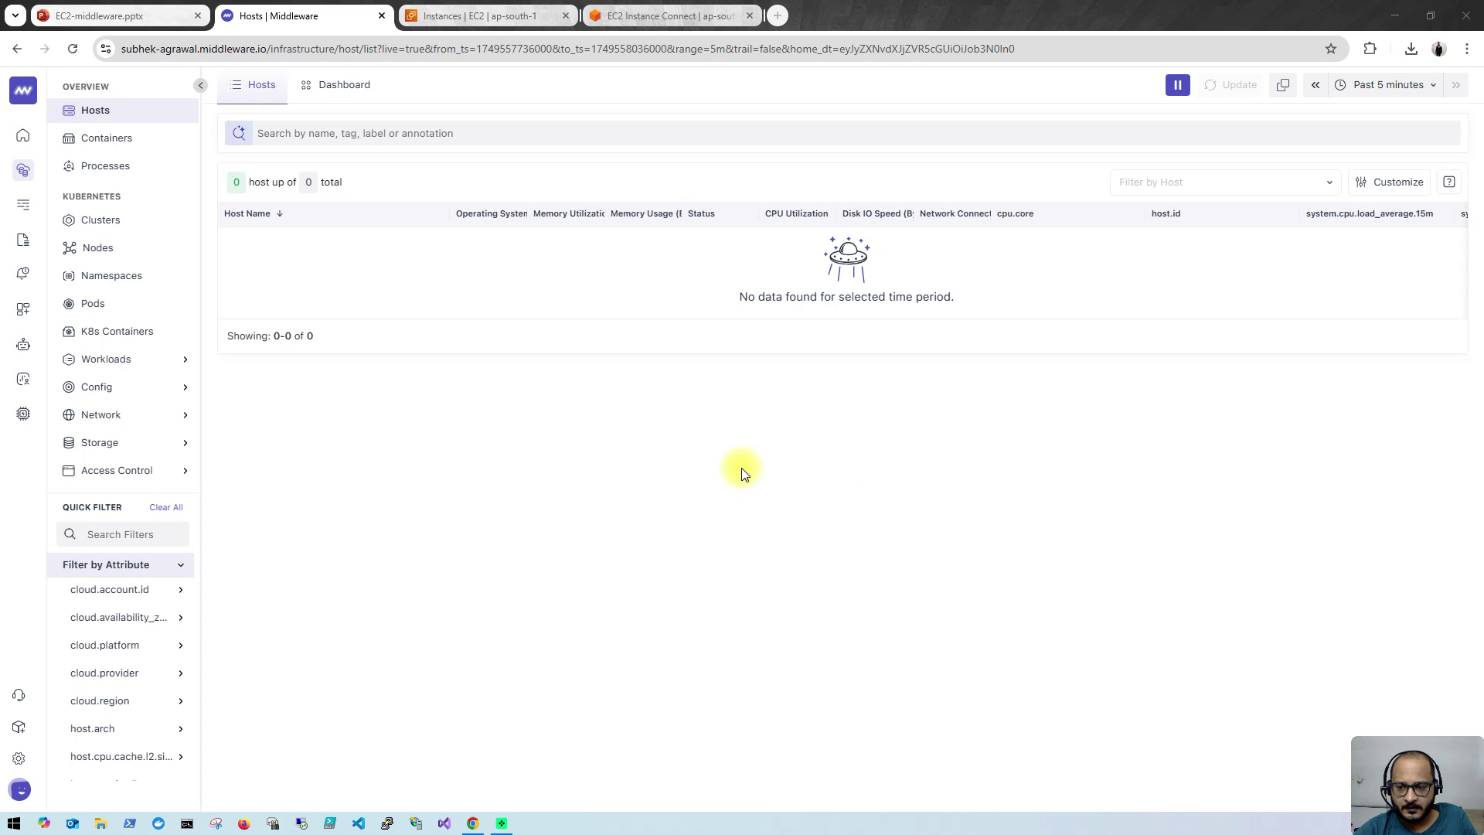
pyautogui.click(73, 51)
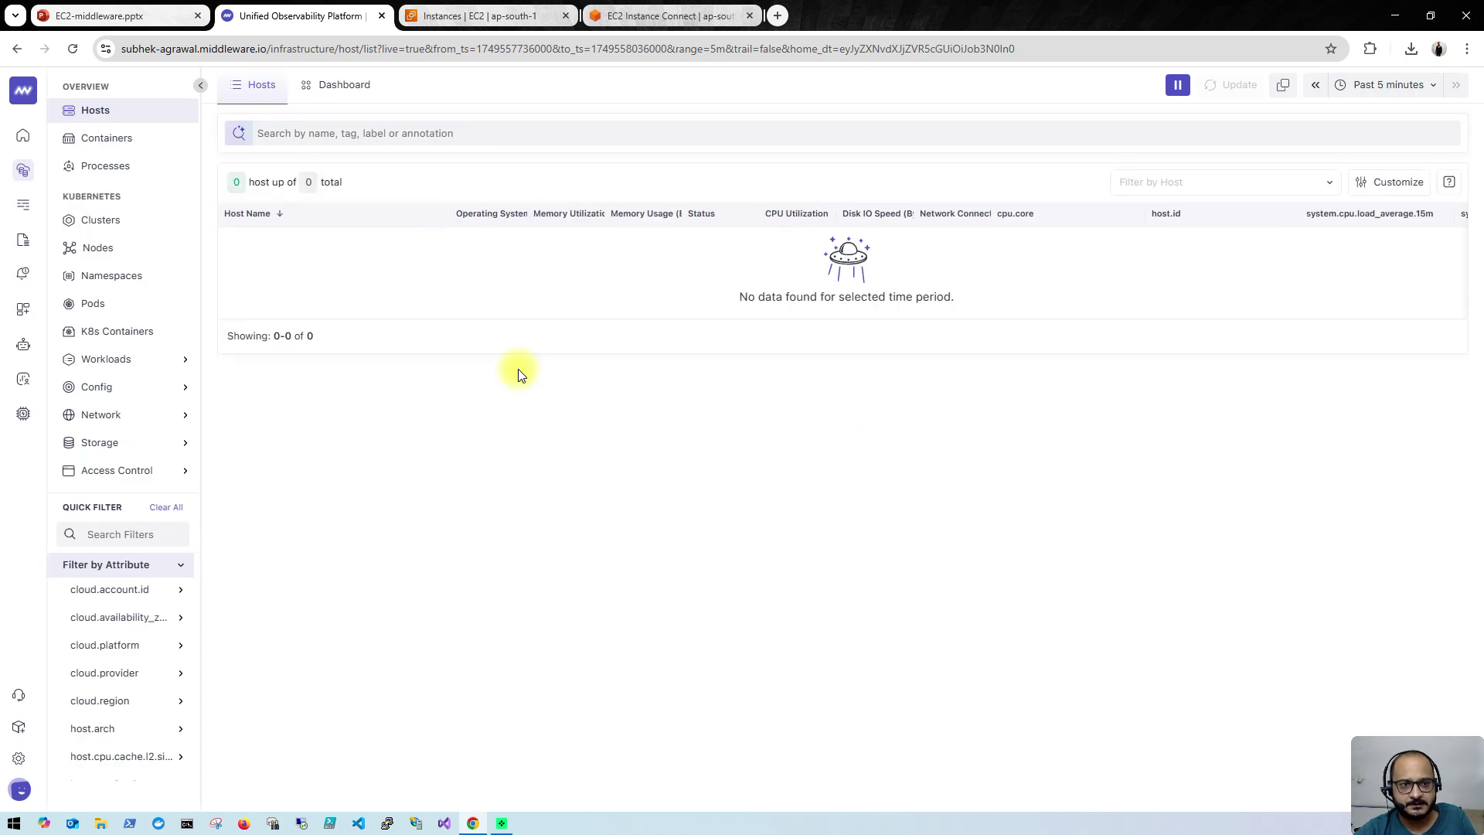
pyautogui.click(1175, 91)
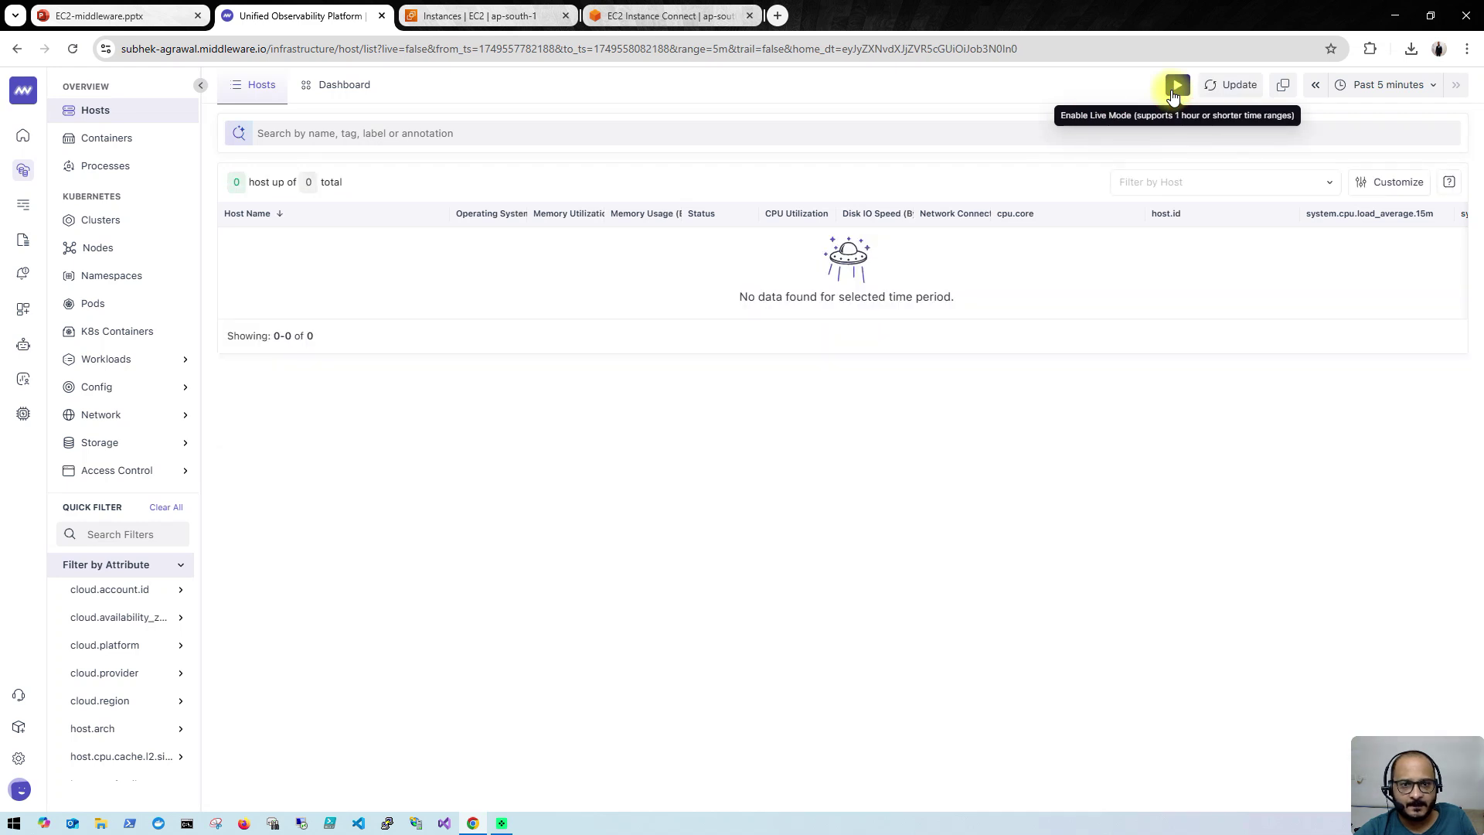
pyautogui.click(1173, 93)
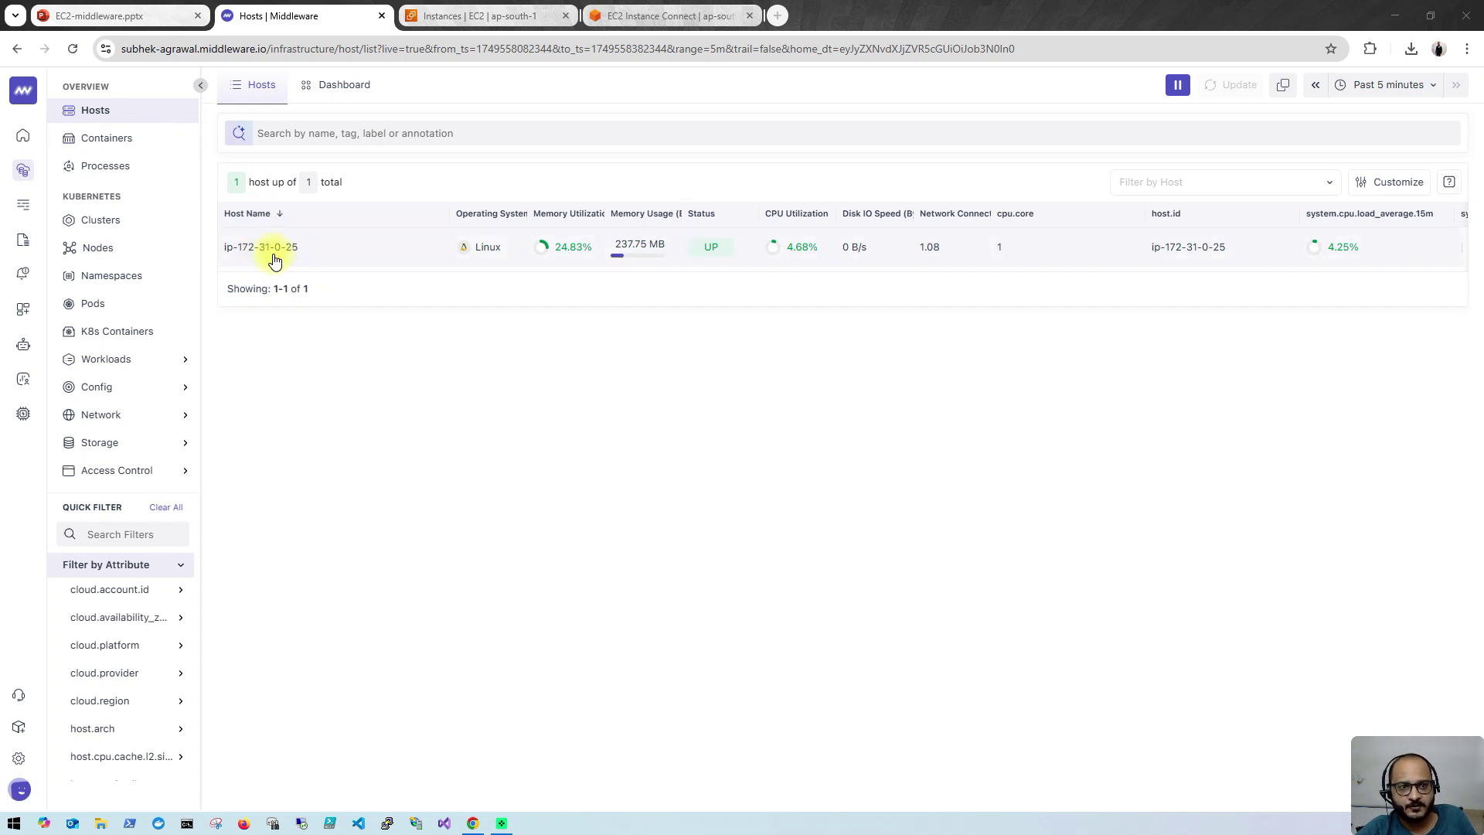
pyautogui.click(510, 12)
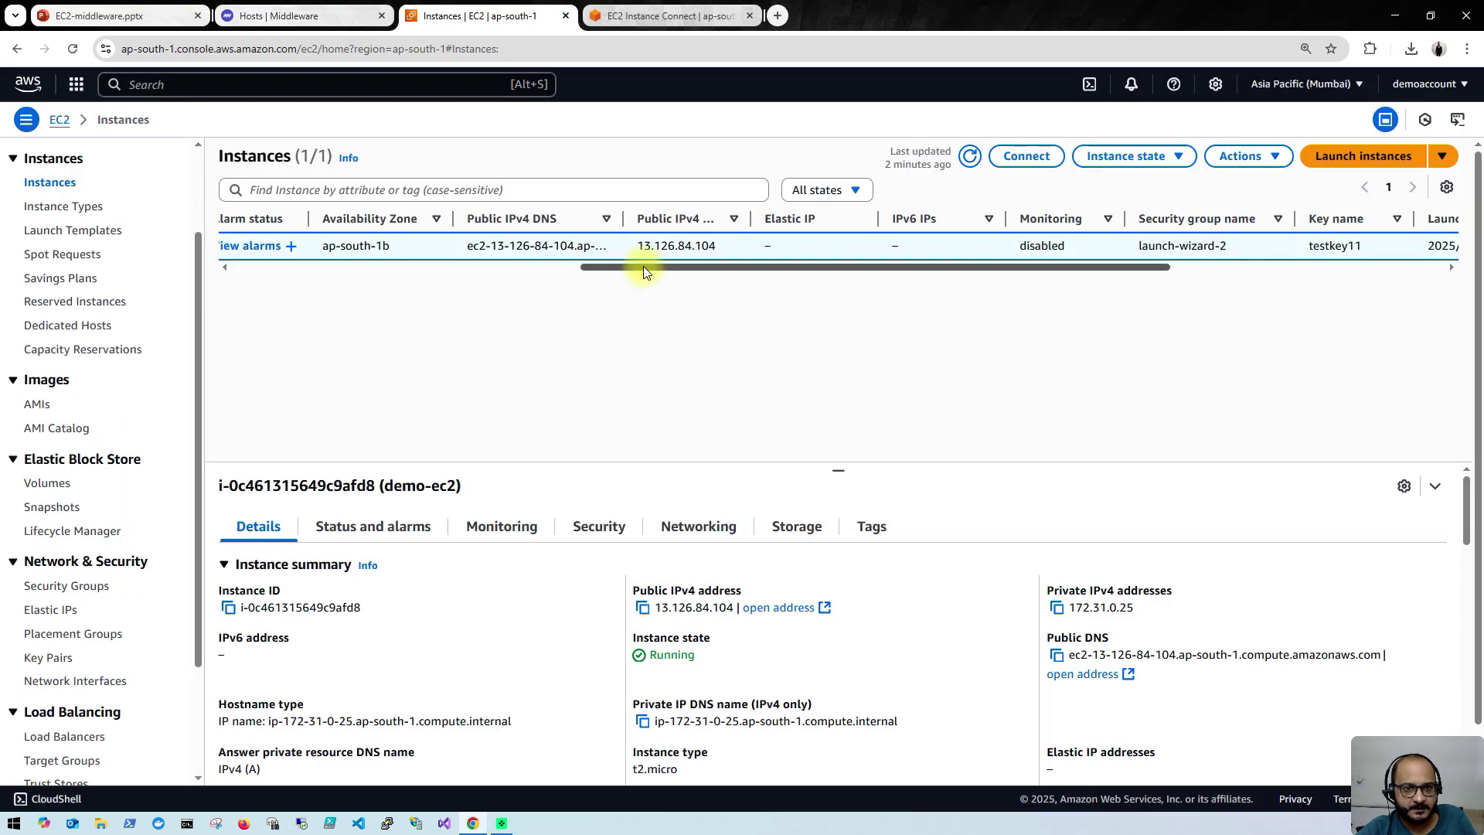
pyautogui.click(675, 6)
pyautogui.moveTo(222, 741); pyautogui.dragTo(296, 740)
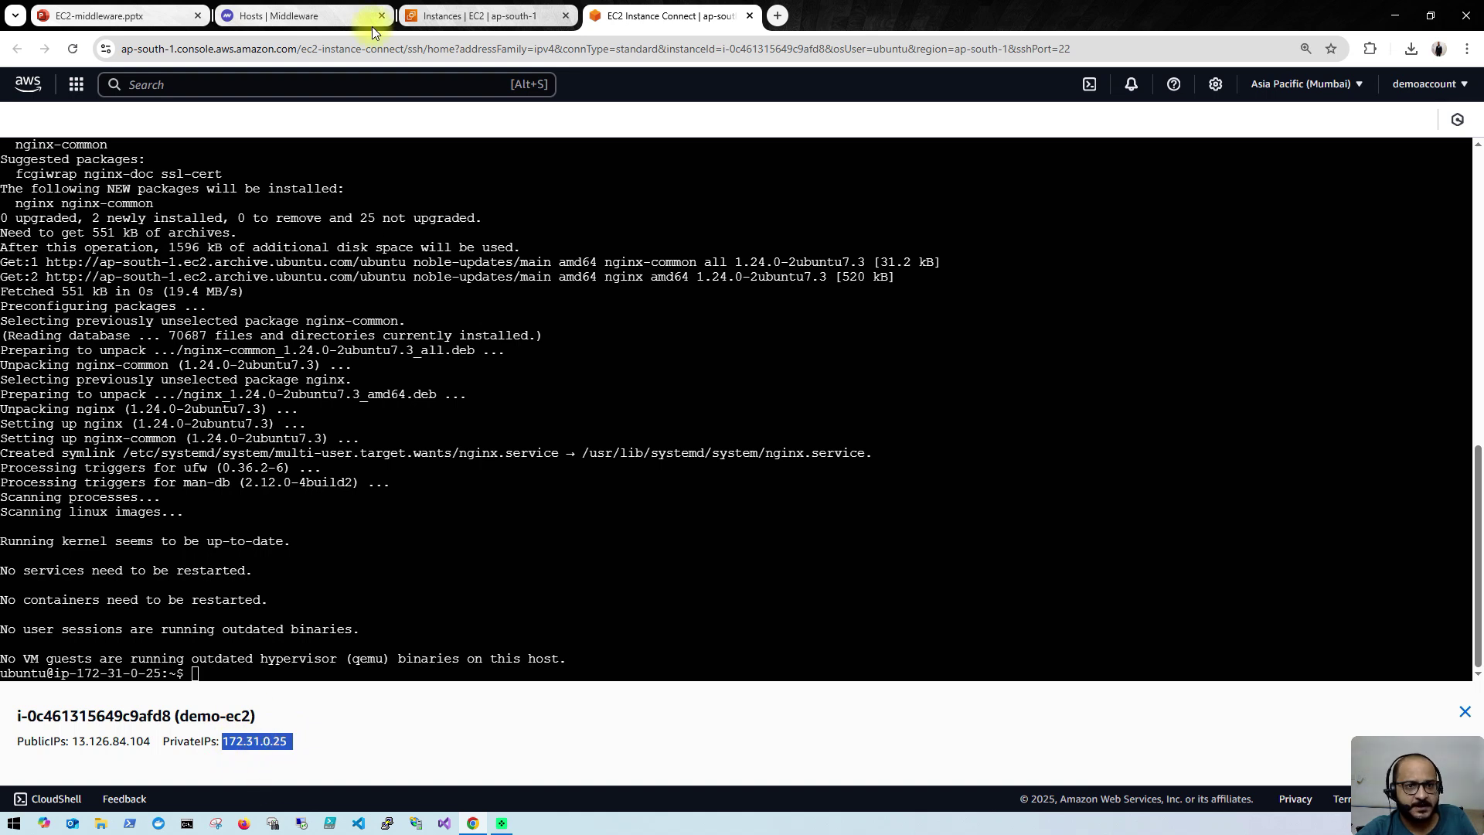
pyautogui.click(280, 16)
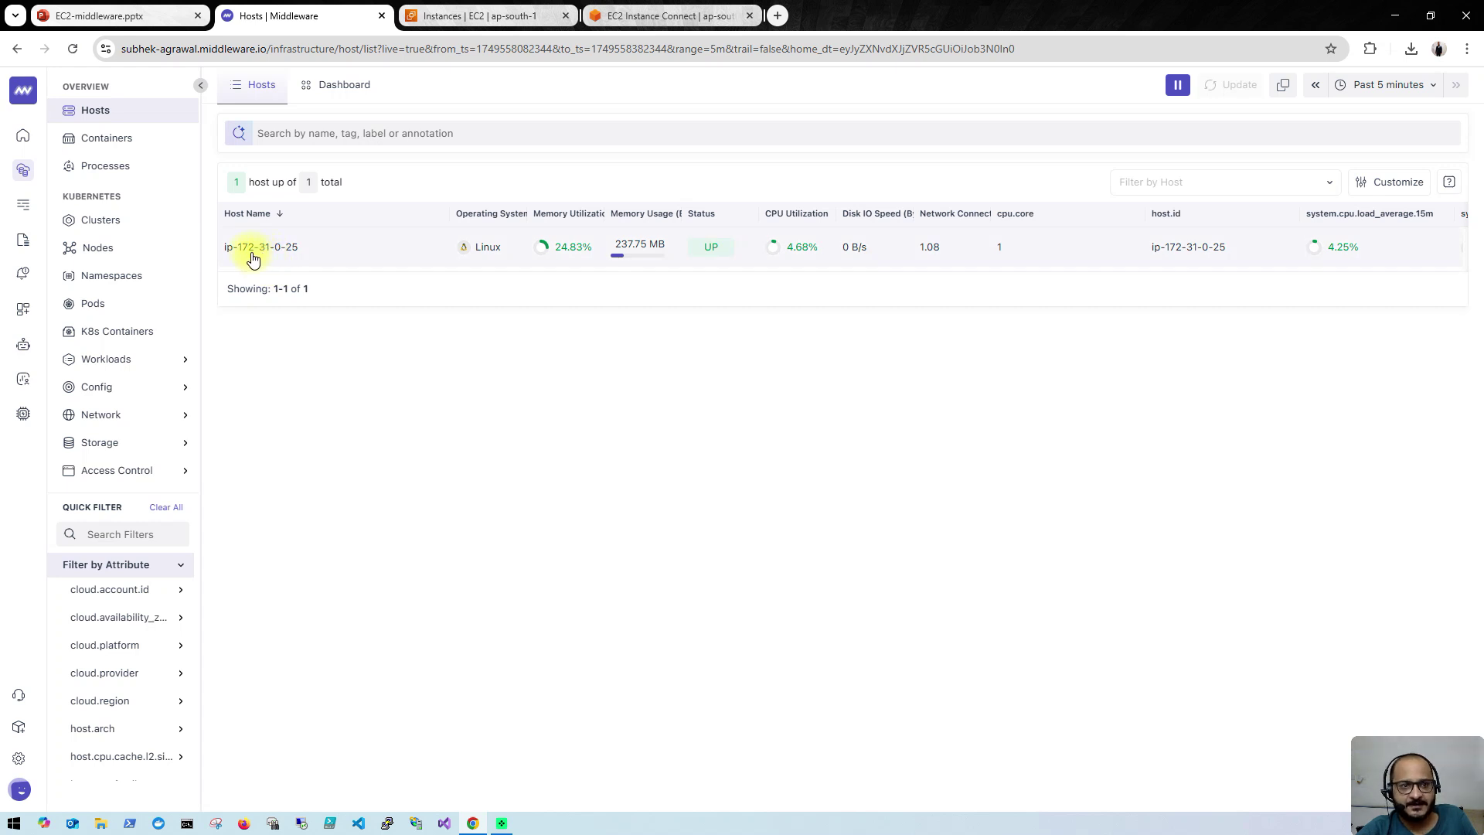
pyautogui.click(263, 255)
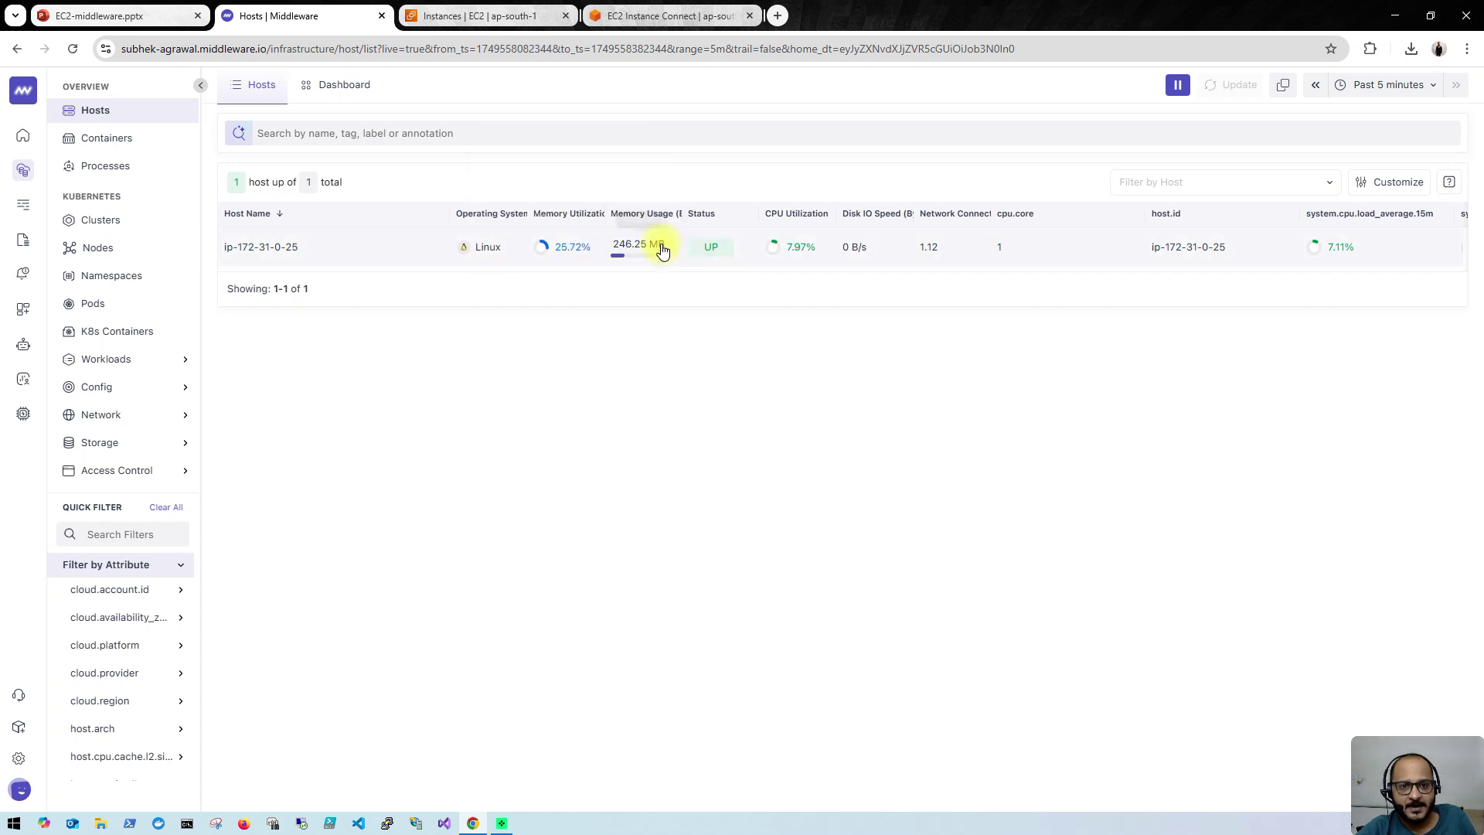
# Open host ip-172-31-0-25, check its Metrics charts, and list its 121 running processes.
pyautogui.click(401, 249)
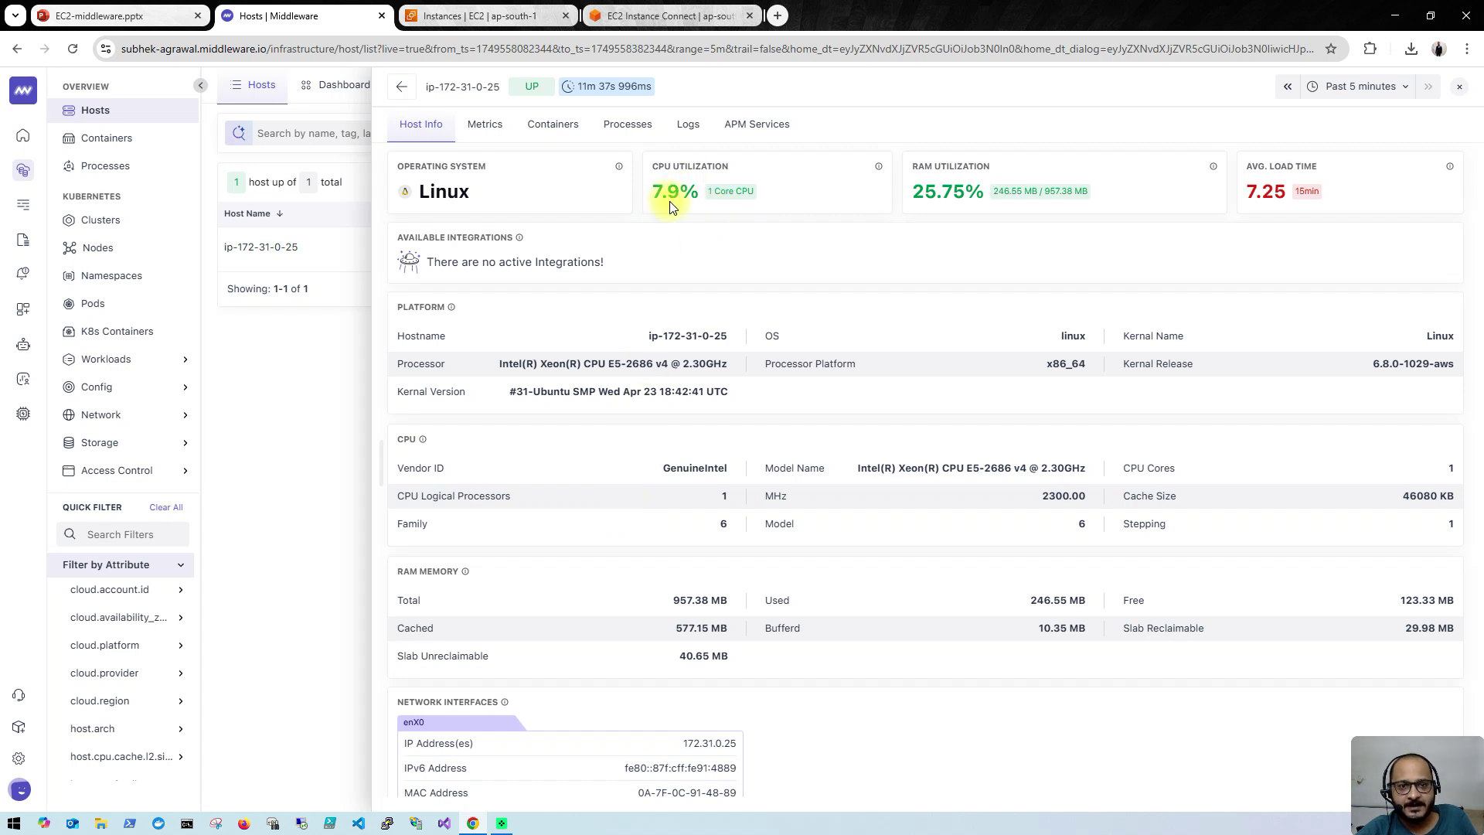
pyautogui.scroll(-3, 711, 454)
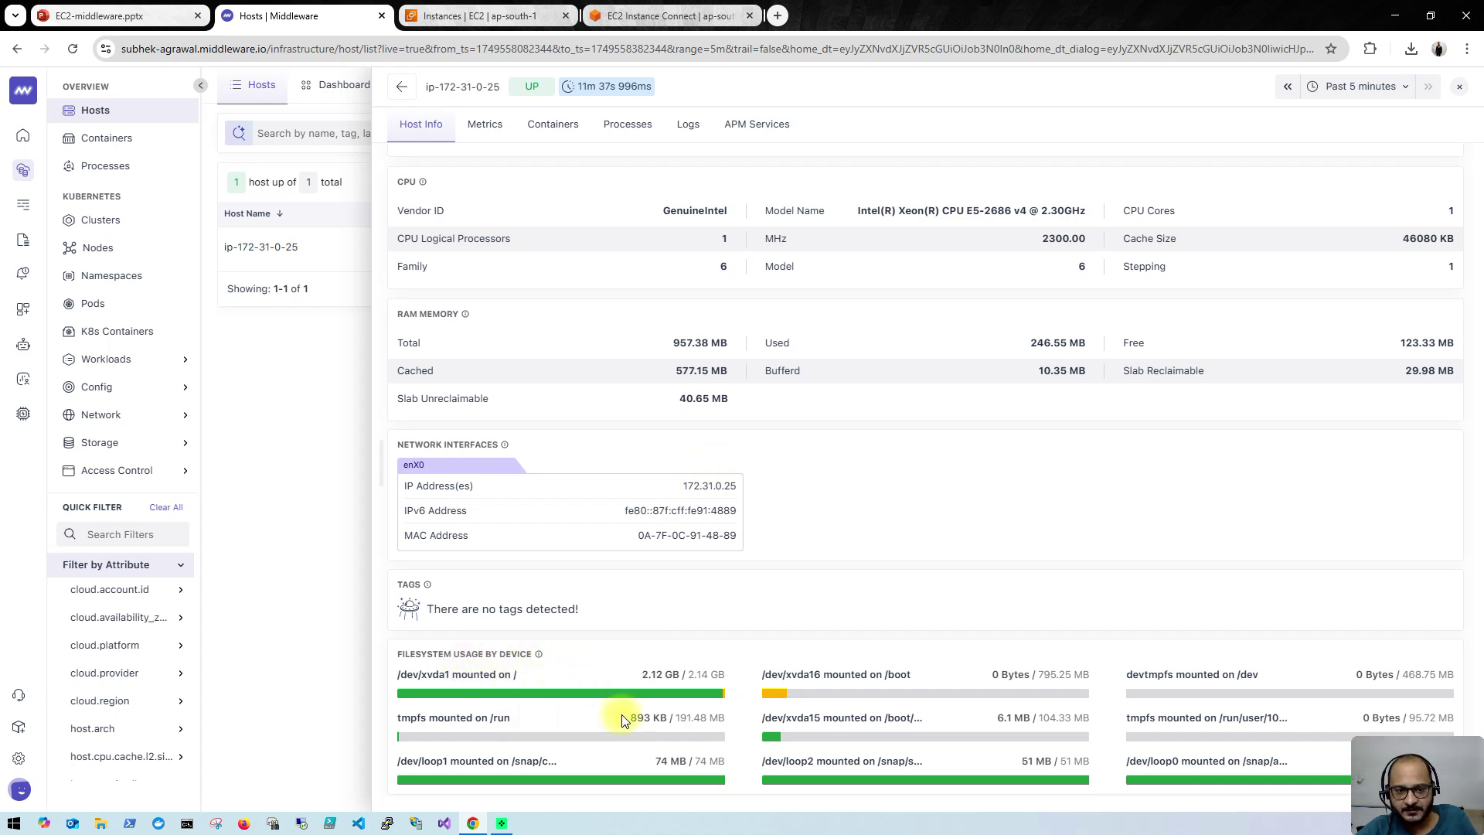
pyautogui.scroll(4, 621, 714)
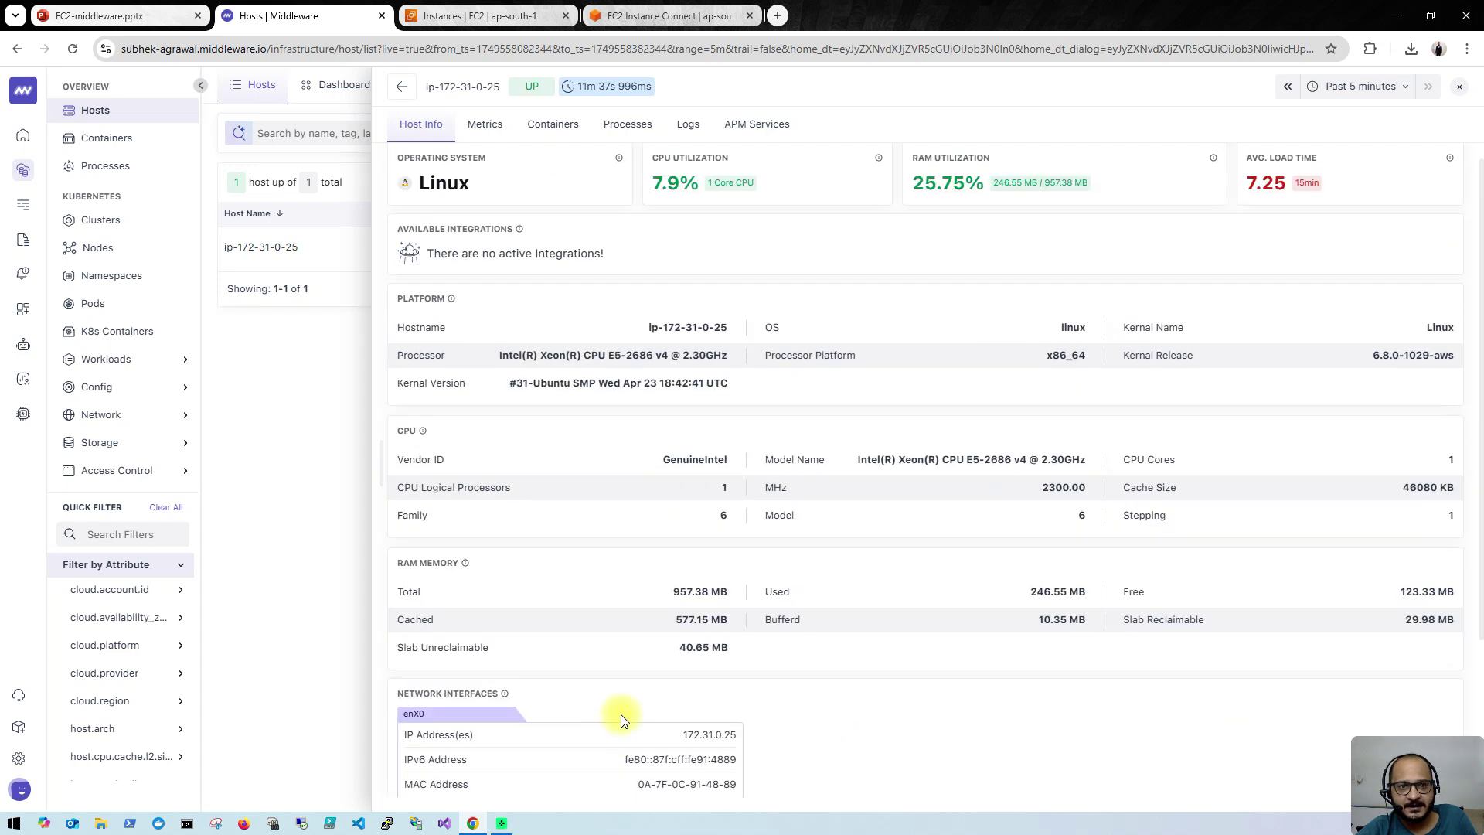
pyautogui.click(492, 133)
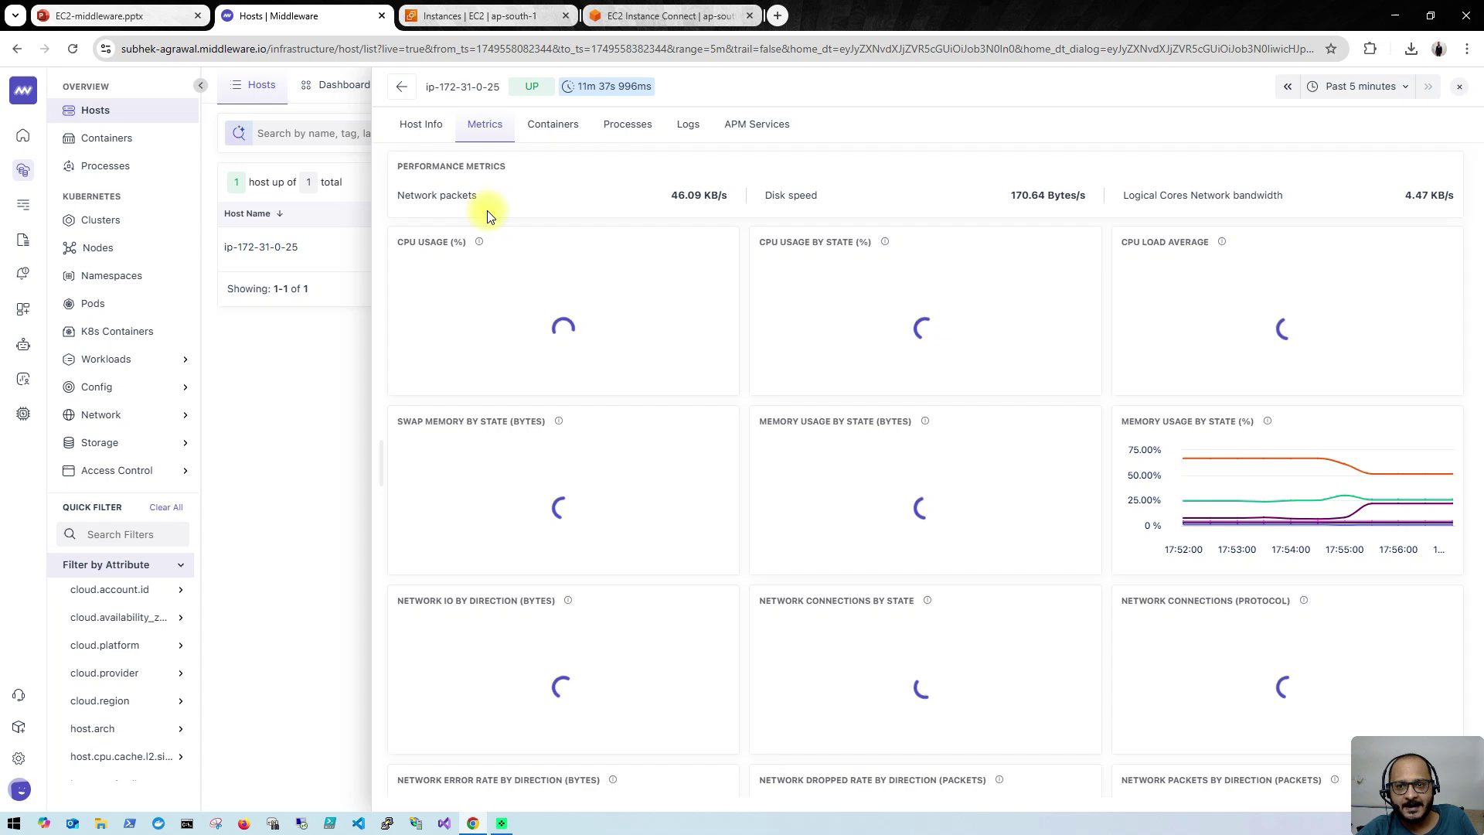
pyautogui.click(603, 132)
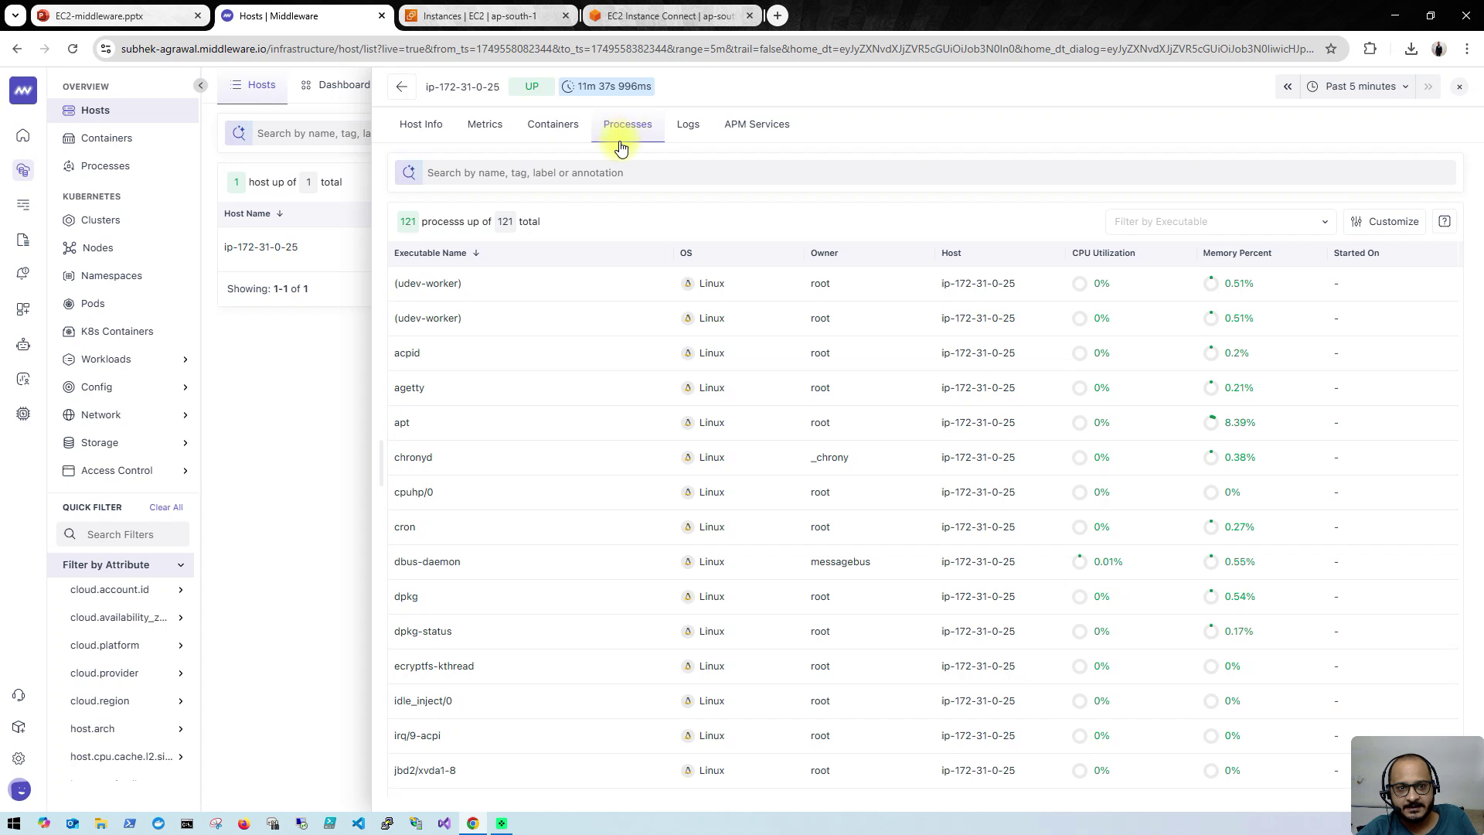
# Open the (udev-worker) process and read through its logs.
pyautogui.scroll(-5, 537, 338)
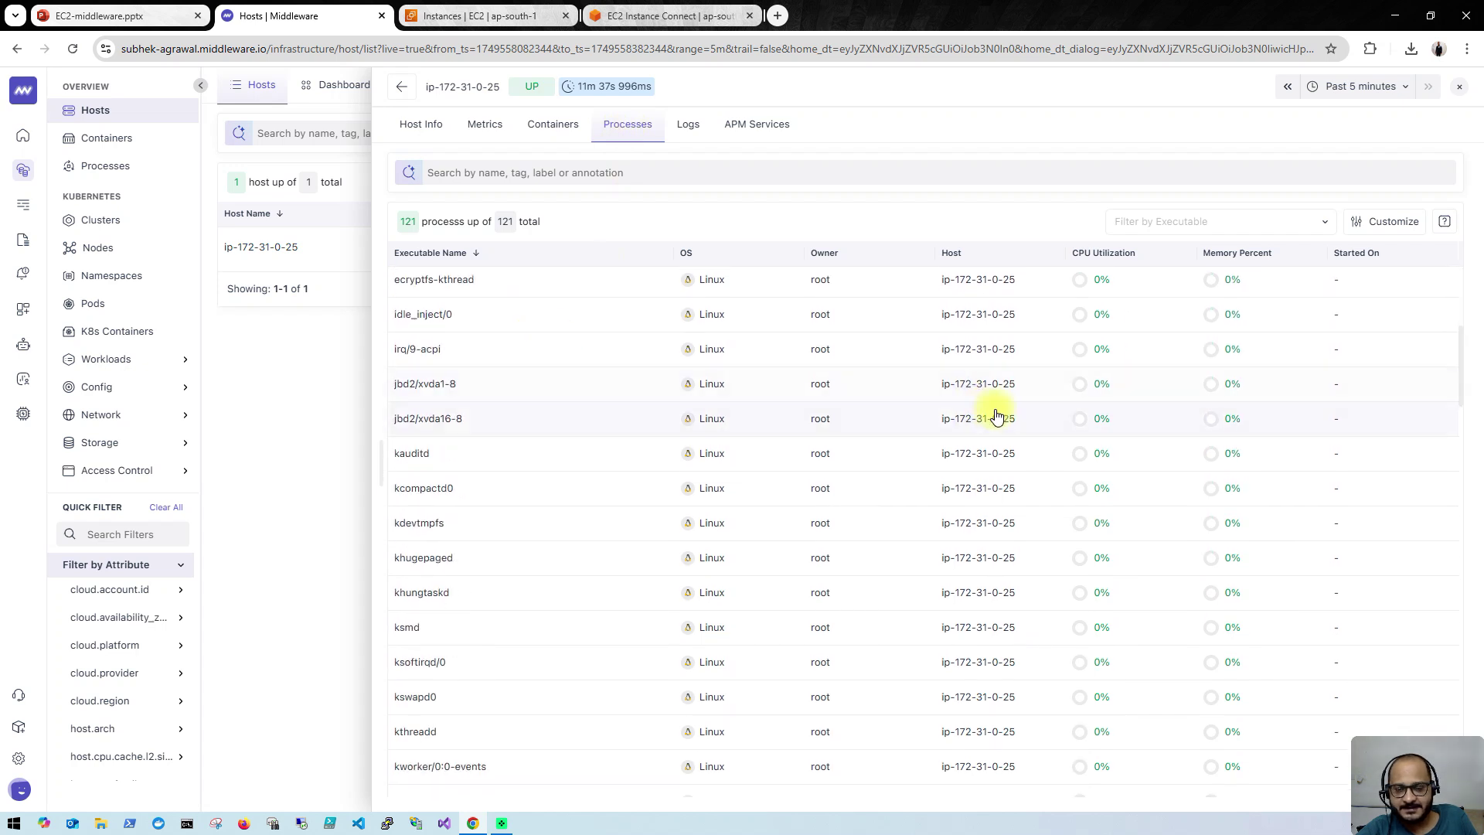
pyautogui.scroll(3, 689, 421)
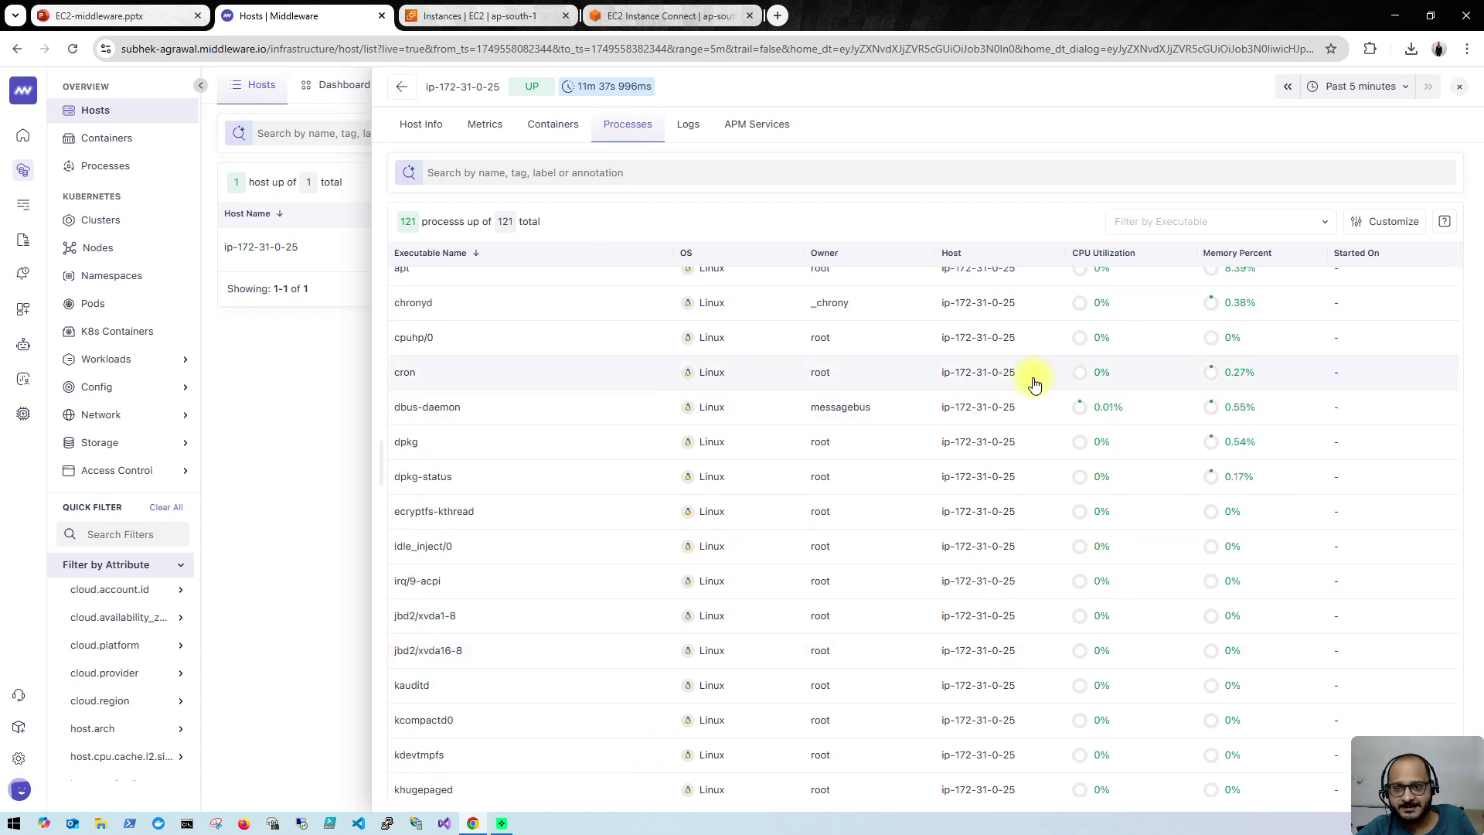
pyautogui.scroll(2, 1032, 383)
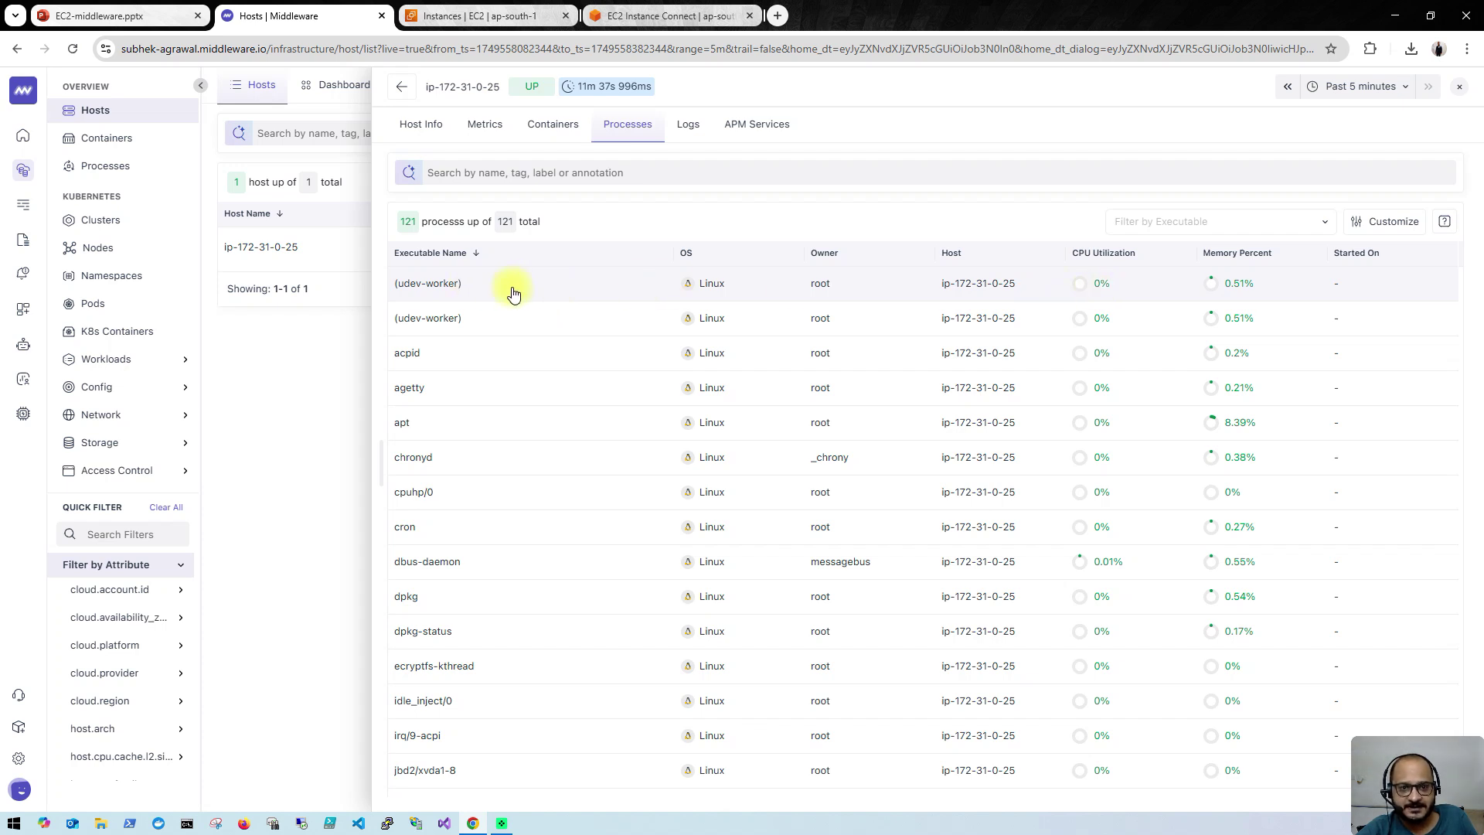
pyautogui.click(513, 293)
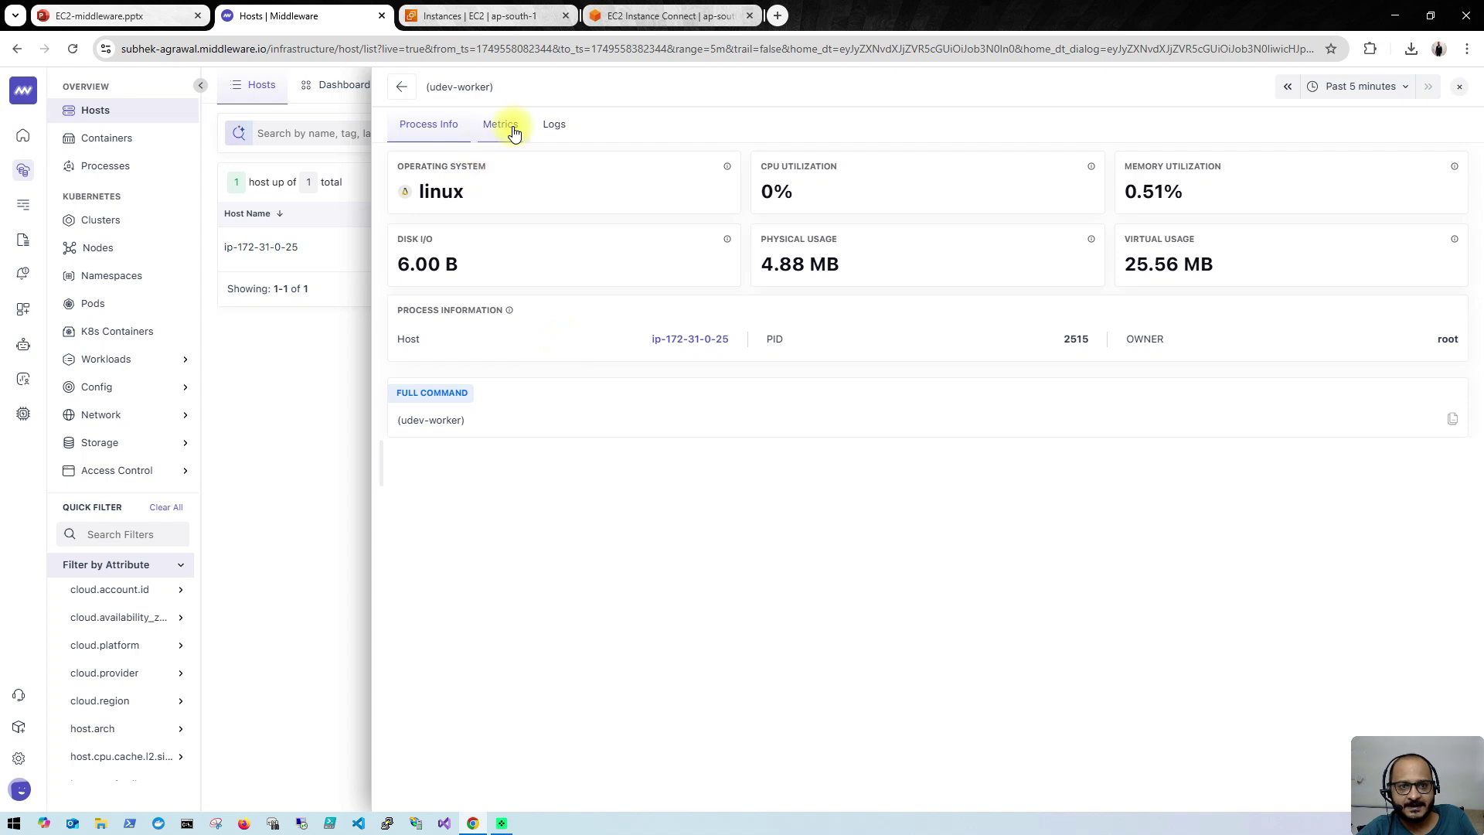
pyautogui.click(558, 123)
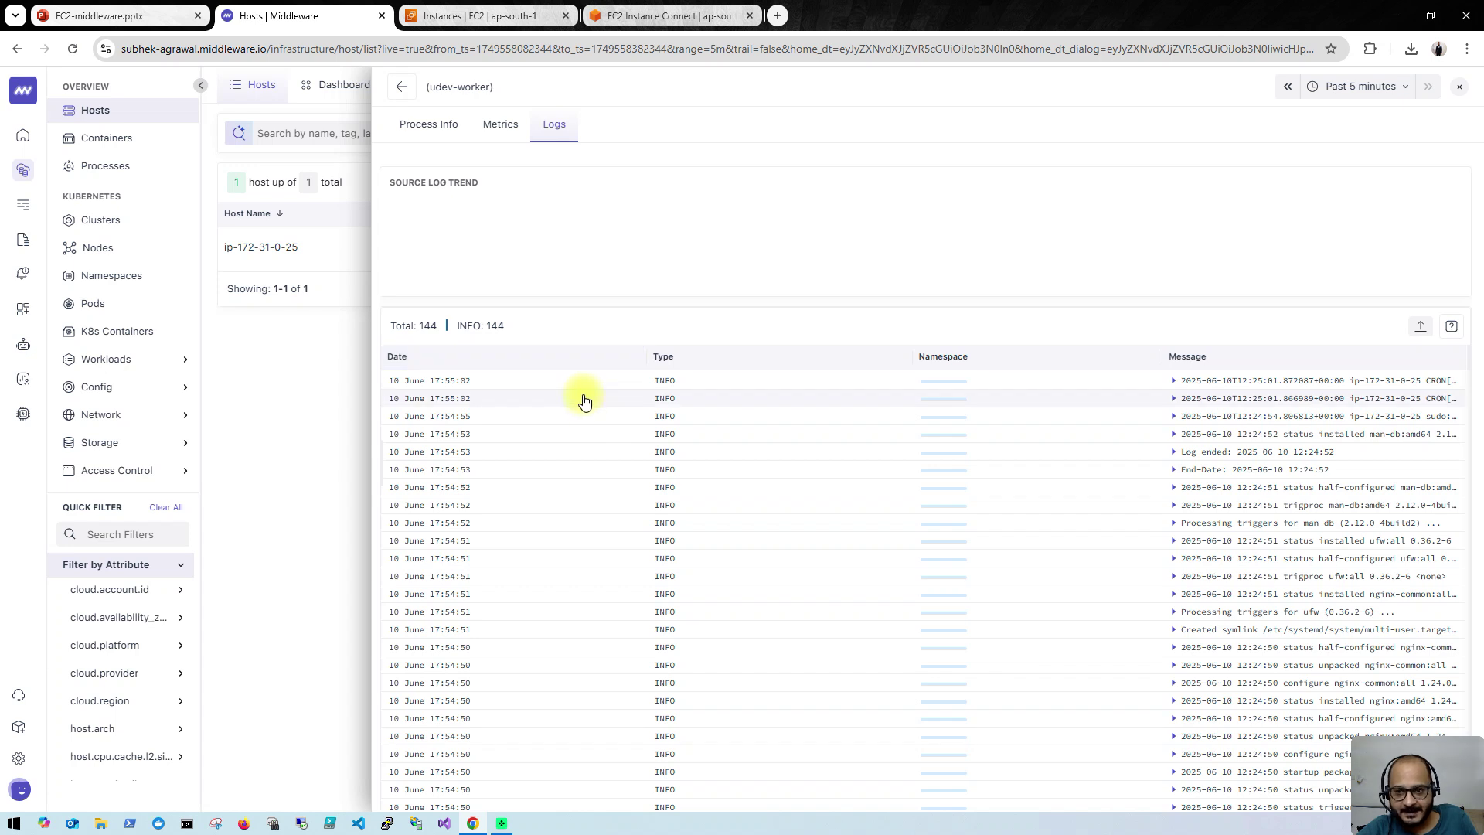
pyautogui.scroll(-10, 581, 389)
pyautogui.scroll(10, 581, 435)
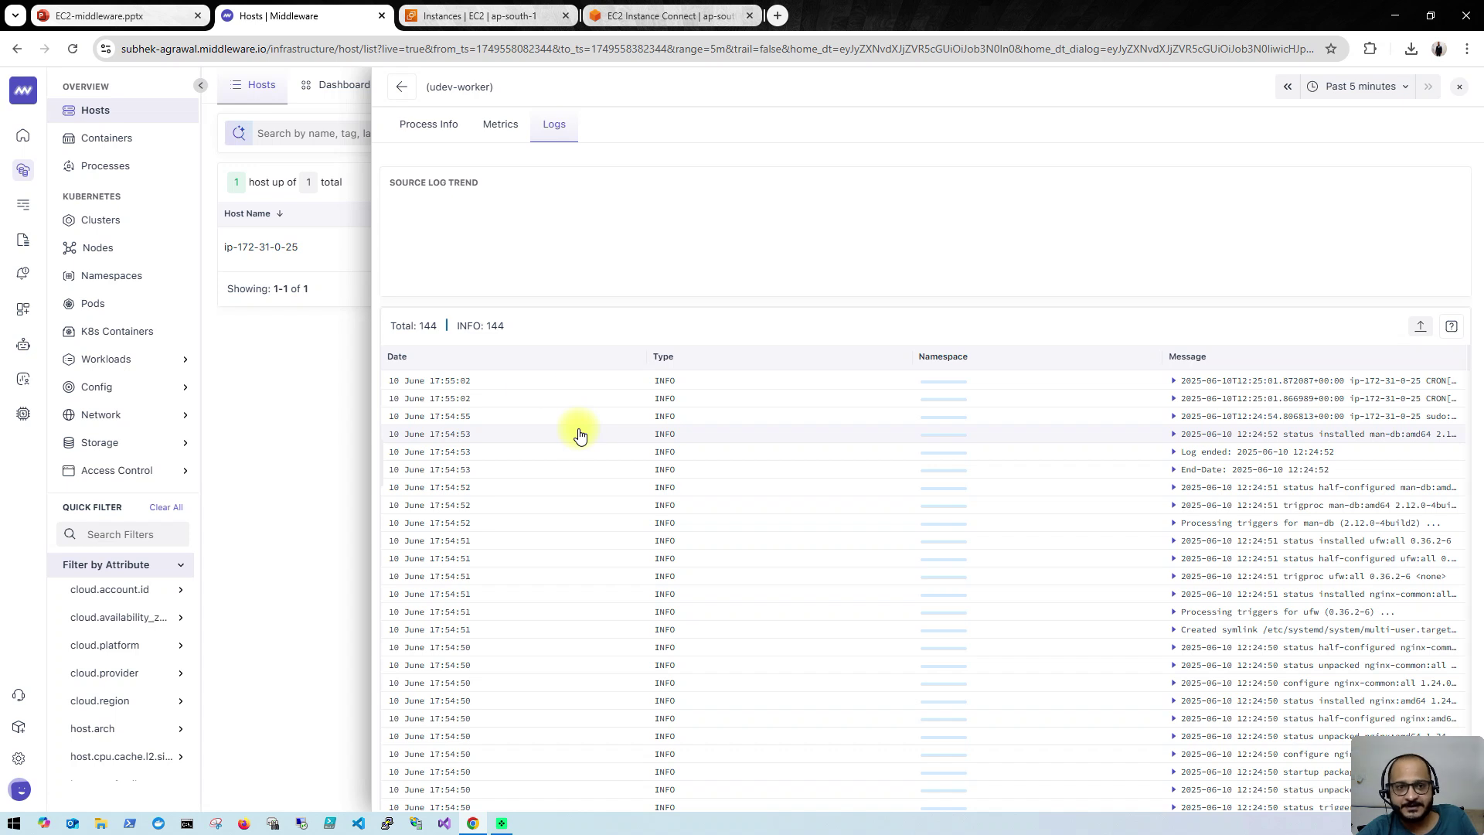
# Return to the host's Host Info overview, then go back to the demo-ec2 terminal.
pyautogui.click(402, 88)
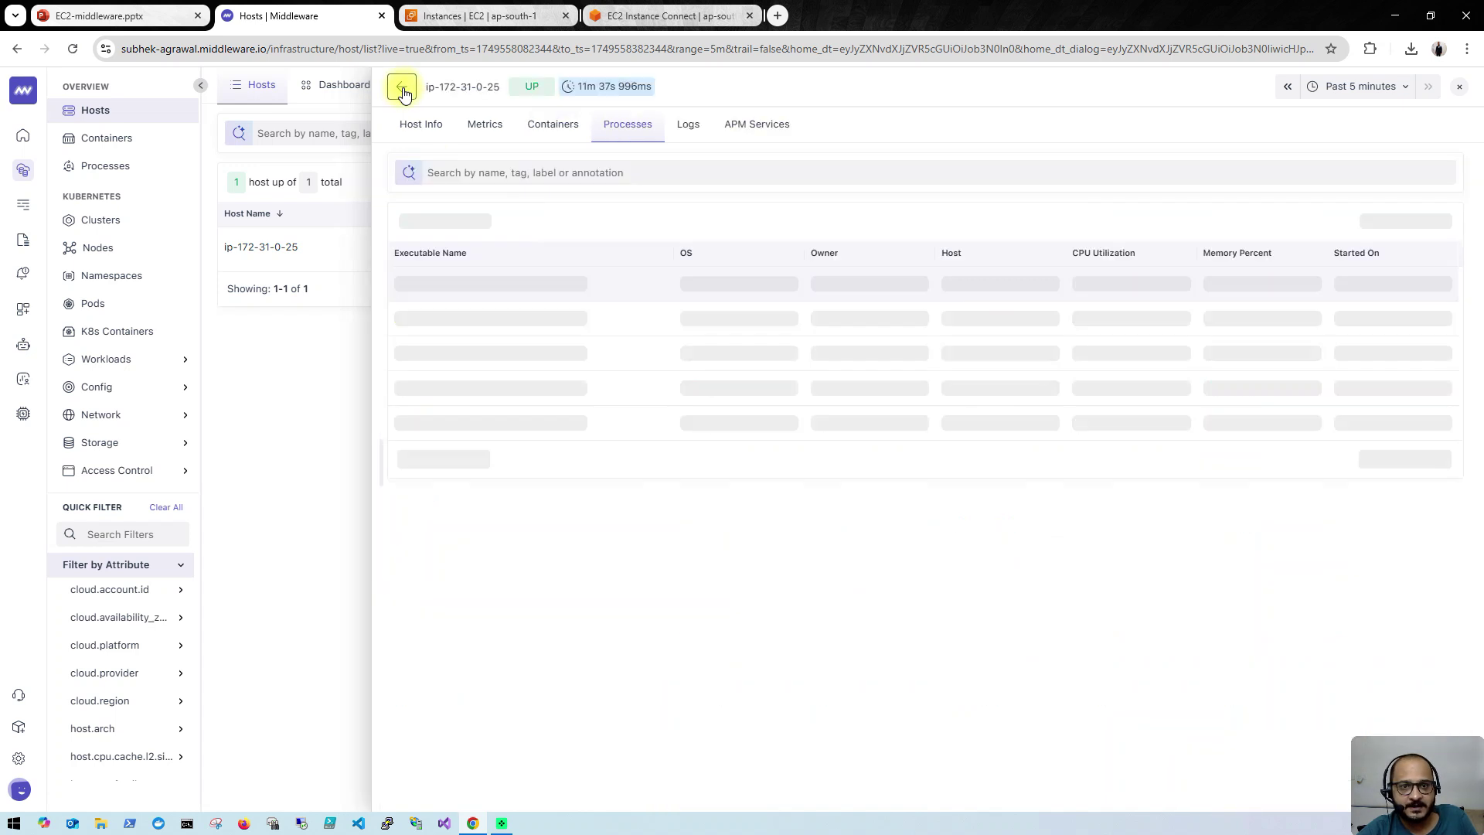
pyautogui.click(432, 130)
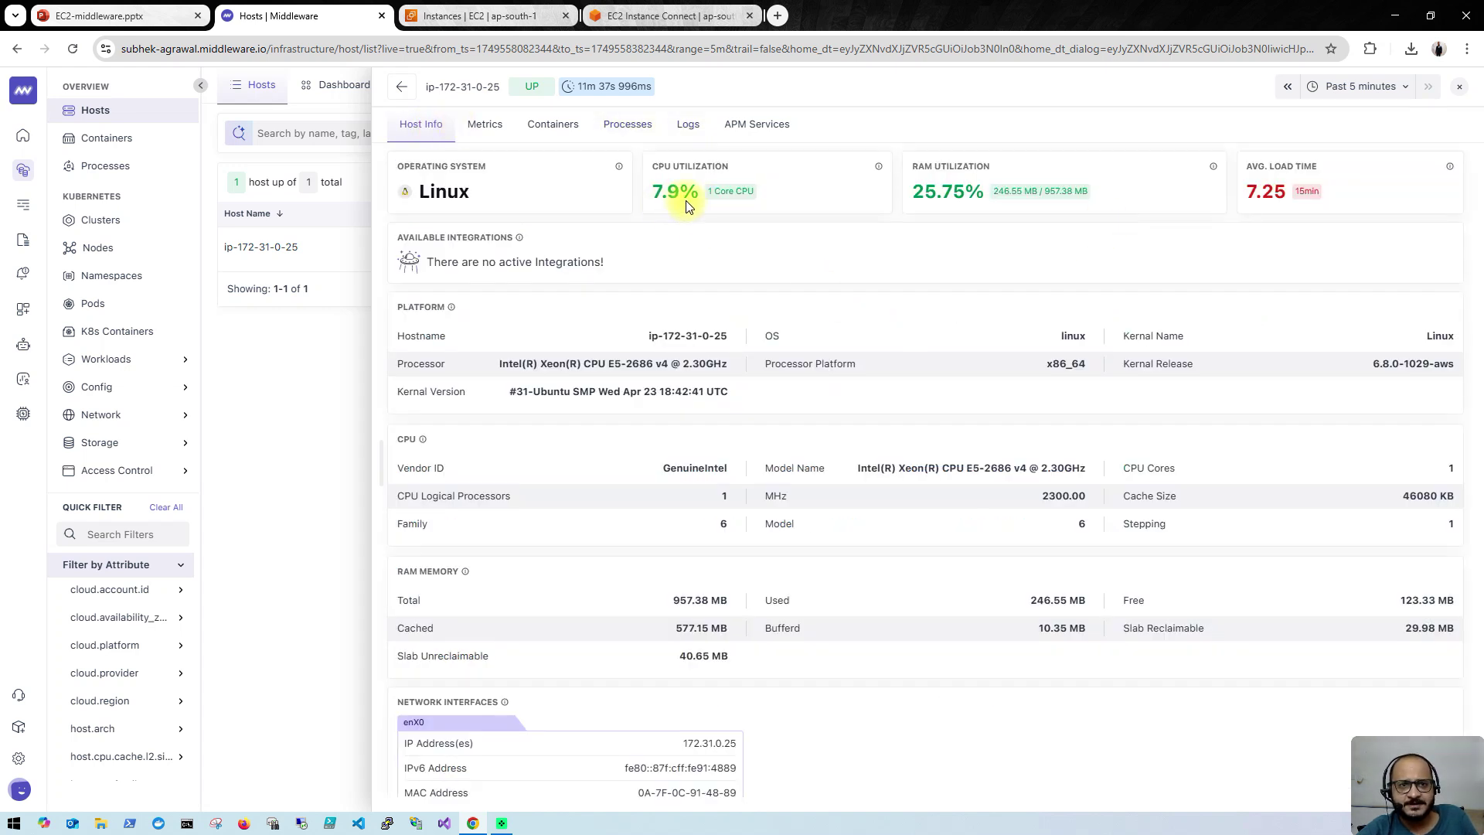
pyautogui.click(669, 16)
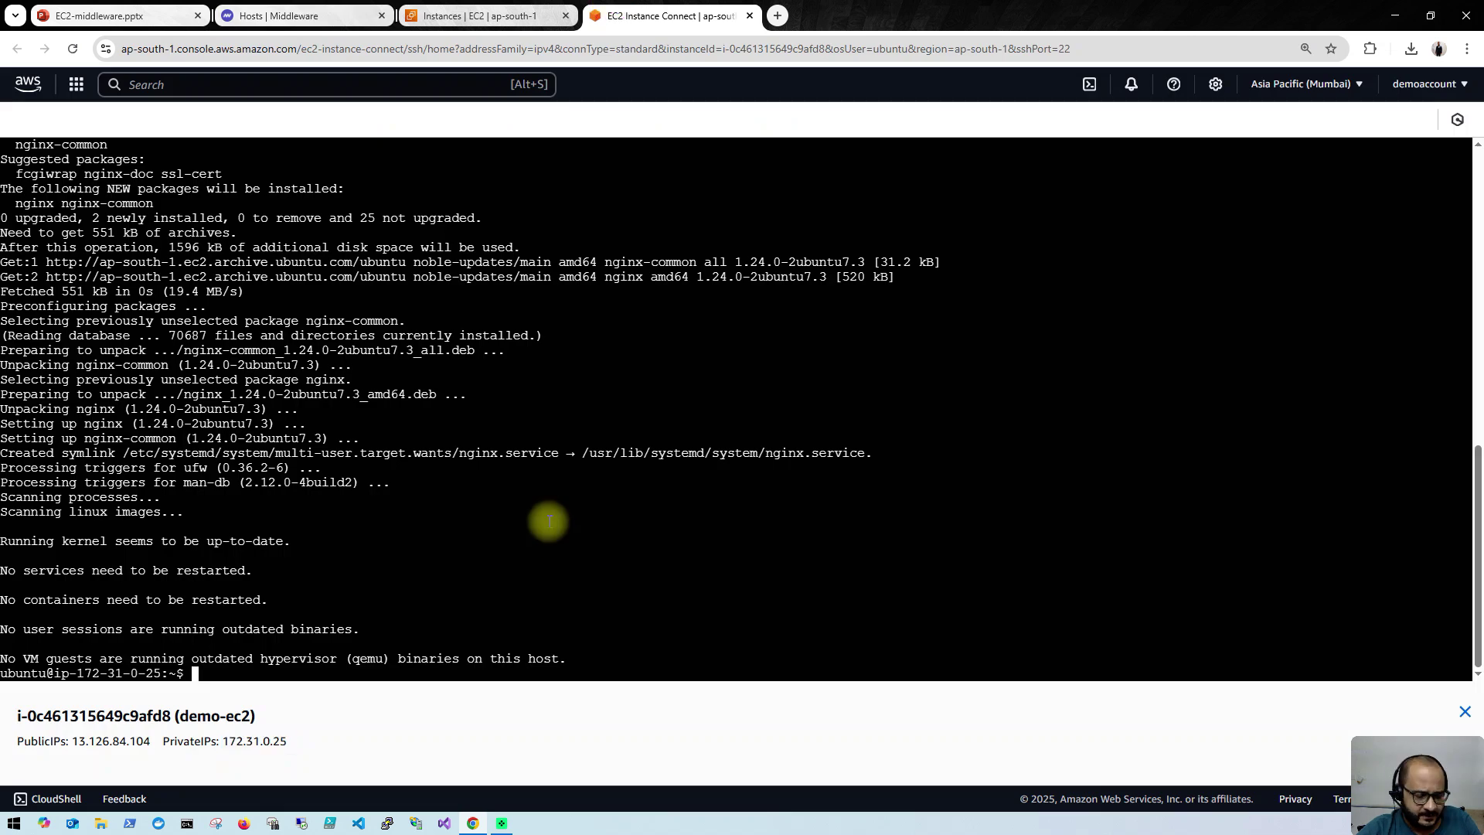
# Clear the terminal and install the stress package with sudo apt install stress.
pyautogui.write('clear')
pyautogui.press('Return')
pyautogui.write('sudo install')
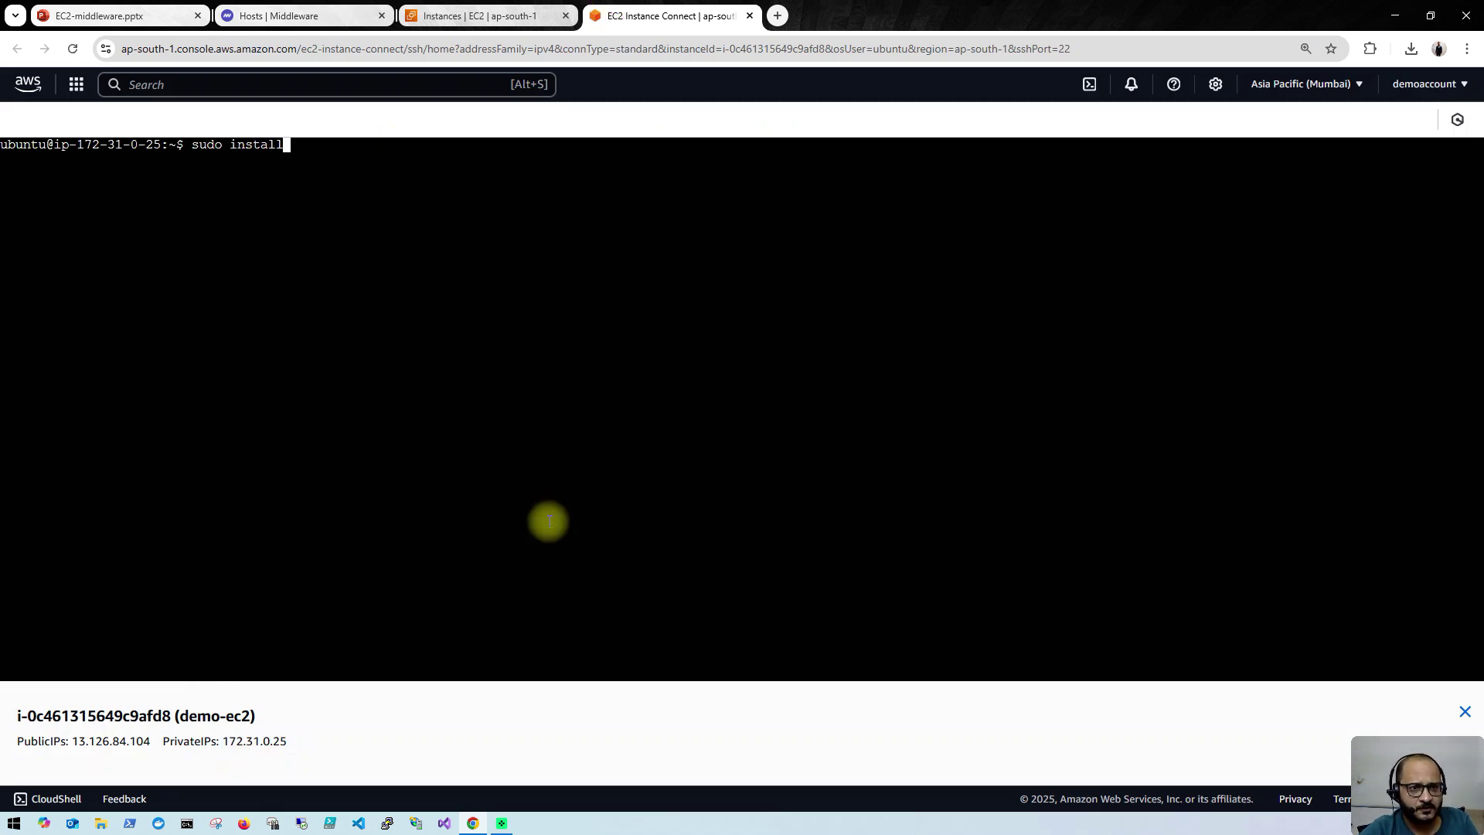
pyautogui.press('BackSpace')
pyautogui.press('BackSpace')
pyautogui.press('BackSpace')
pyautogui.press('BackSpace')
pyautogui.press('BackSpace')
pyautogui.press('BackSpace')
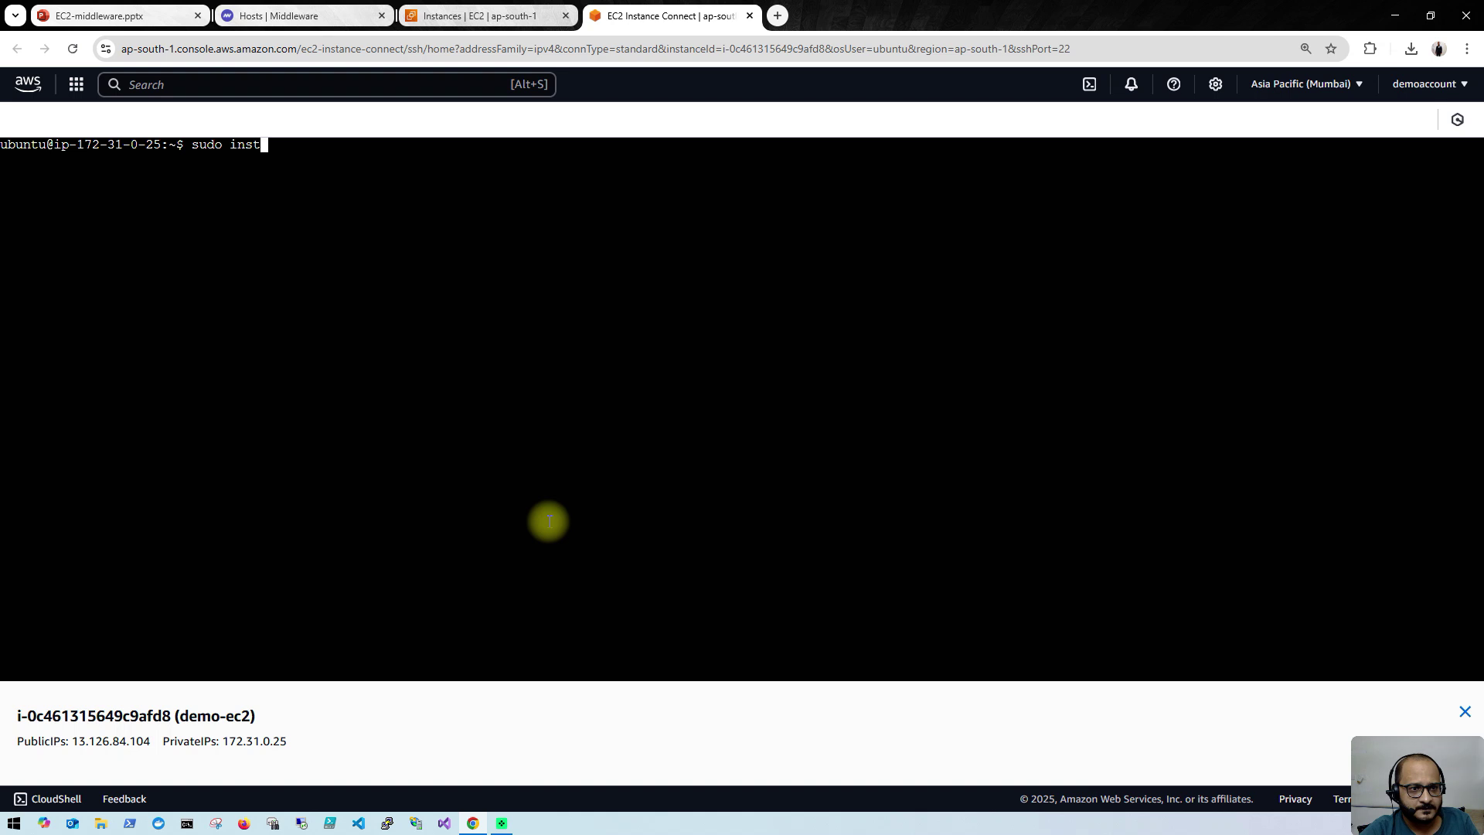
pyautogui.write('apt install stress')
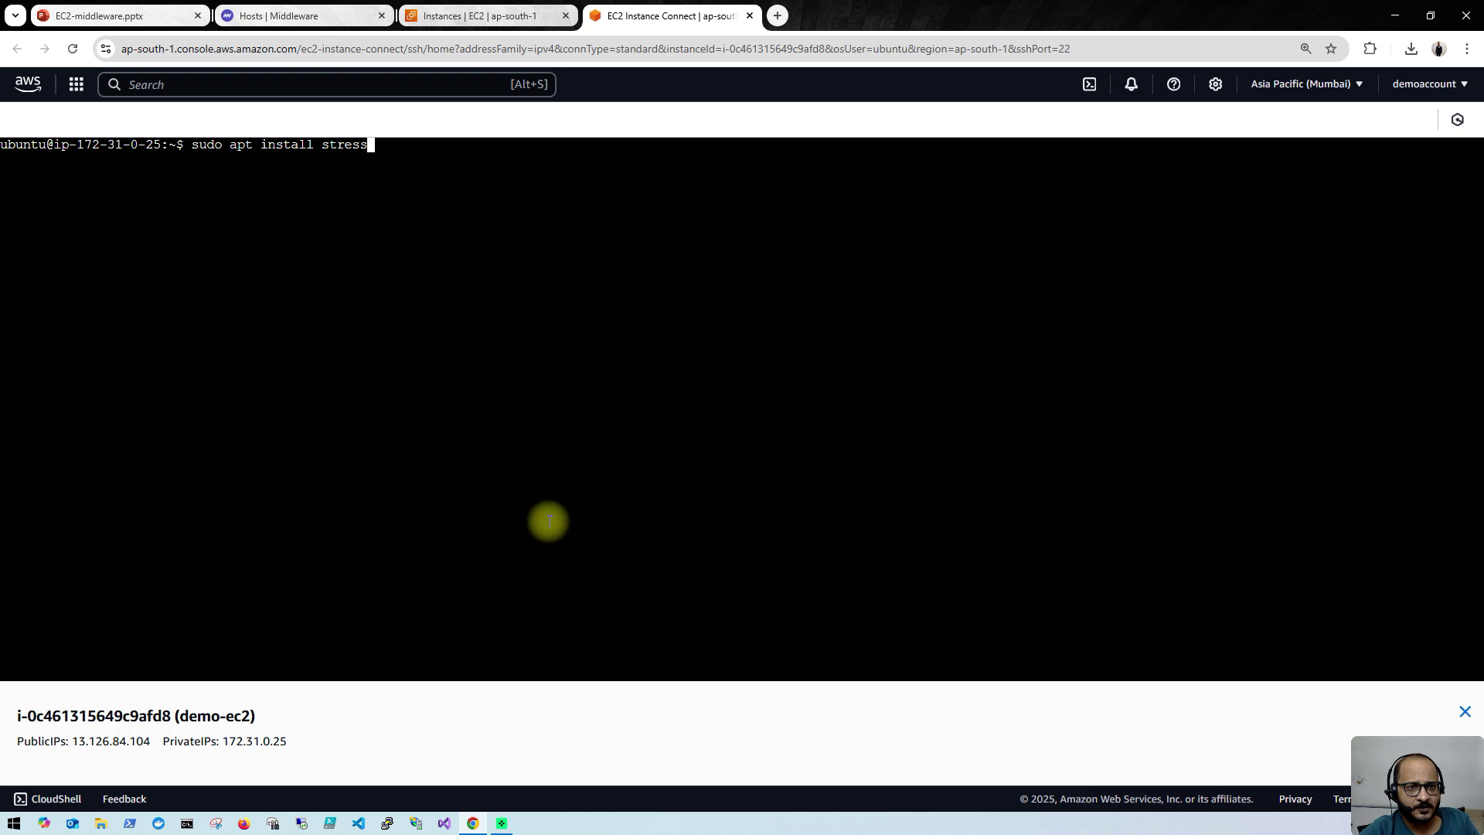
pyautogui.press('Return')
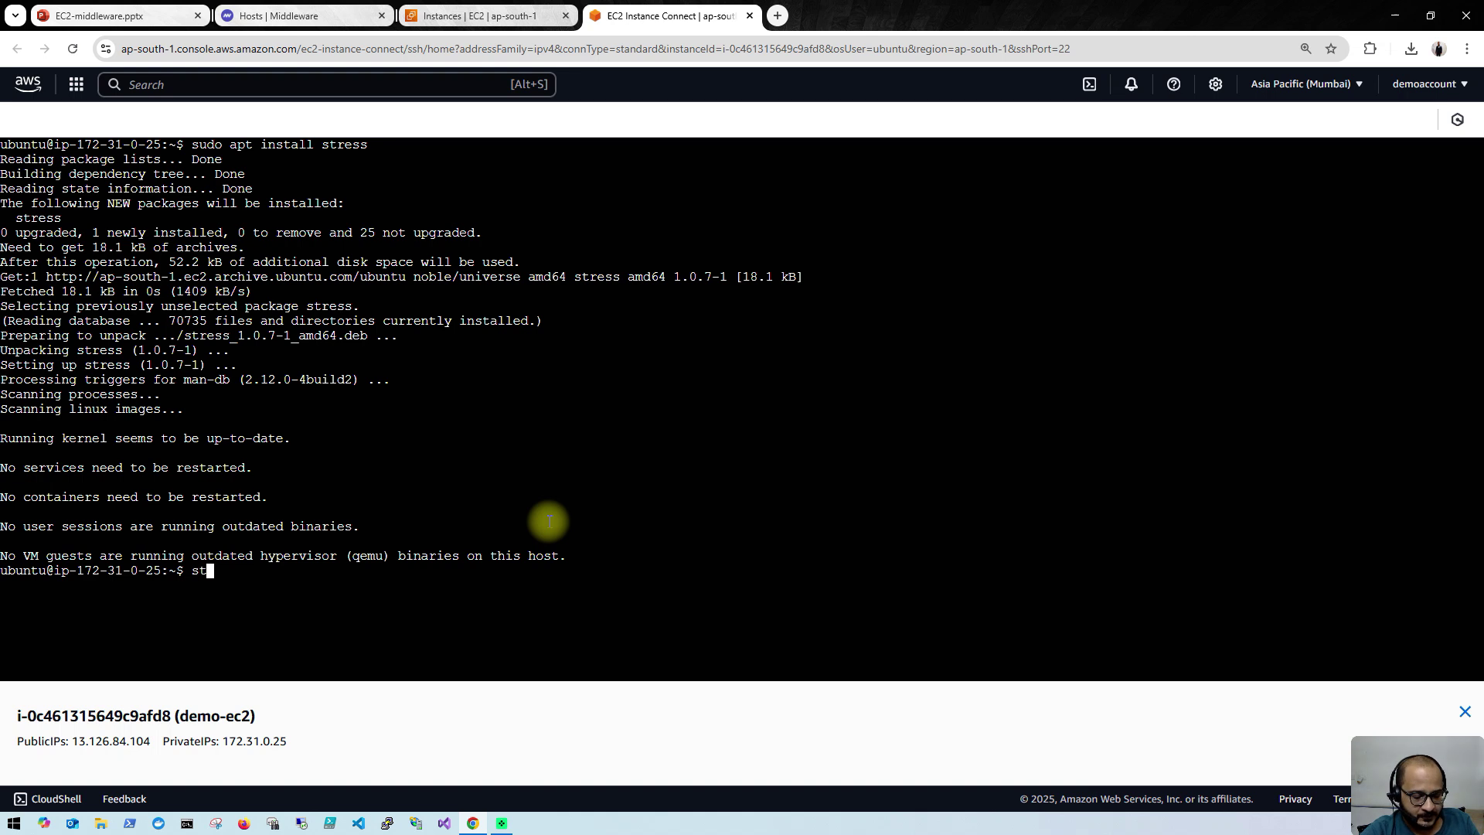
# Start a four-worker CPU load with stress --cpu 4.
pyautogui.write('stress')
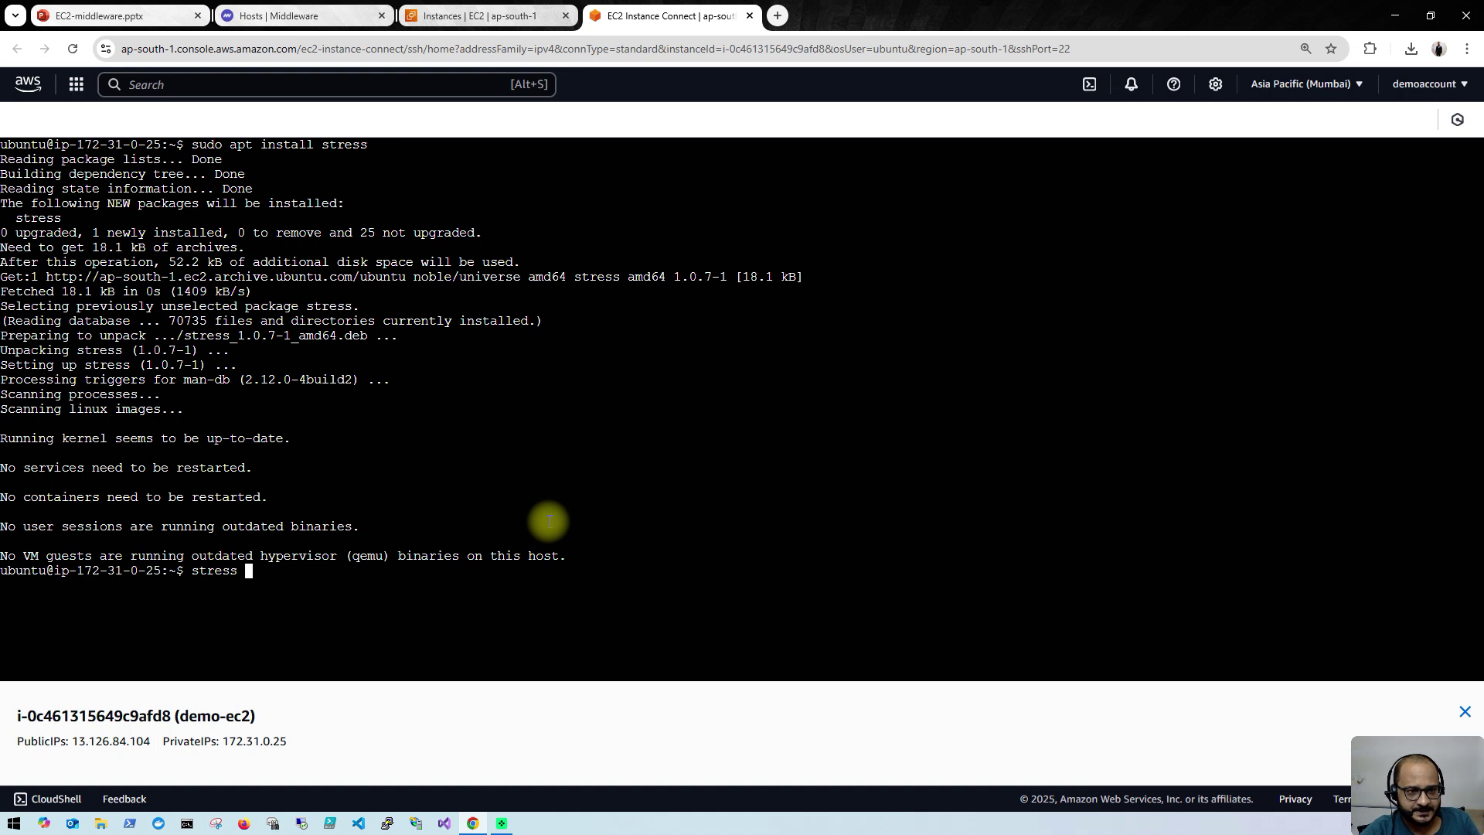
pyautogui.write(' --cpu ')
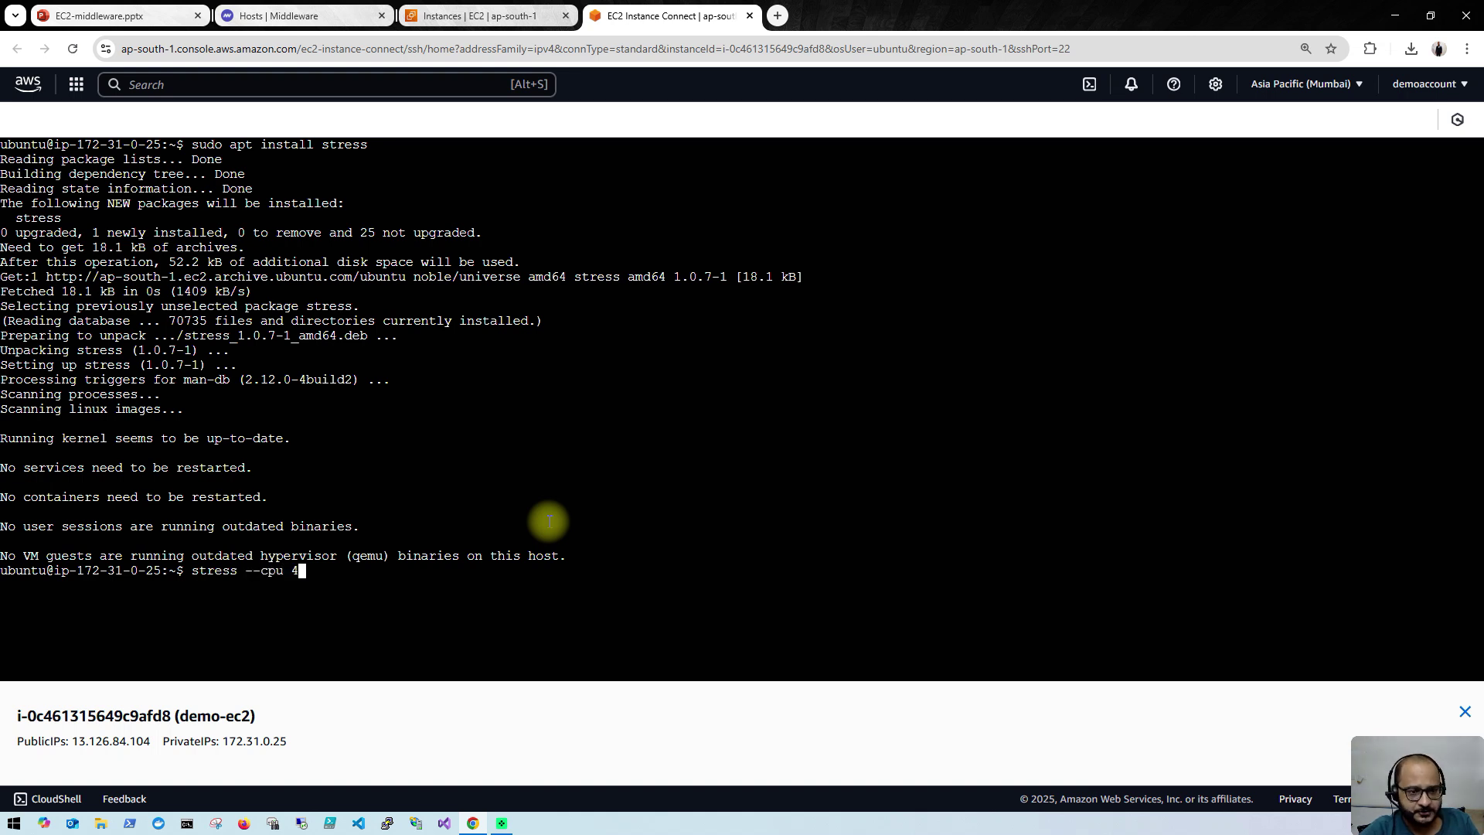
pyautogui.write('4')
pyautogui.press('Return')
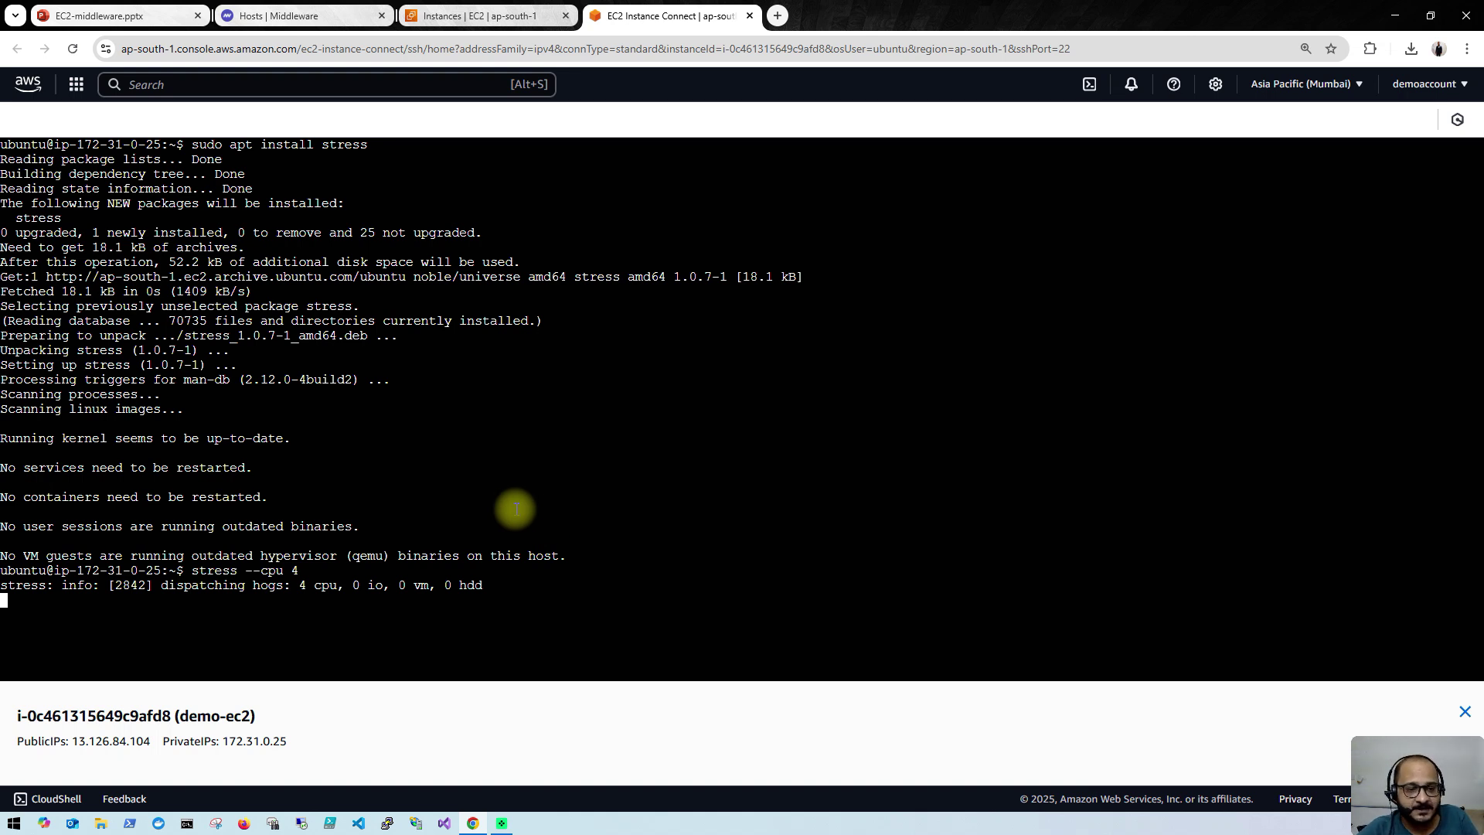
pyautogui.click(482, 23)
# Open the ip-172-31-0-25 host's details from the Middleware Hosts list.
pyautogui.click(279, 18)
pyautogui.moveTo(279, 18); pyautogui.dragTo(456, 17)
pyautogui.click(1454, 87)
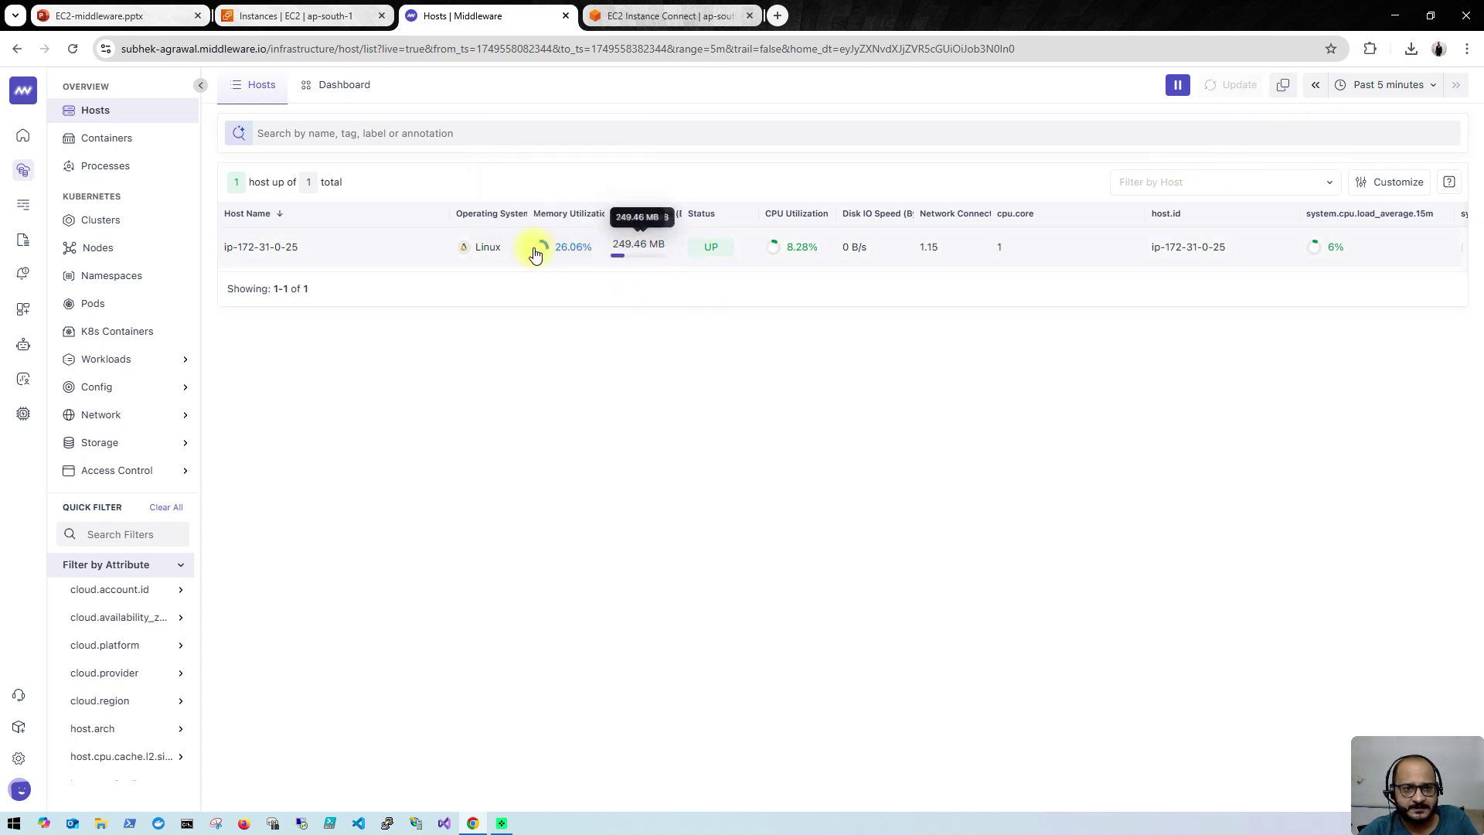
pyautogui.click(398, 243)
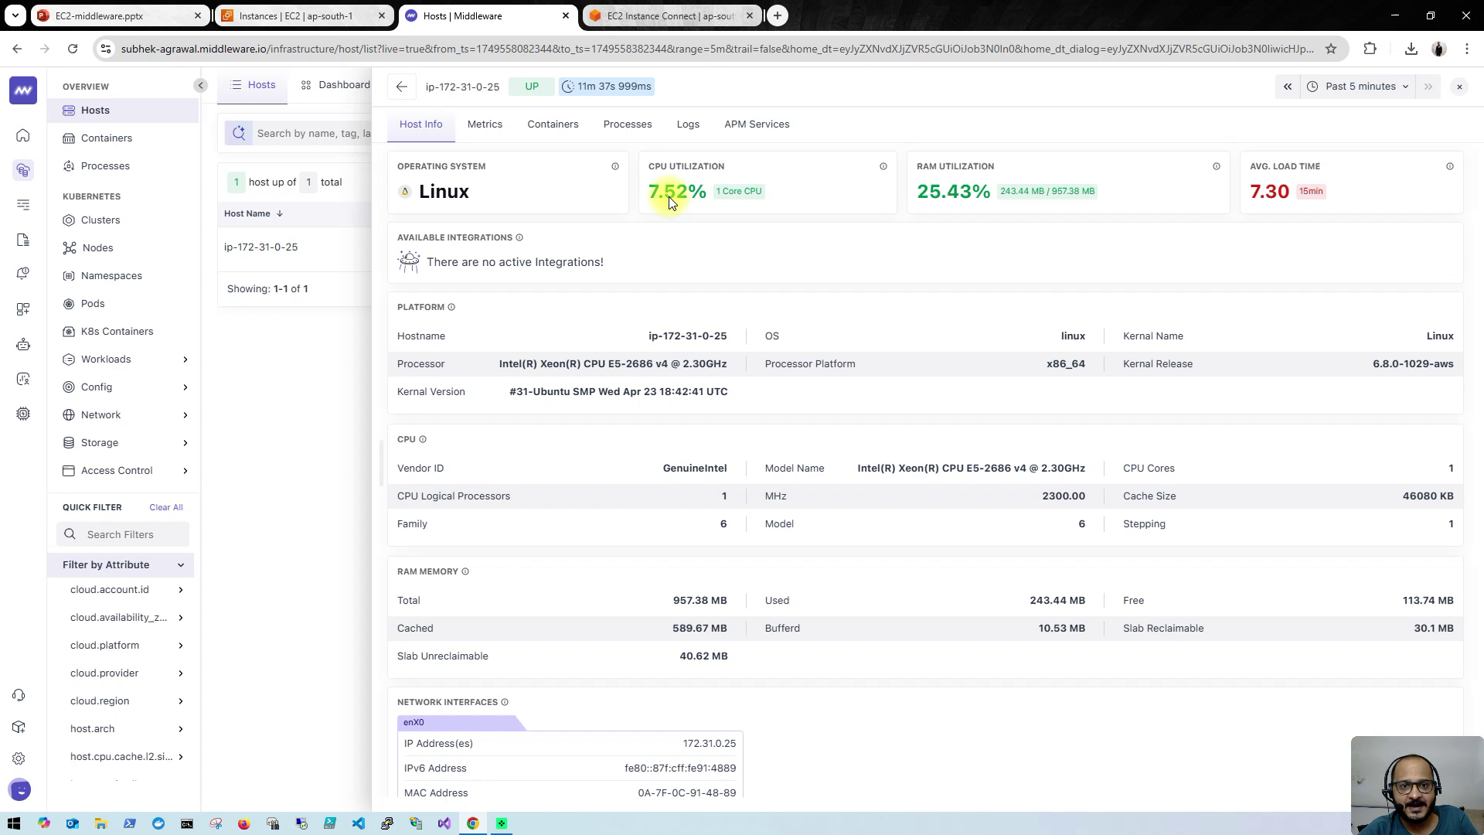
# Compare with the stress terminal, toggle Live Mode off and on, and reopen the host.
pyautogui.click(618, 16)
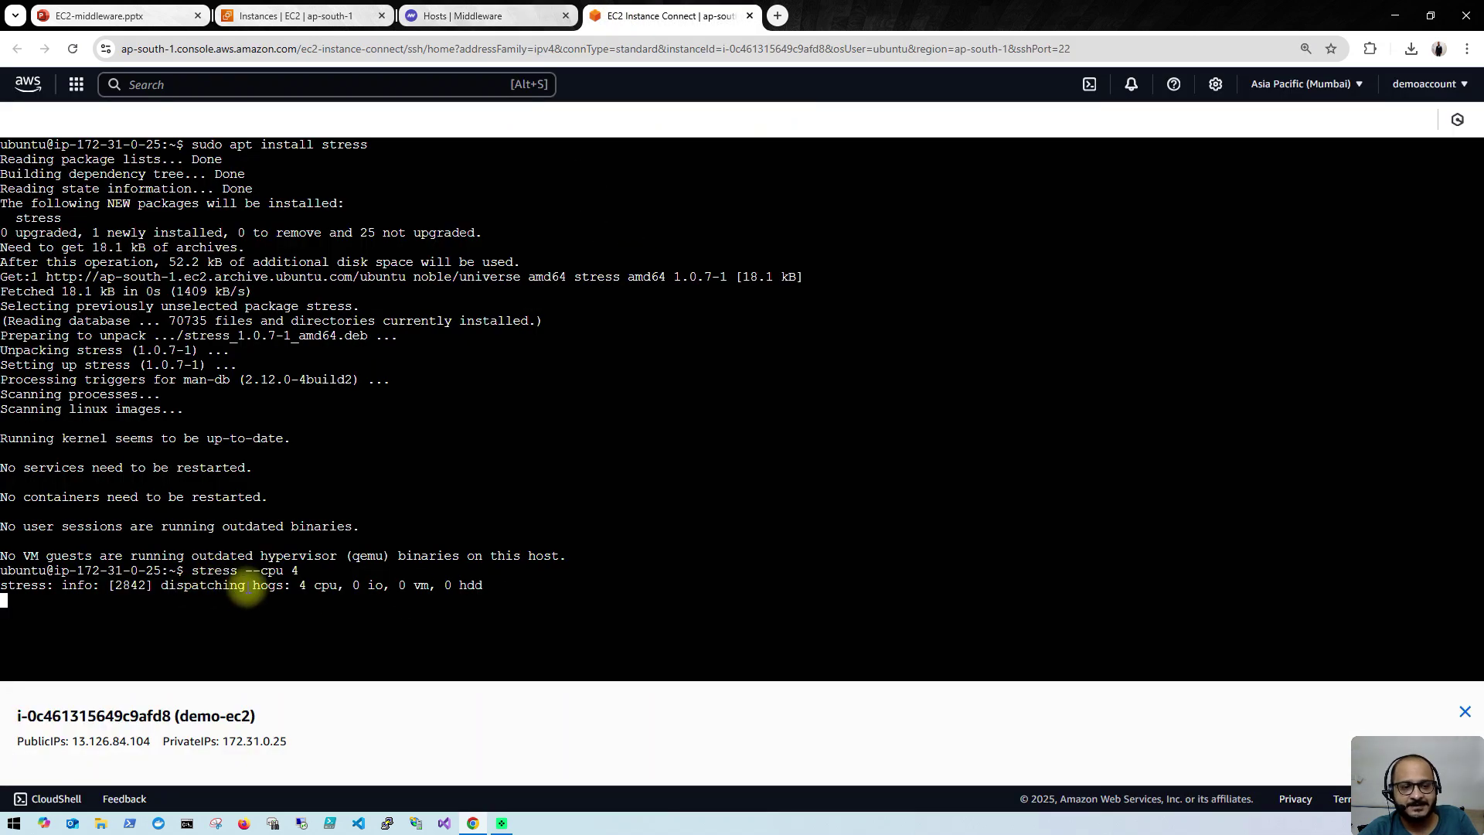
pyautogui.click(433, 16)
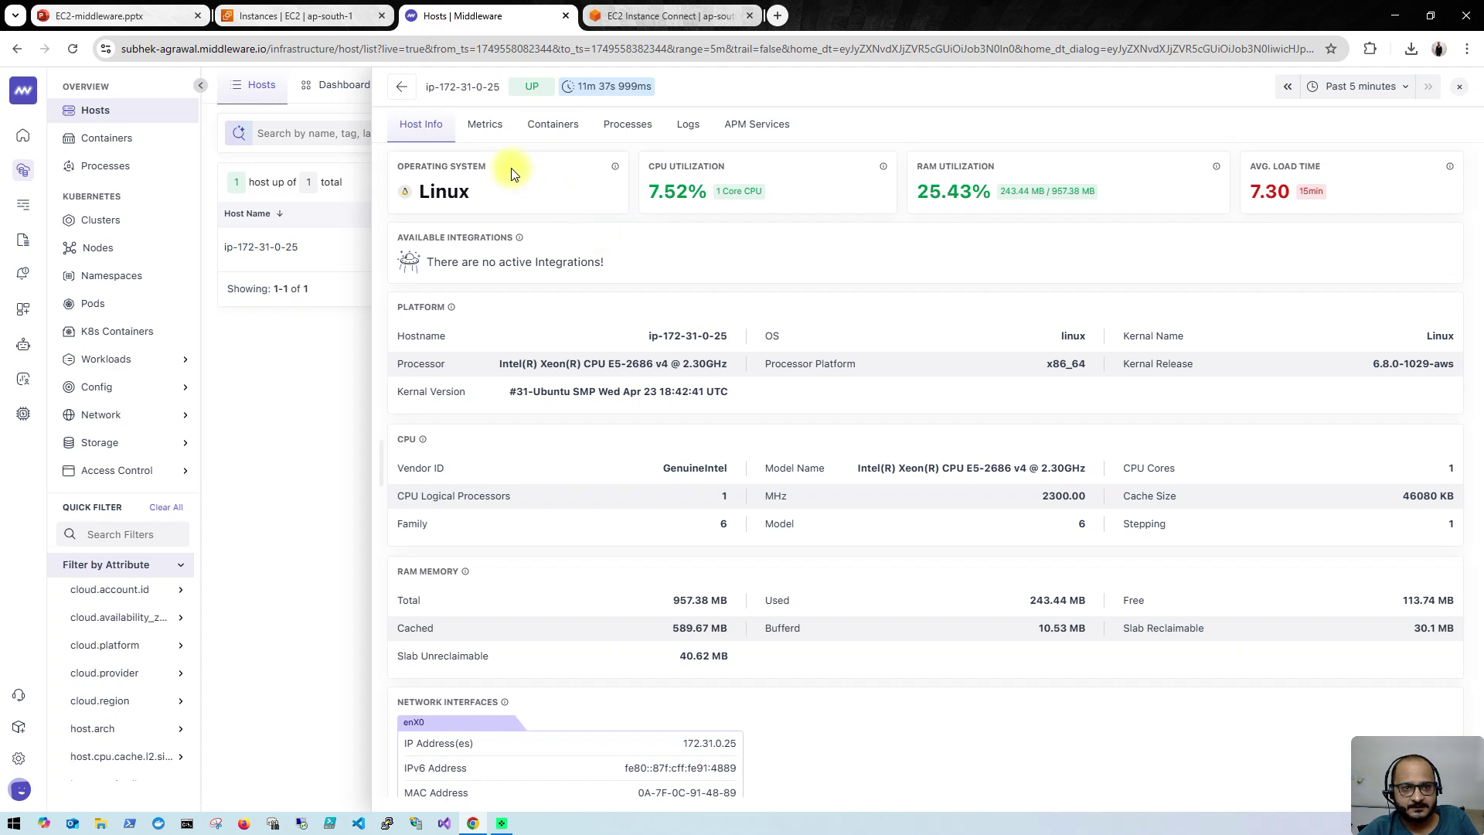
pyautogui.click(1459, 86)
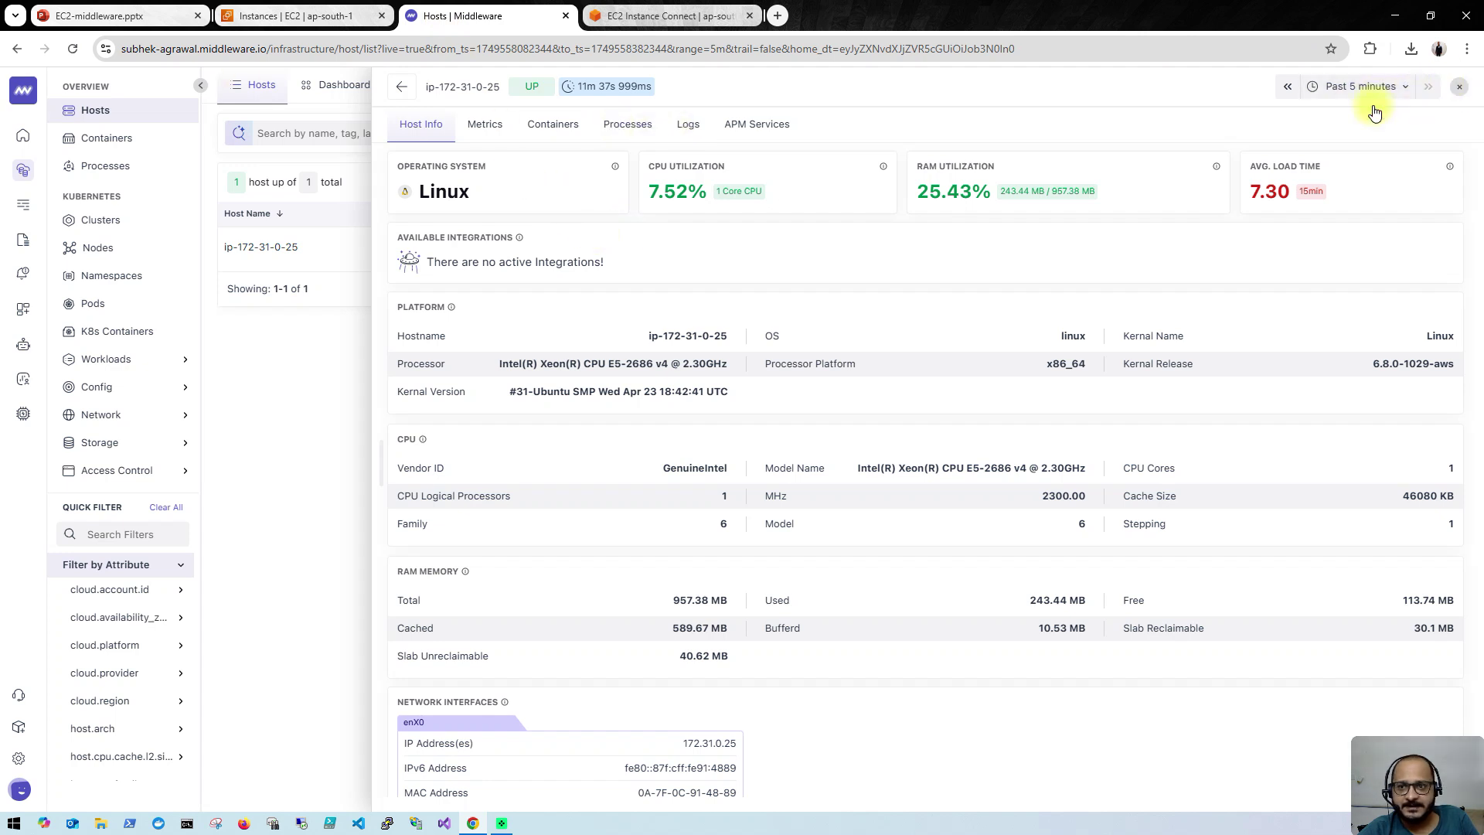
pyautogui.click(1187, 92)
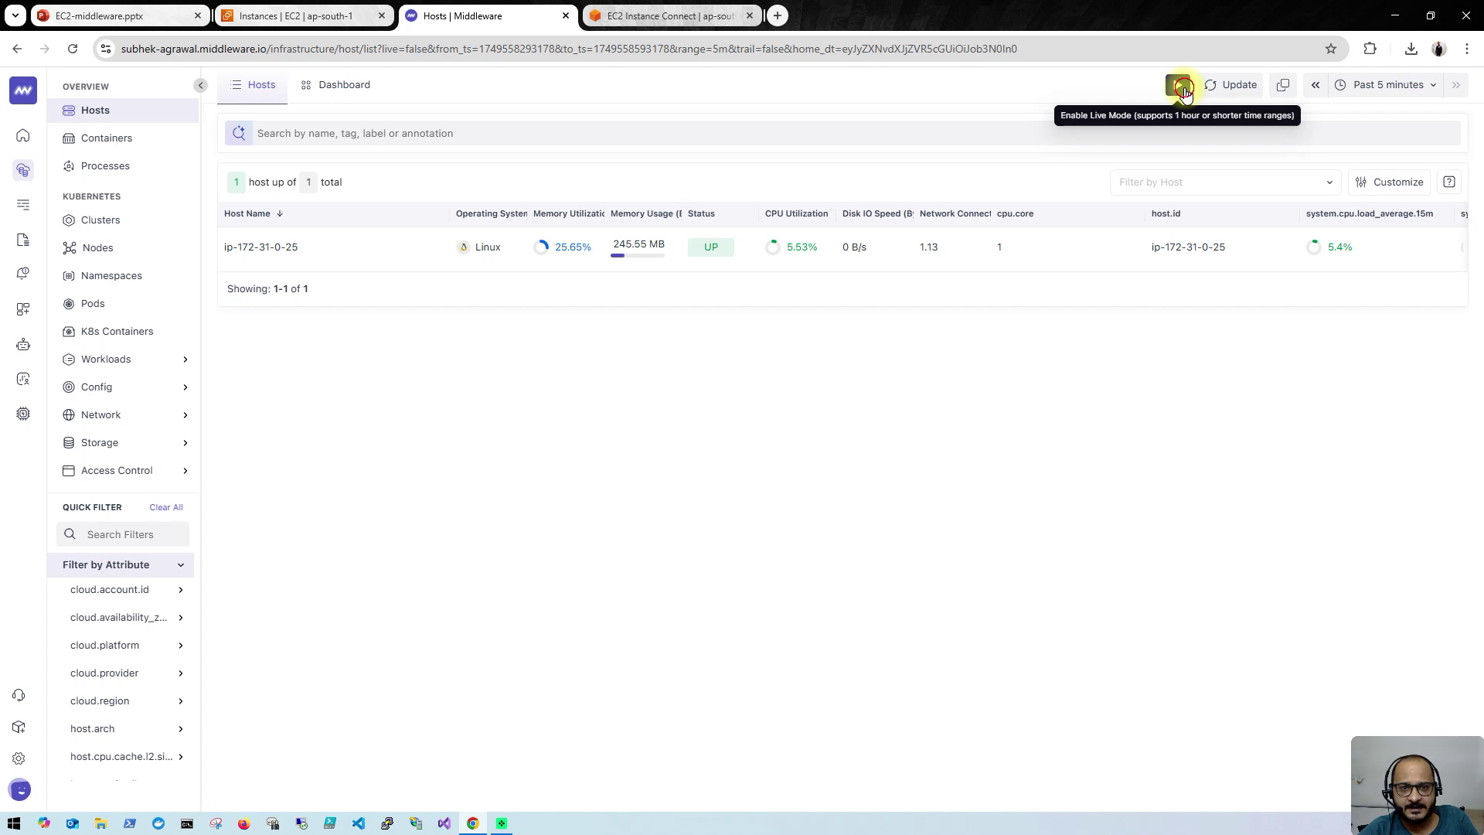
pyautogui.click(1179, 86)
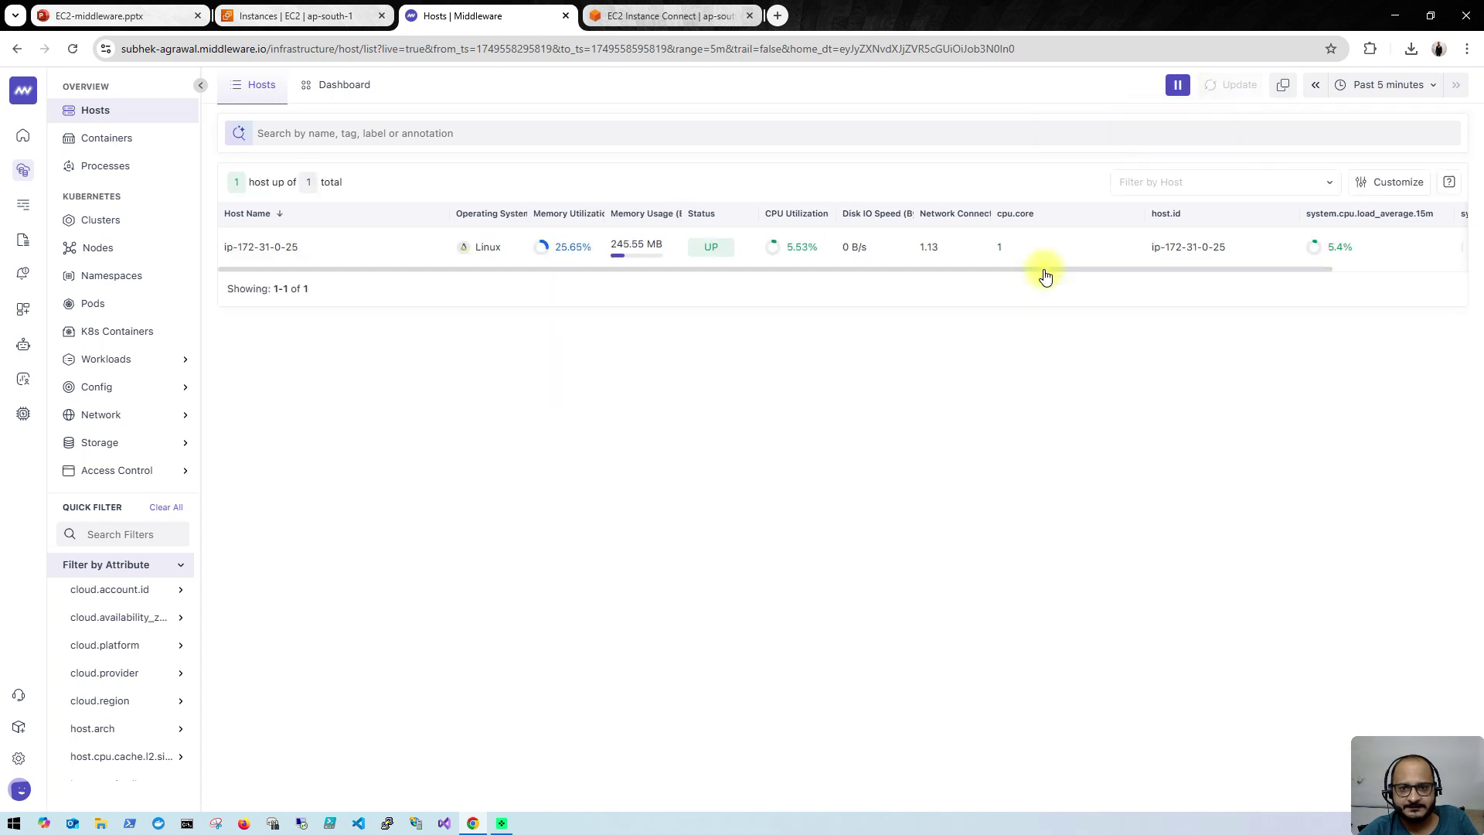
pyautogui.click(342, 251)
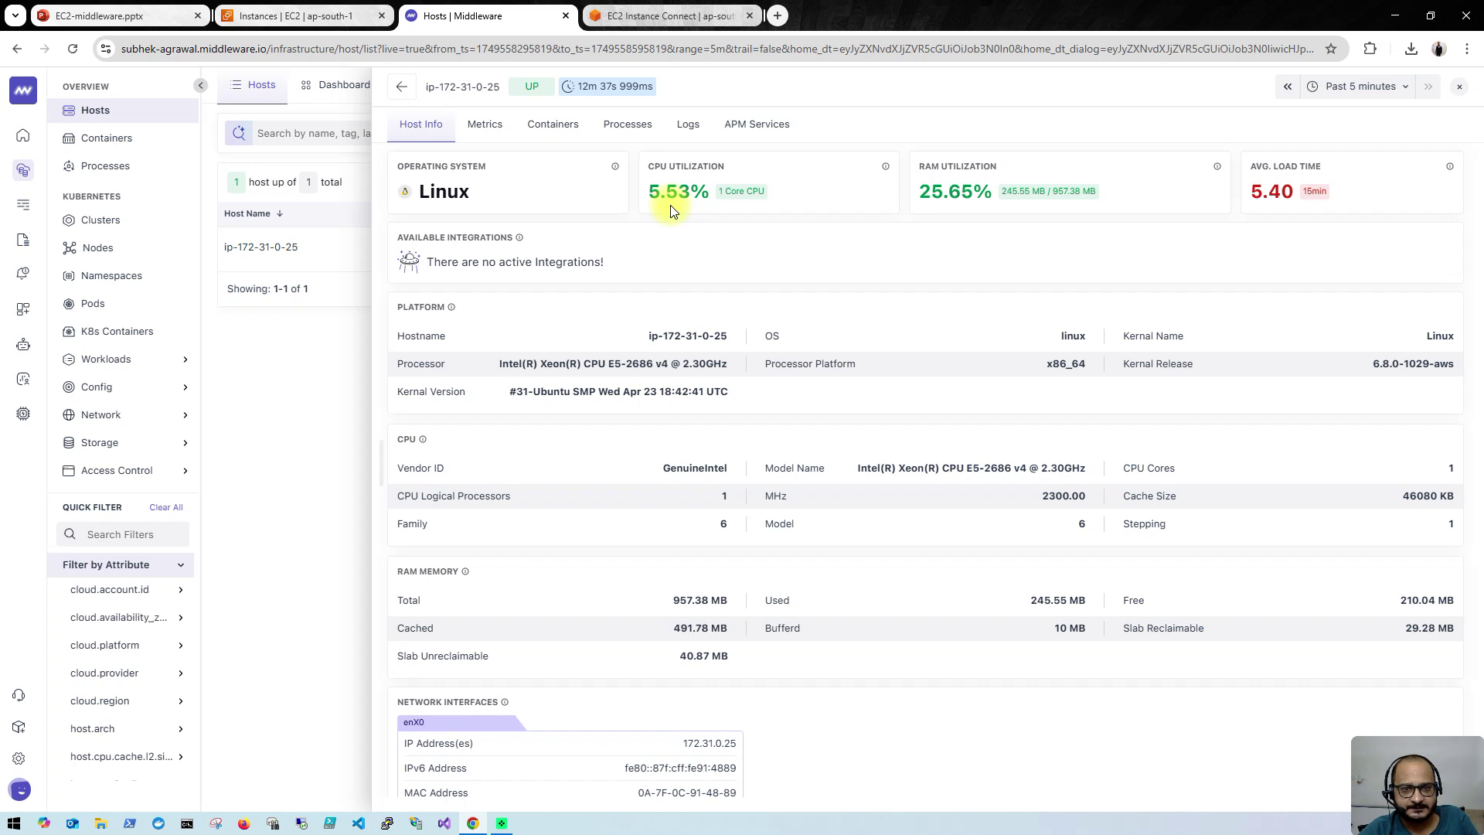
# Reload the page to refresh the host figures and check the time range choices.
pyautogui.click(75, 50)
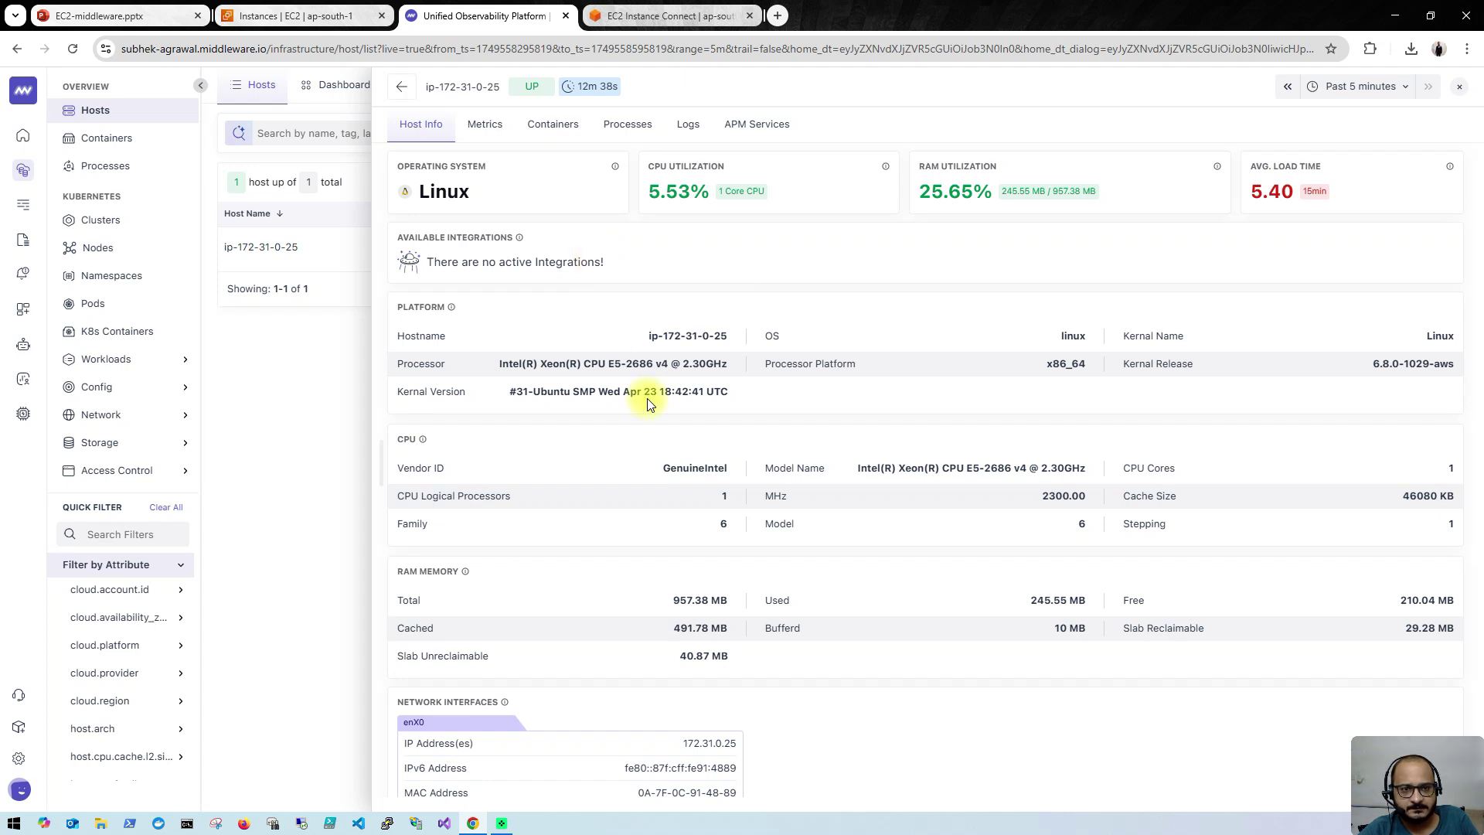
pyautogui.click(1412, 89)
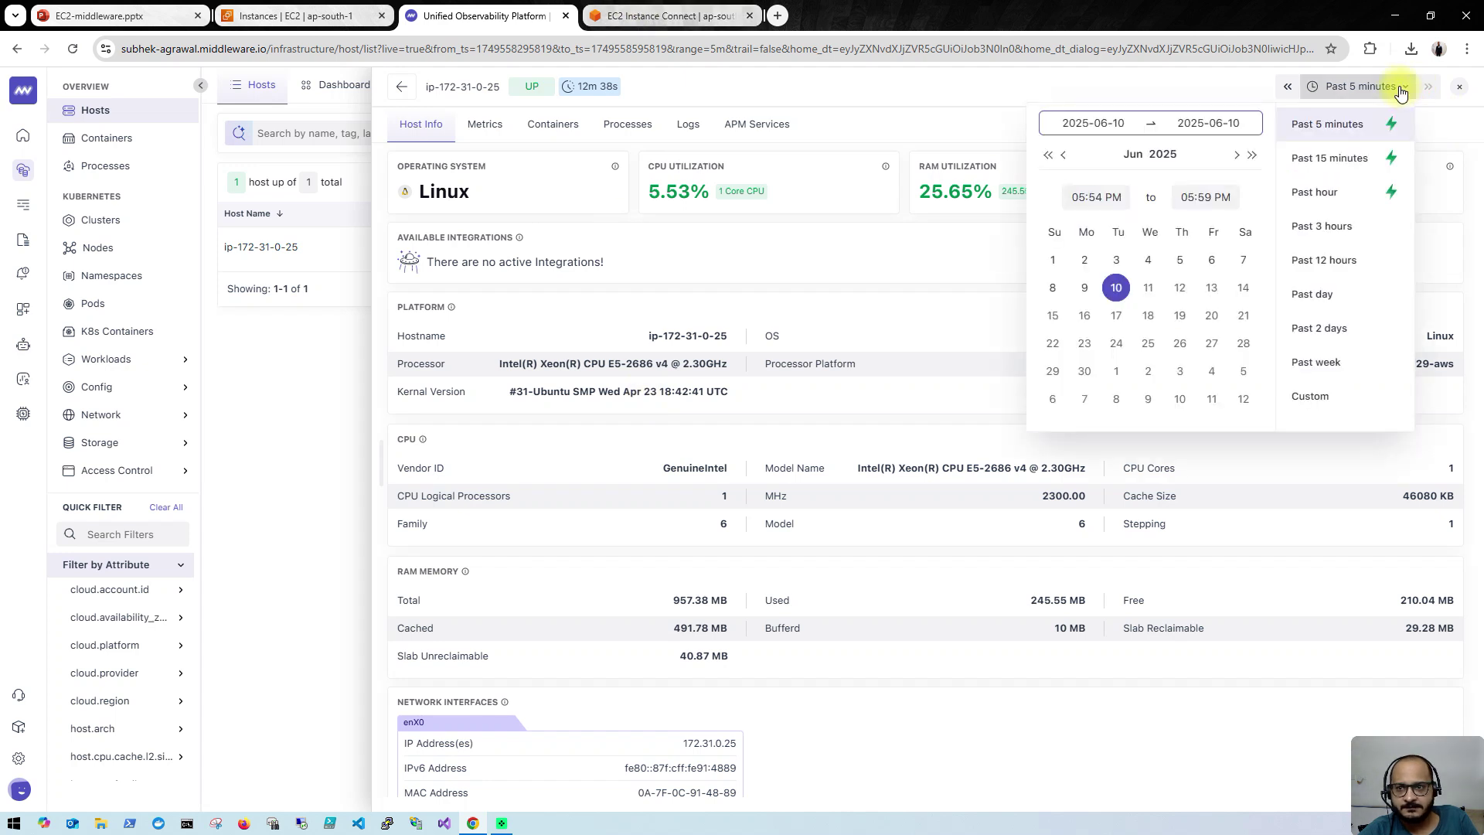
pyautogui.click(1401, 89)
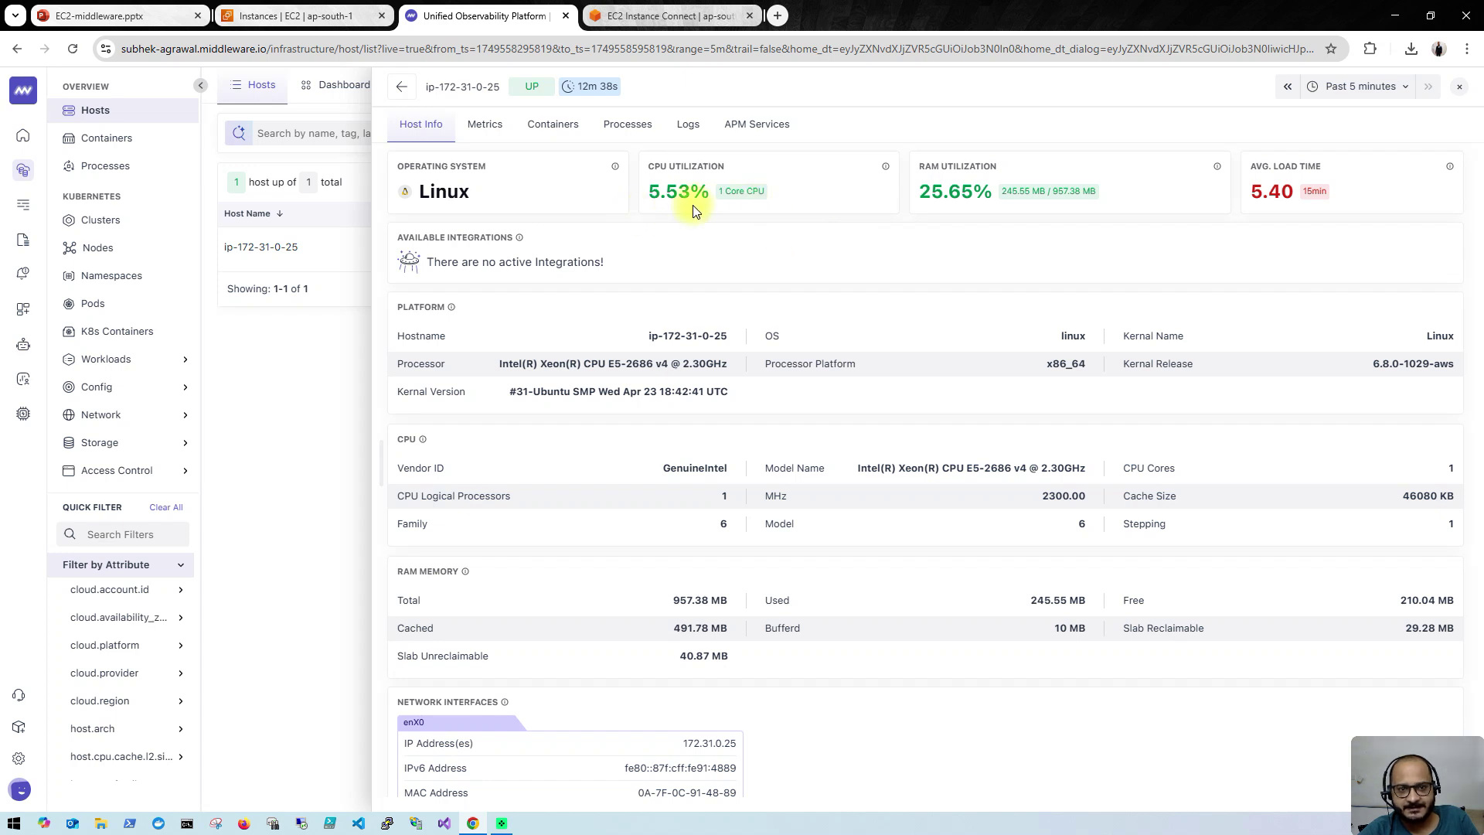
pyautogui.click(659, 17)
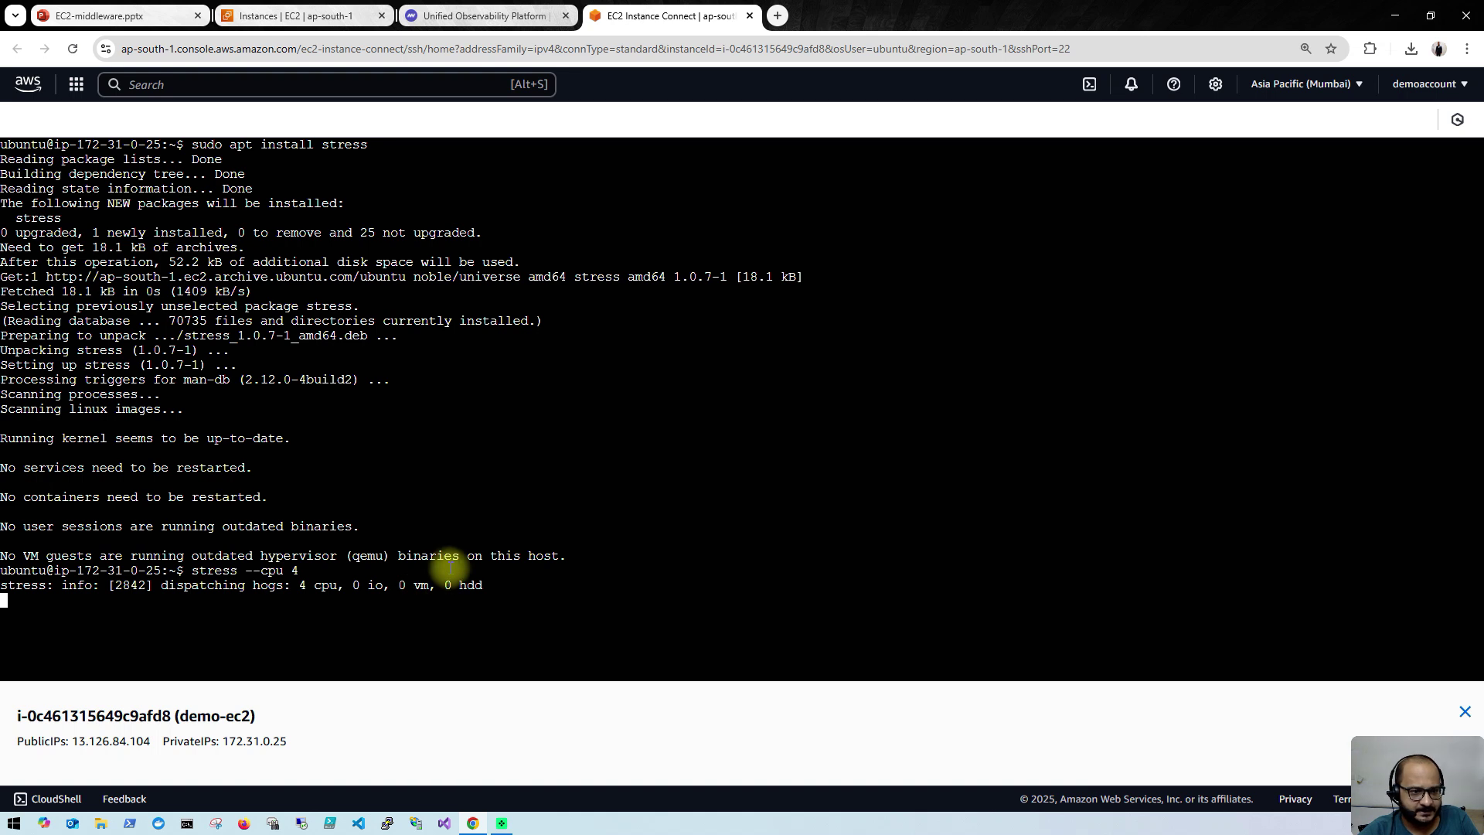
pyautogui.click(487, 15)
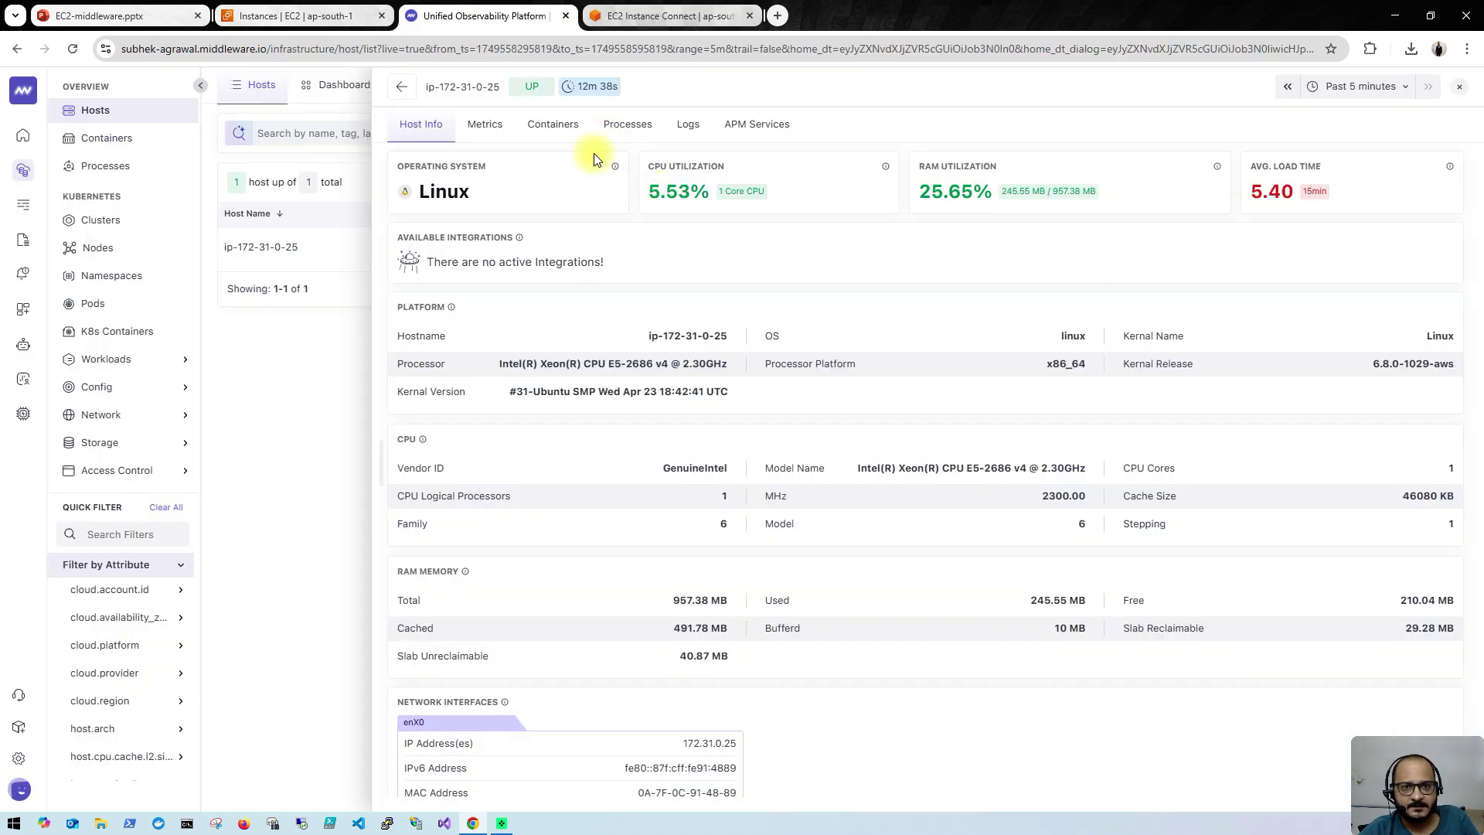
# Review the host's Containers and Metrics tabs, then close the host panel.
pyautogui.click(550, 125)
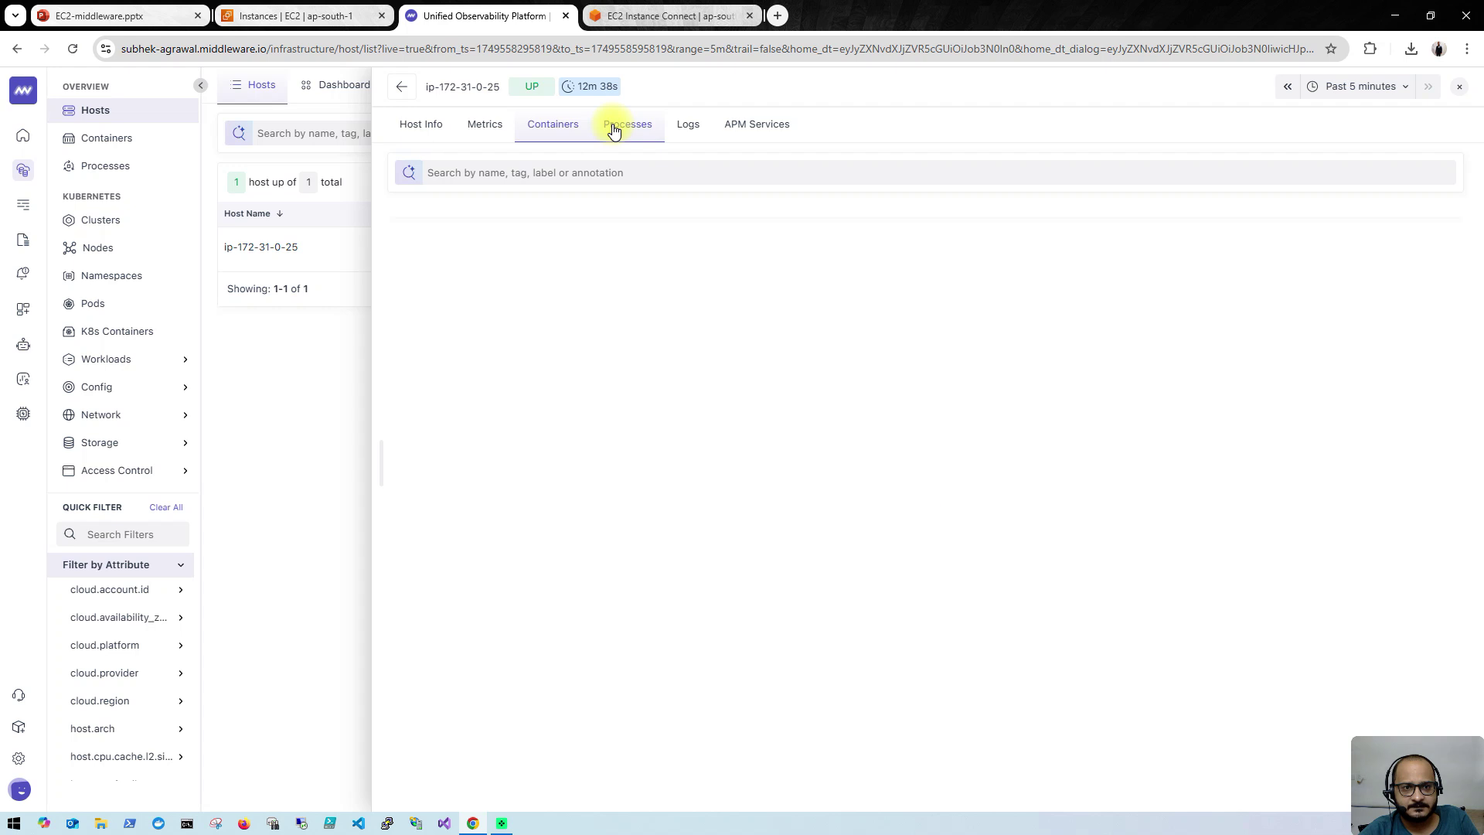
pyautogui.click(493, 130)
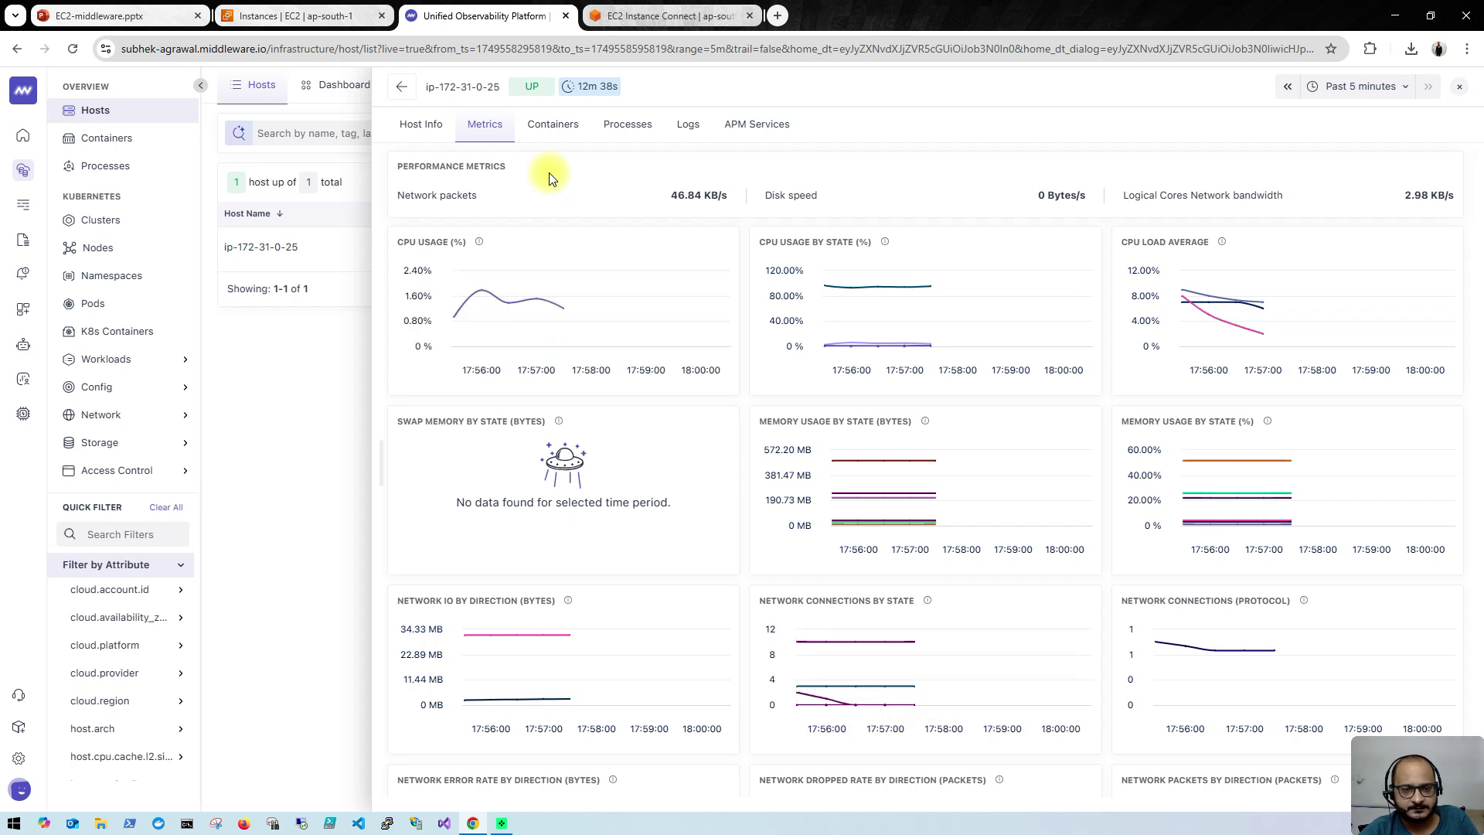
pyautogui.click(424, 126)
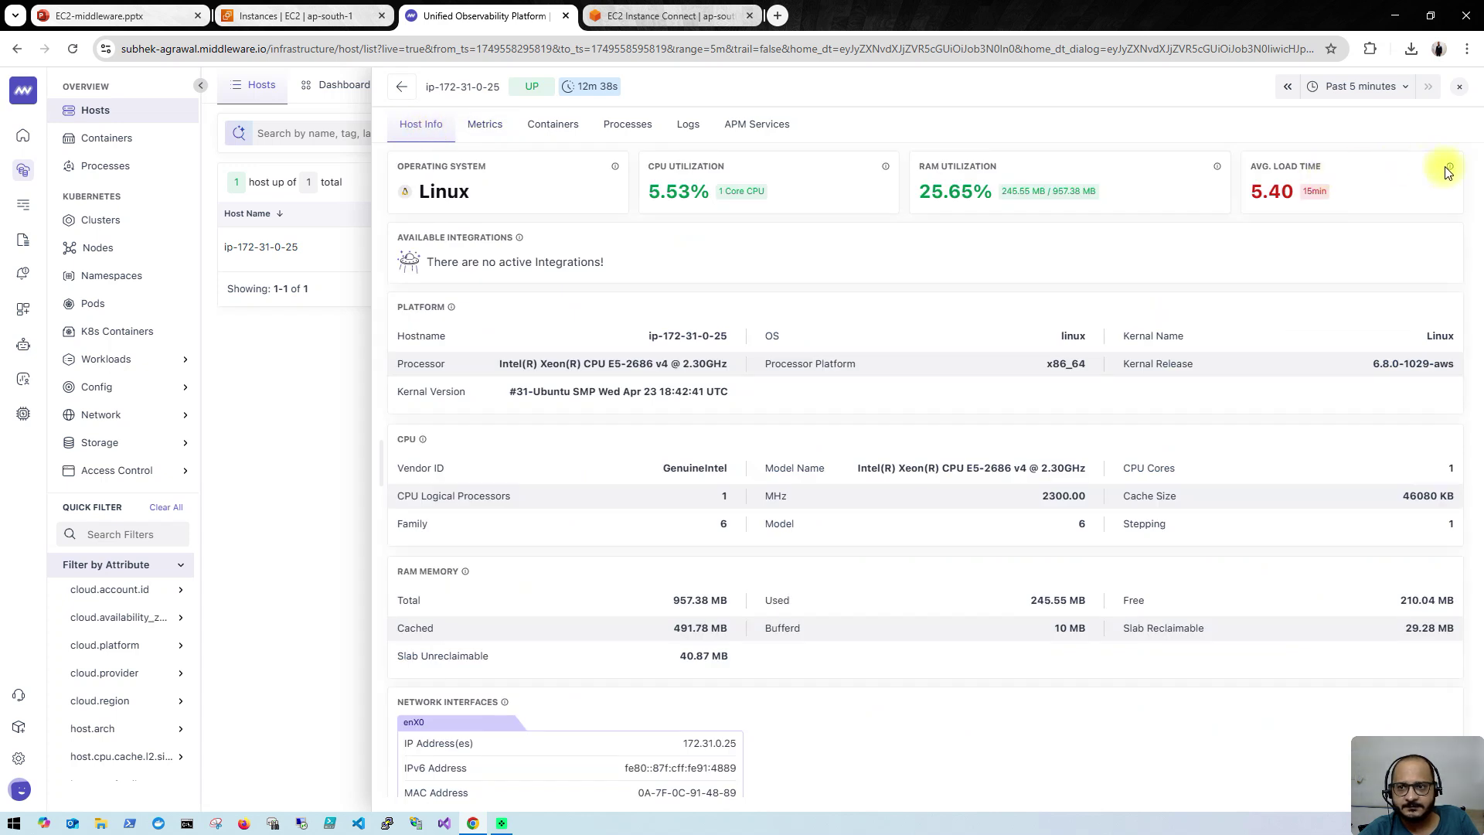
pyautogui.click(1459, 86)
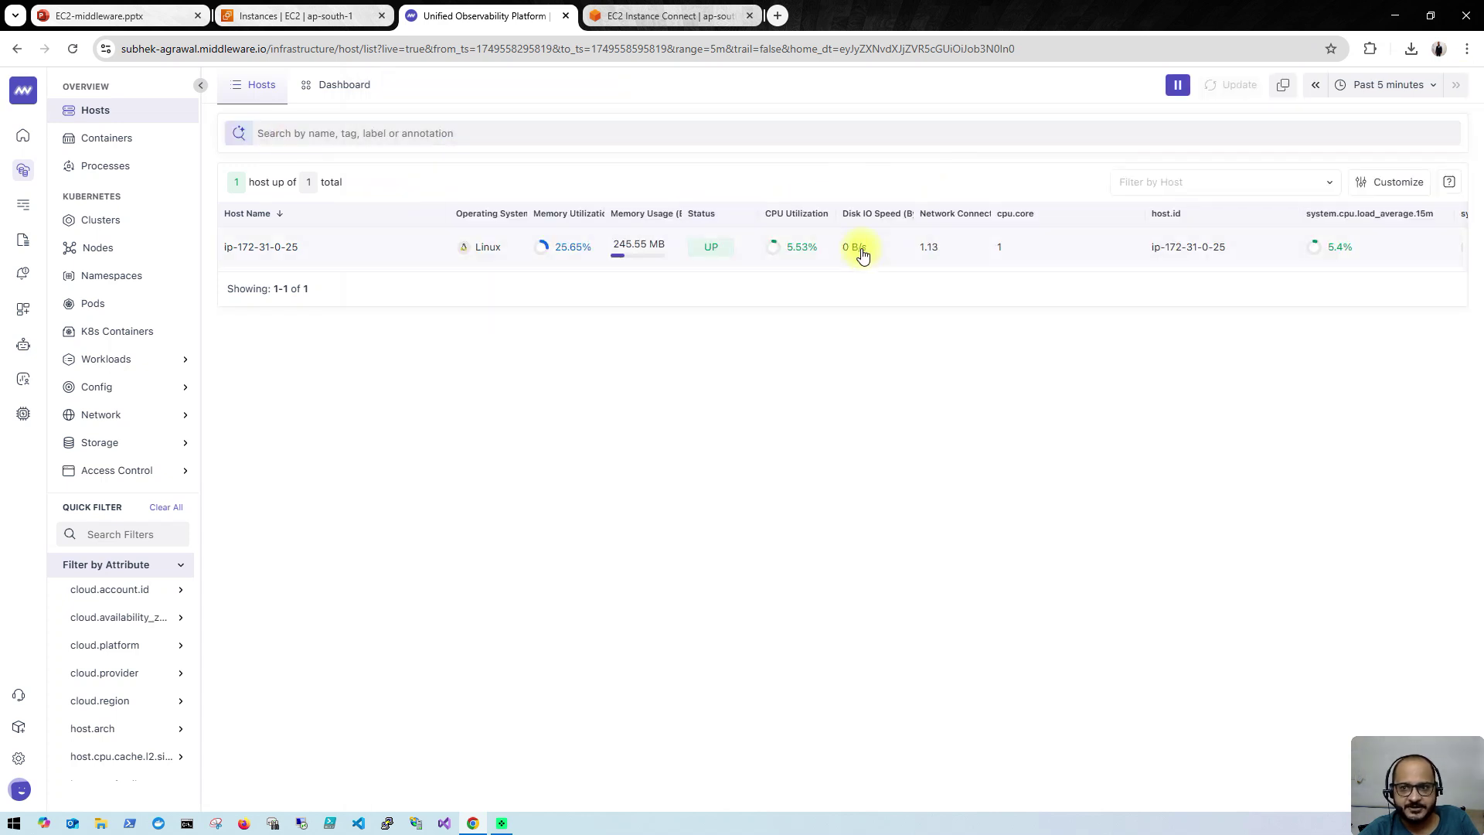
# Toggle Live Mode, reload the page, and open ip-172-31-0-25 now showing 100% CPU.
pyautogui.click(1177, 85)
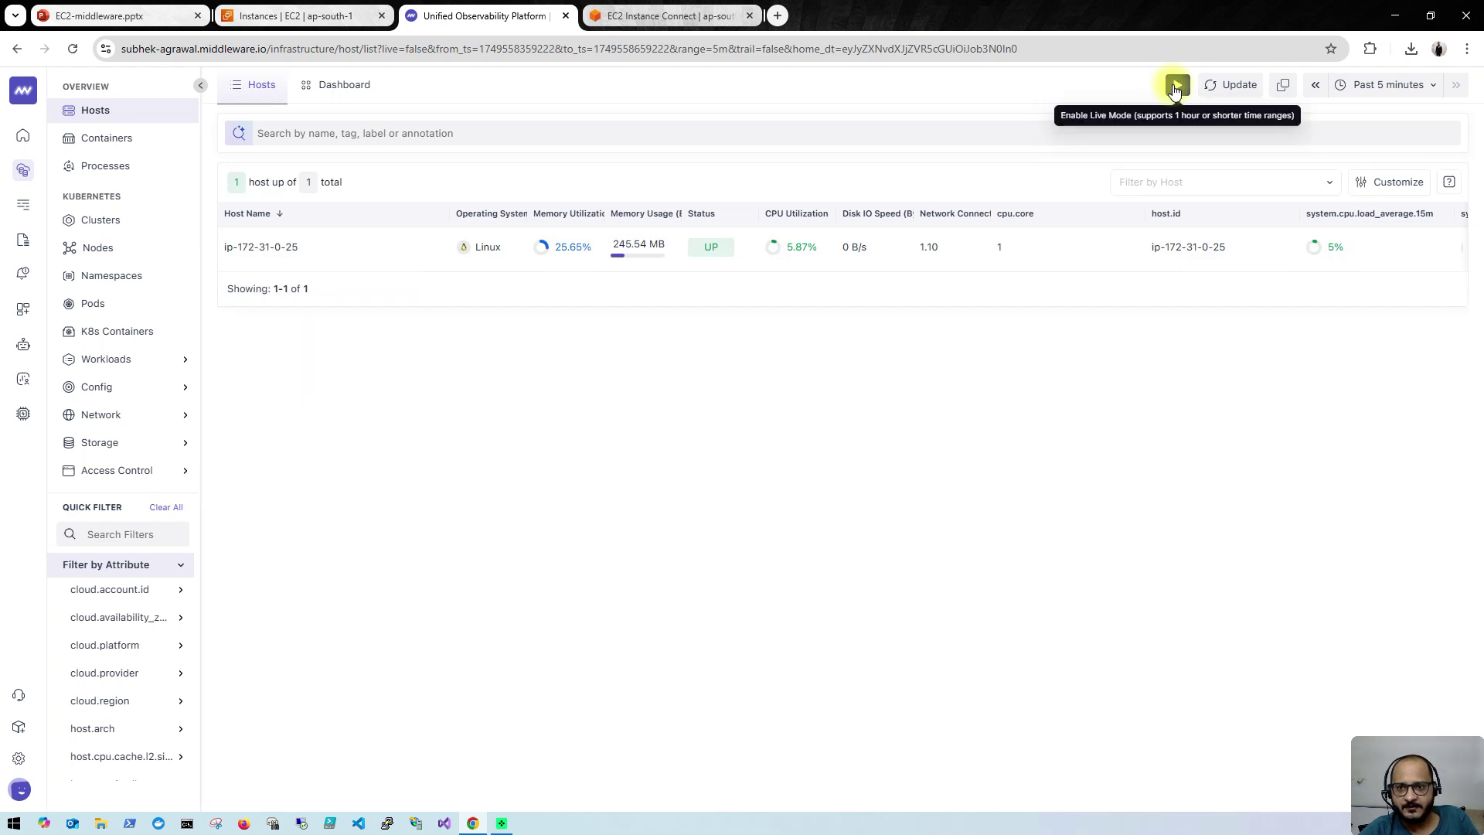
pyautogui.click(1175, 86)
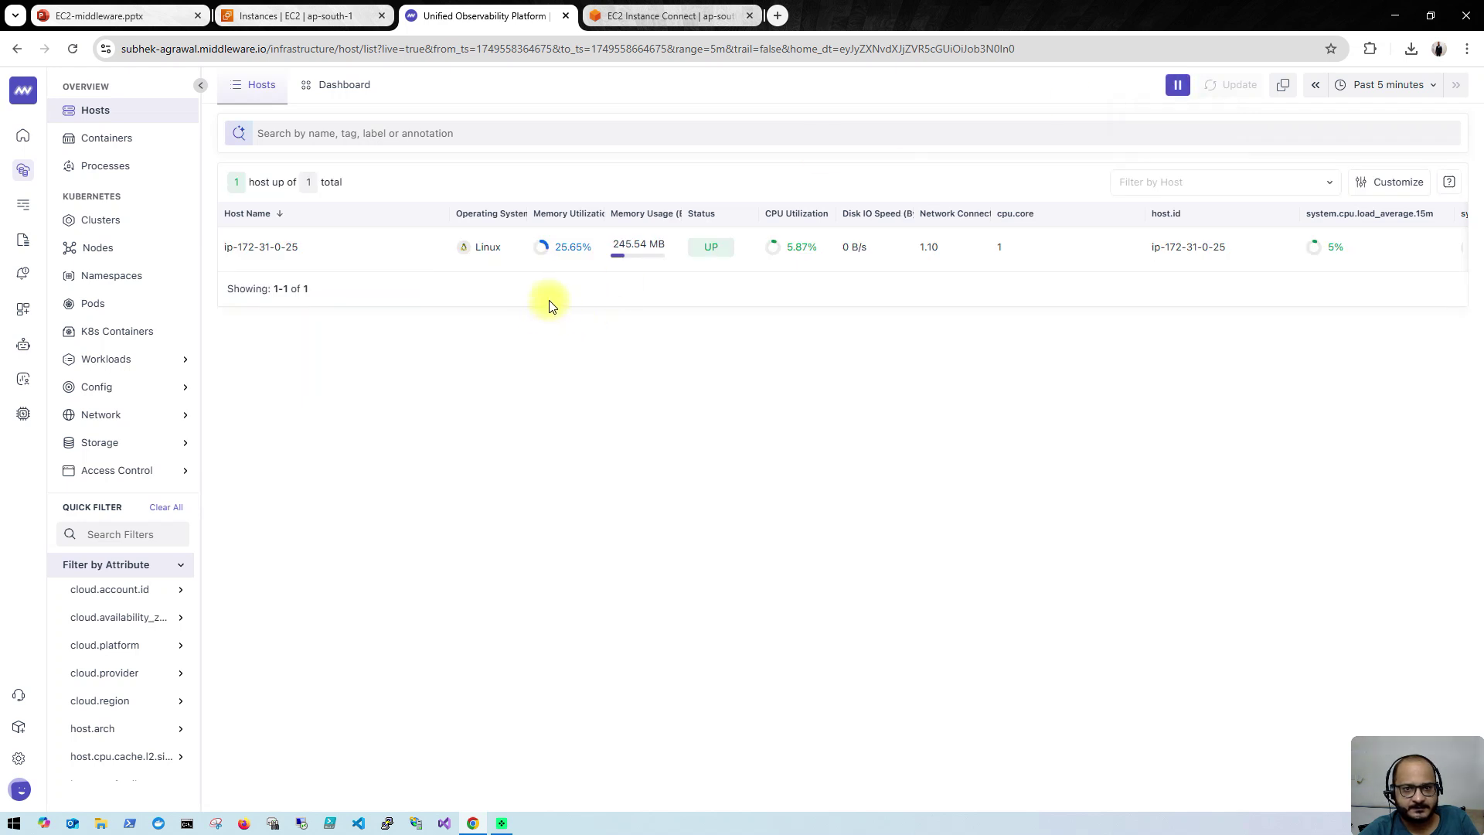
pyautogui.click(73, 49)
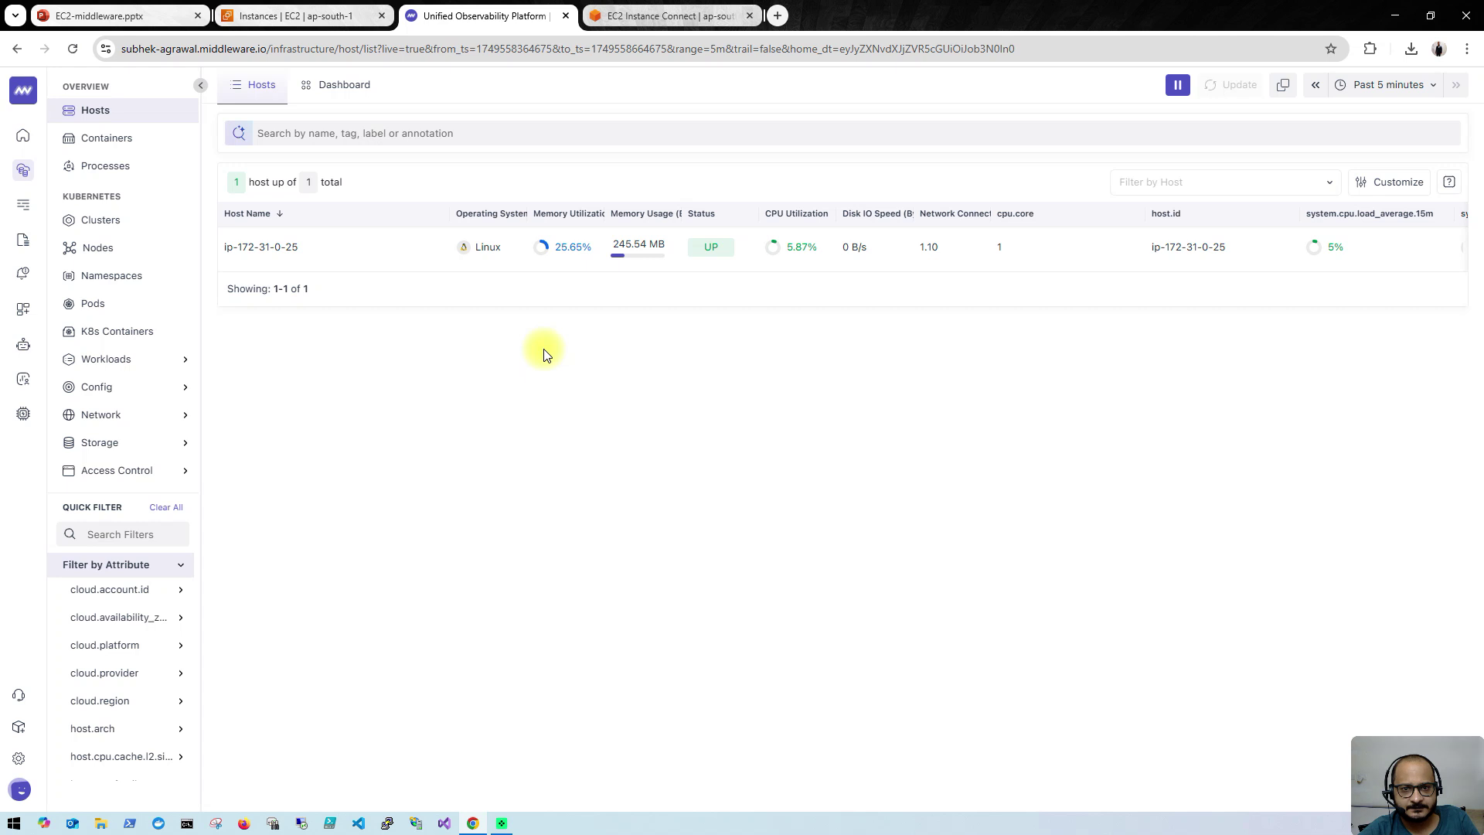
pyautogui.click(341, 244)
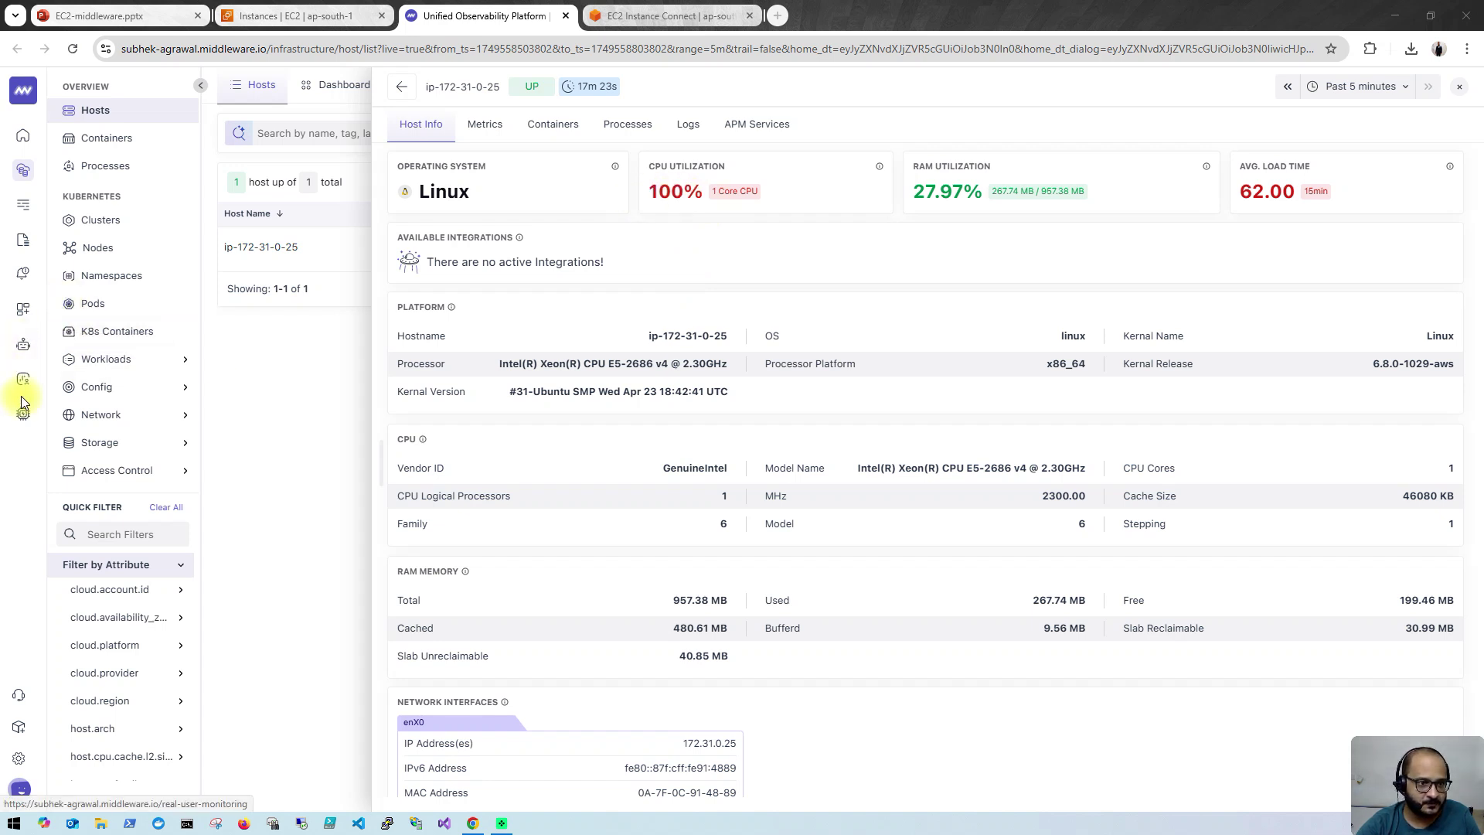
# Go to the alert rules, load Gmail in a new tab, and open 'High CPU usage for host'.
pyautogui.click(23, 278)
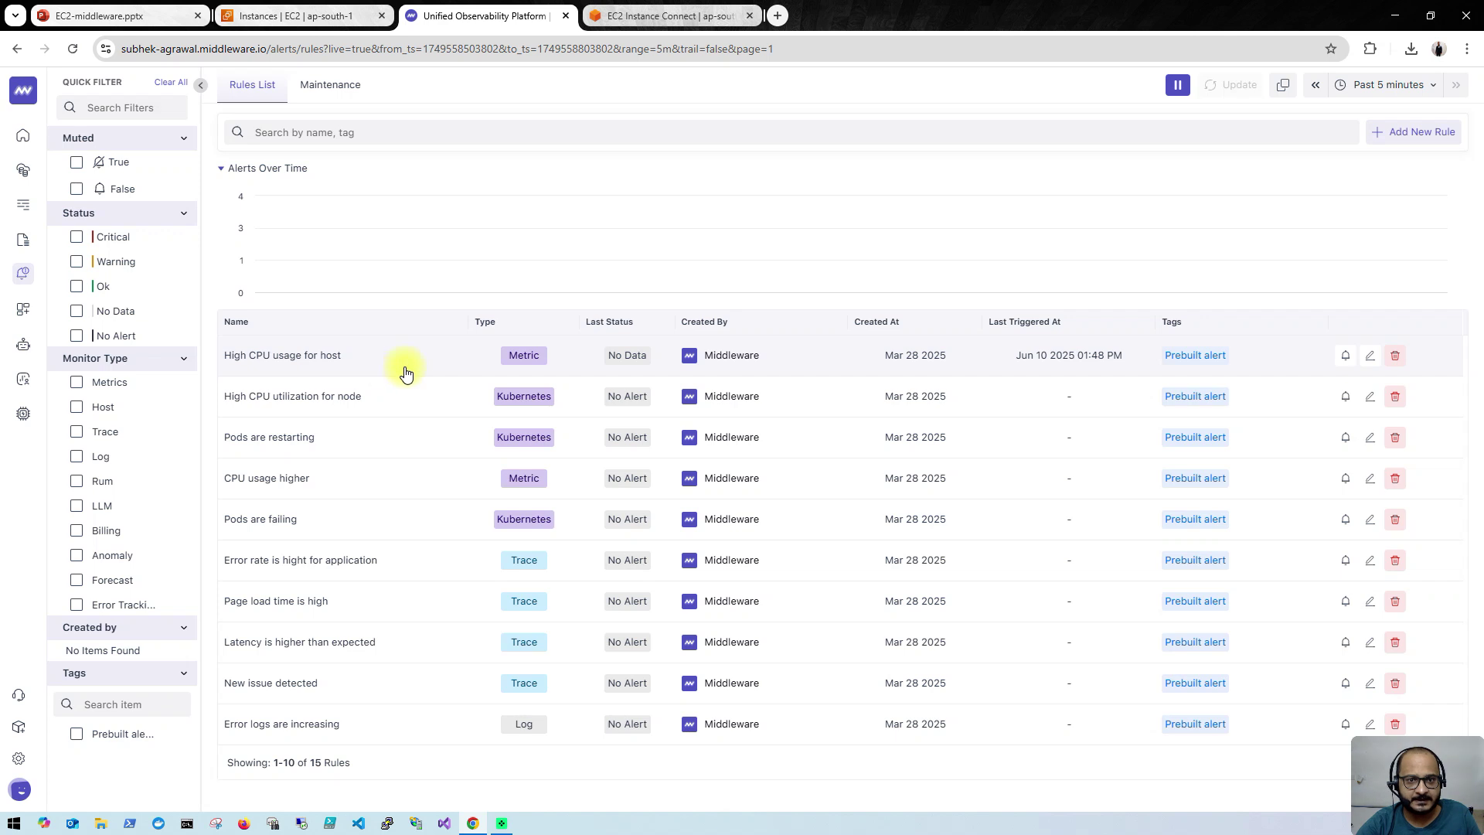
pyautogui.click(781, 15)
pyautogui.write('ma')
pyautogui.press('Return')
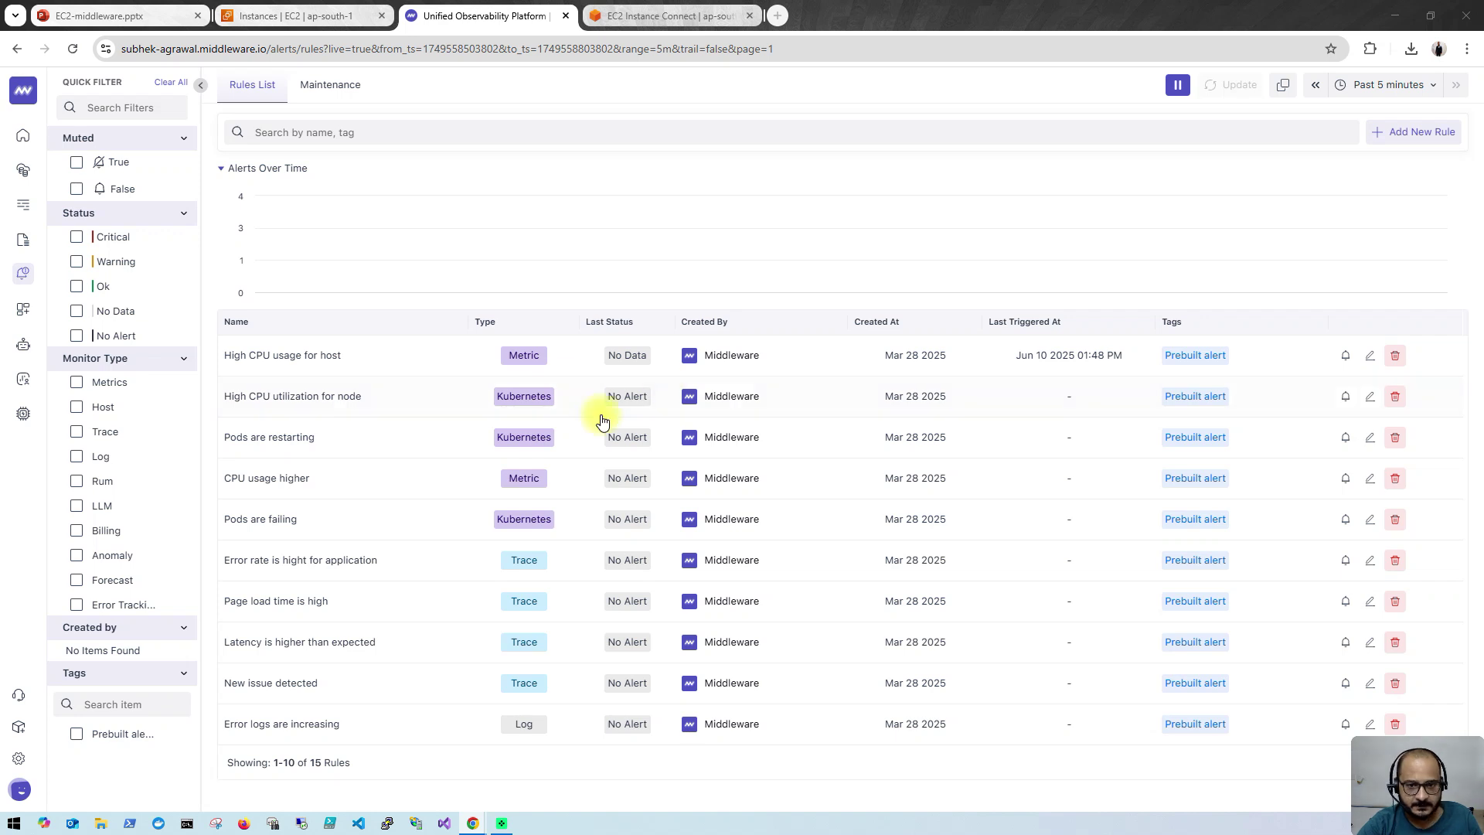
pyautogui.click(455, 354)
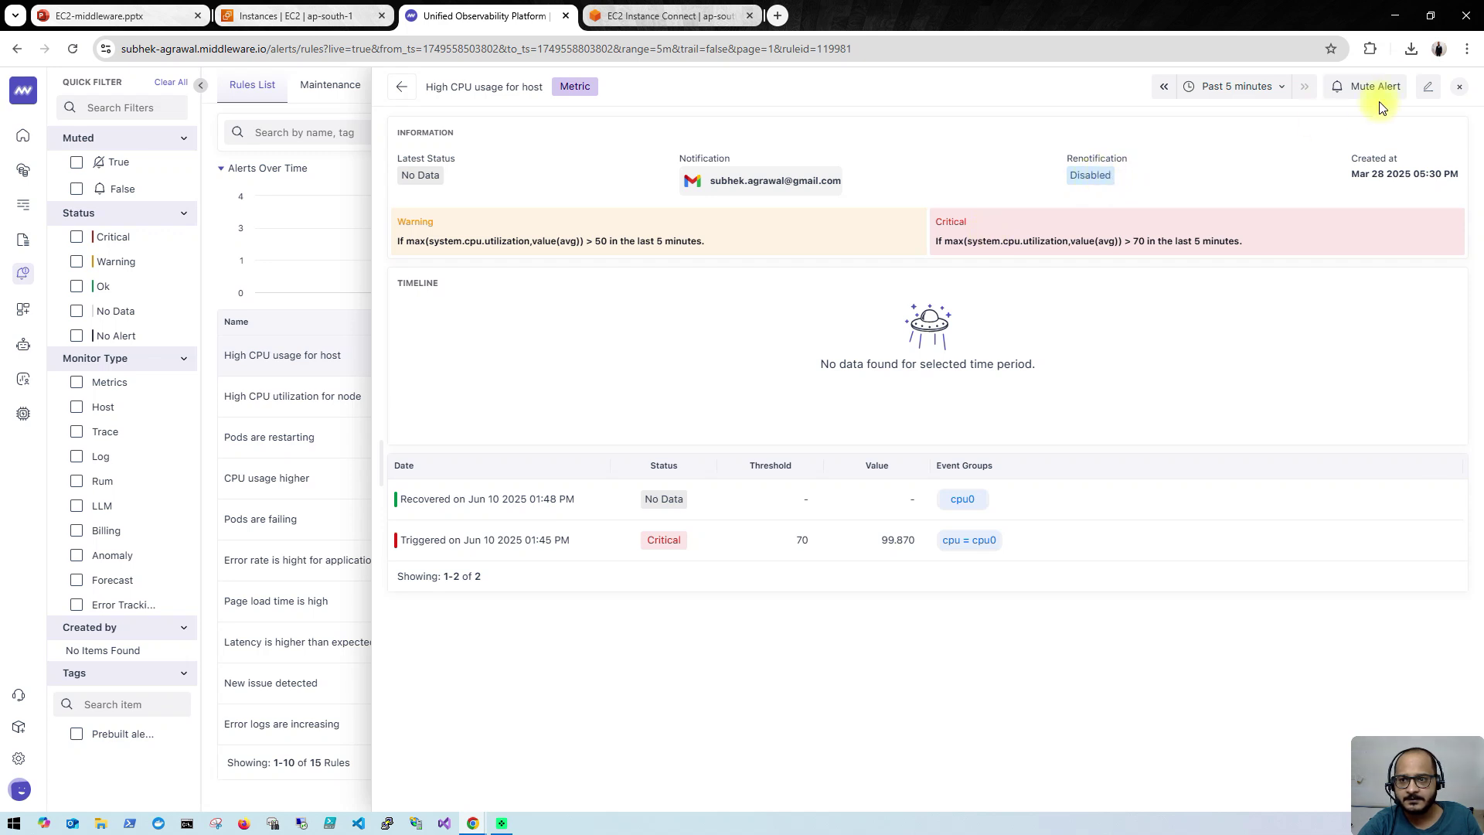
# Open the High CPU usage for host rule for editing and review its fields.
pyautogui.click(1430, 91)
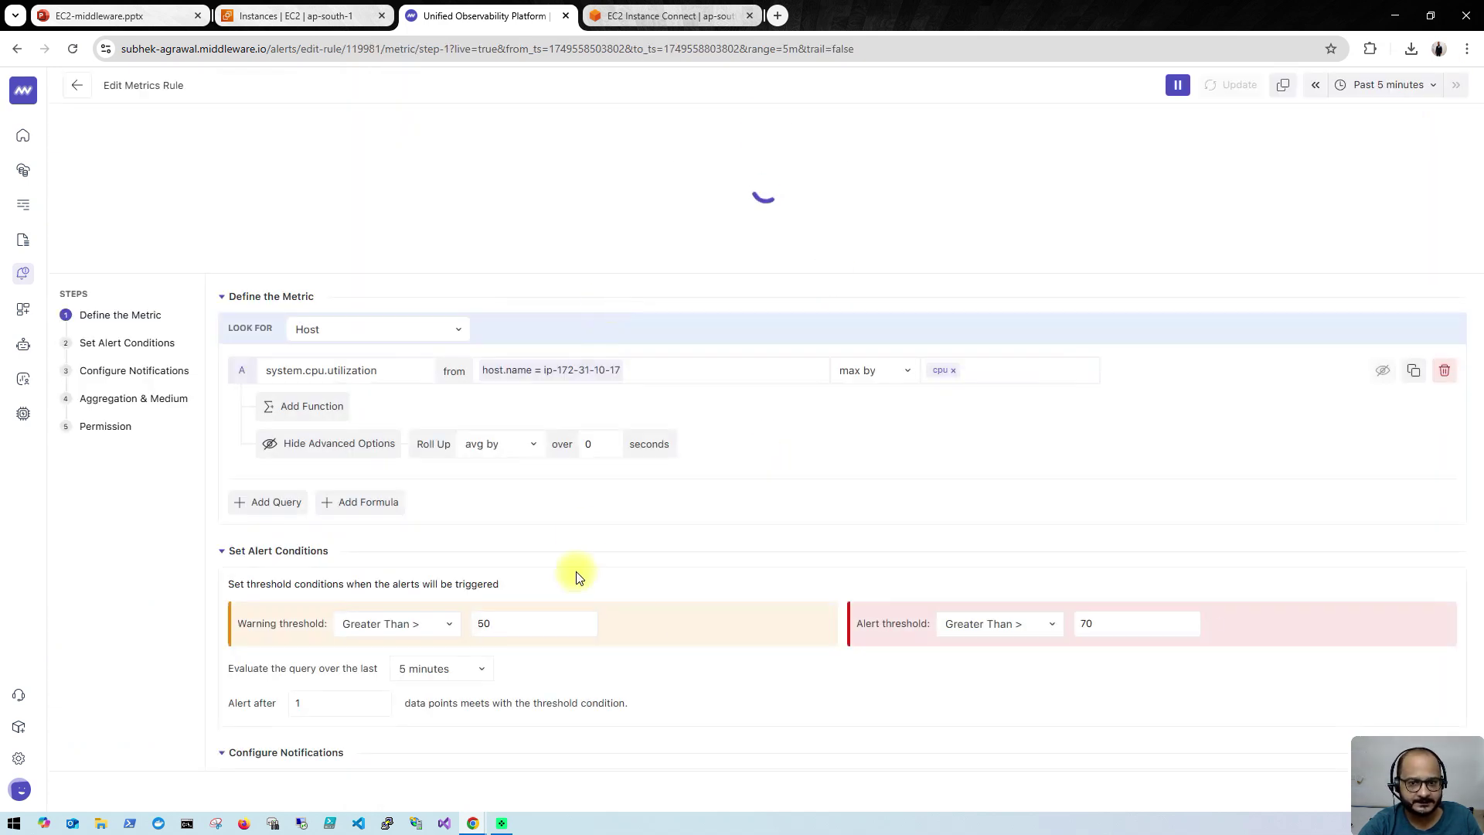
pyautogui.scroll(-3, 483, 551)
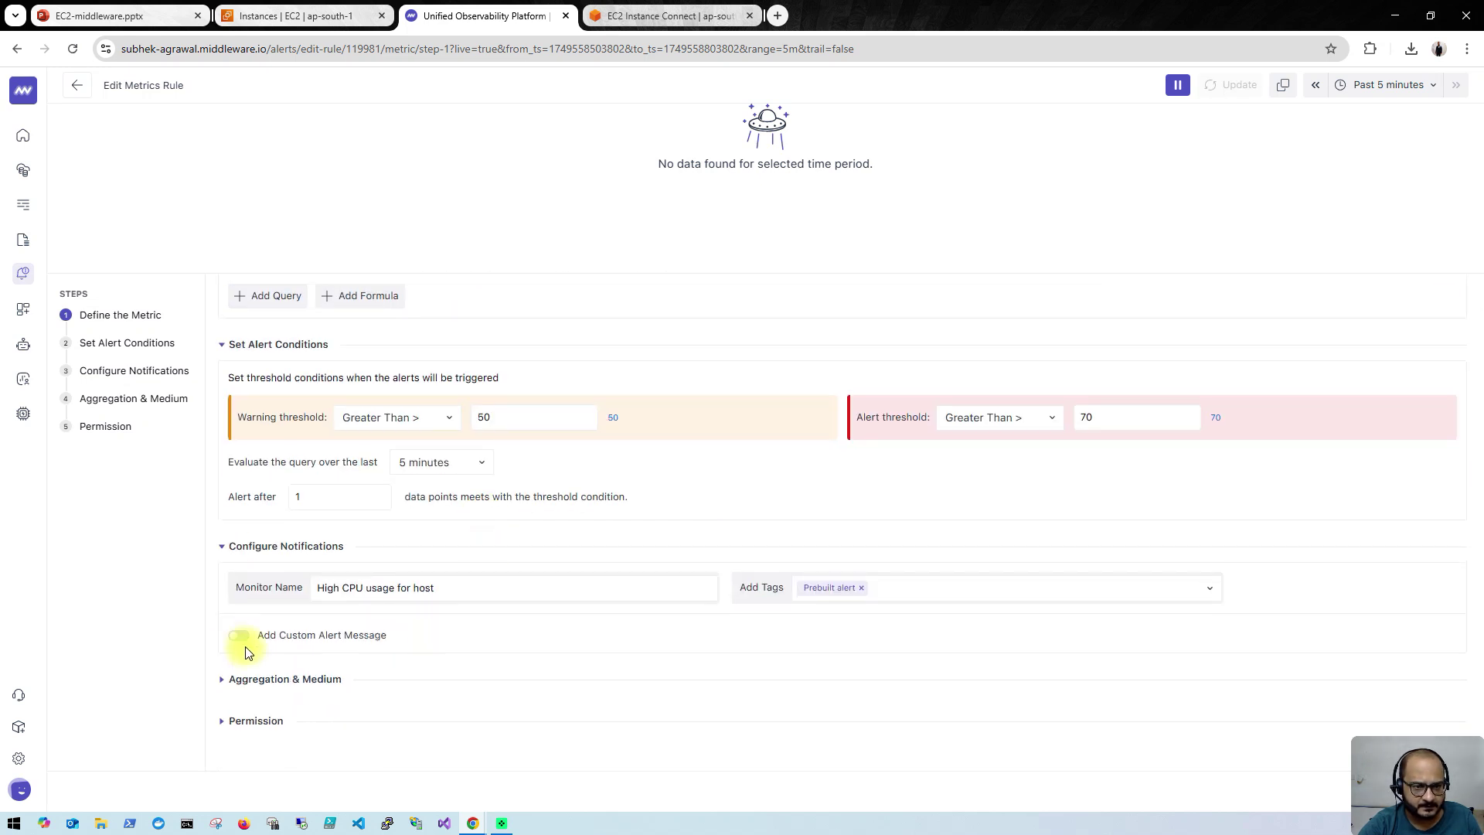
pyautogui.click(894, 592)
pyautogui.click(514, 593)
pyautogui.scroll(2, 513, 611)
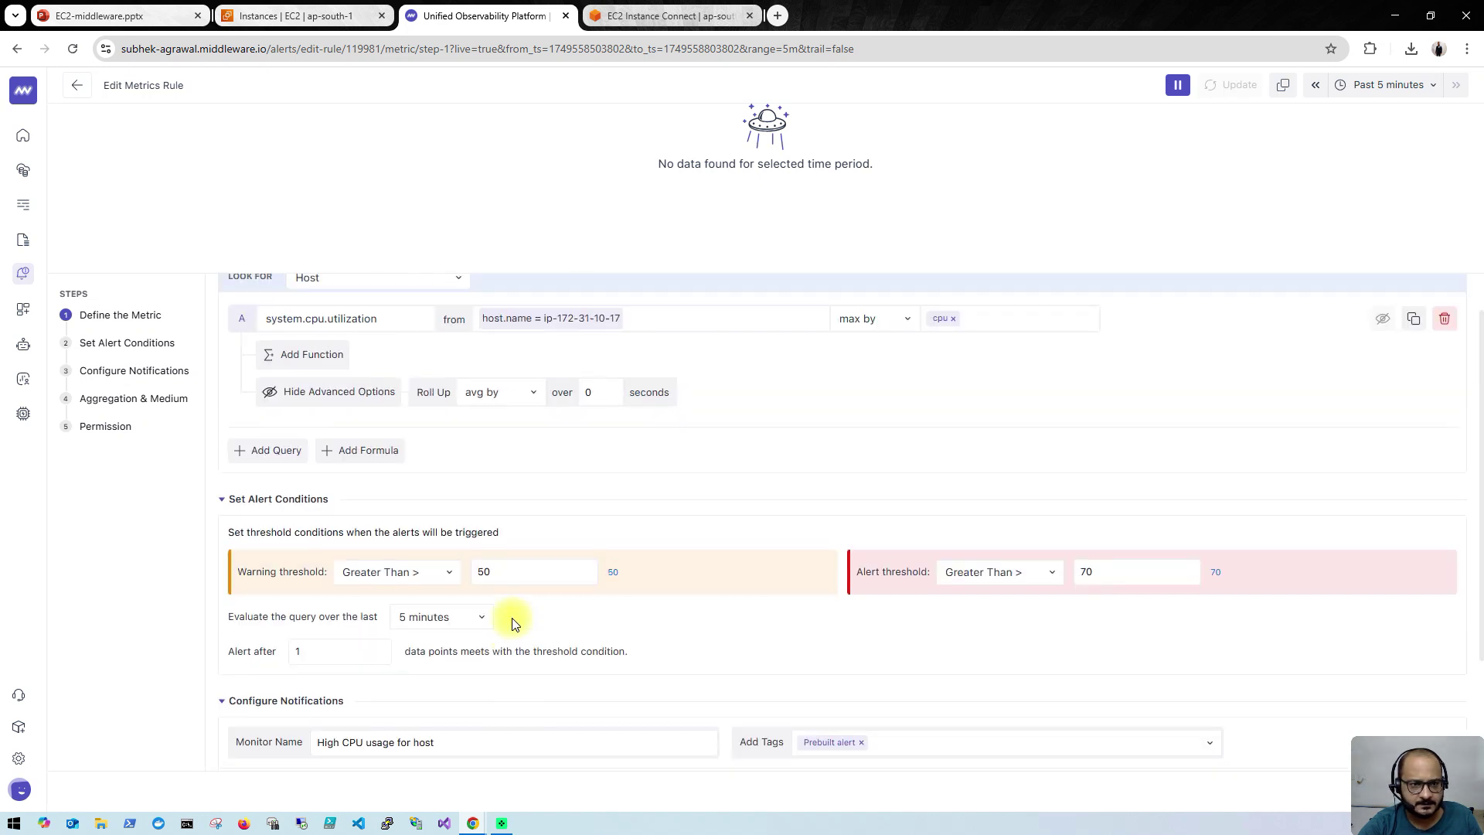
pyautogui.scroll(1, 513, 622)
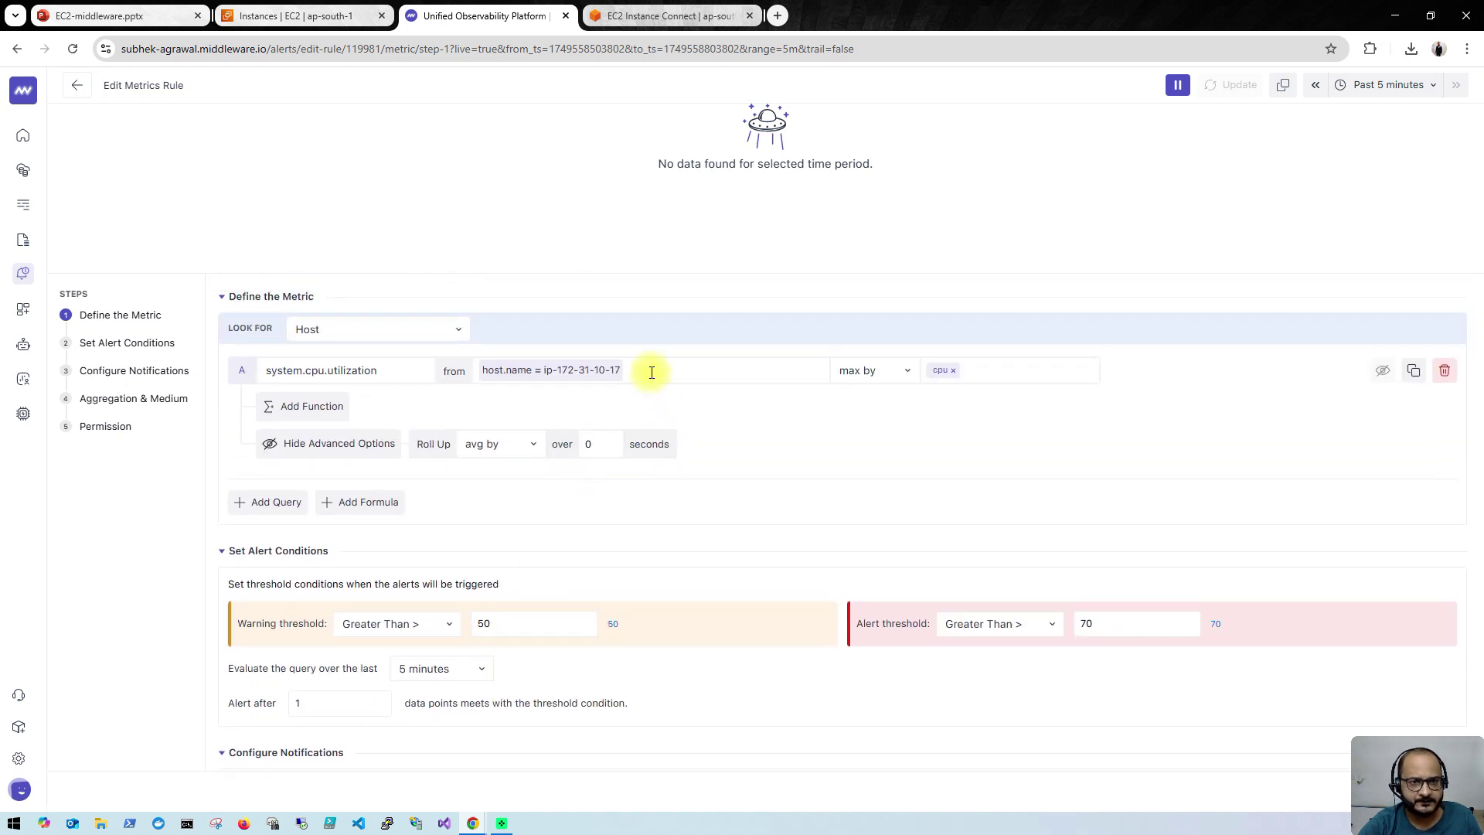
# Select the instance's private IP 172.31.0.25 in the EC2 terminal.
pyautogui.click(624, 14)
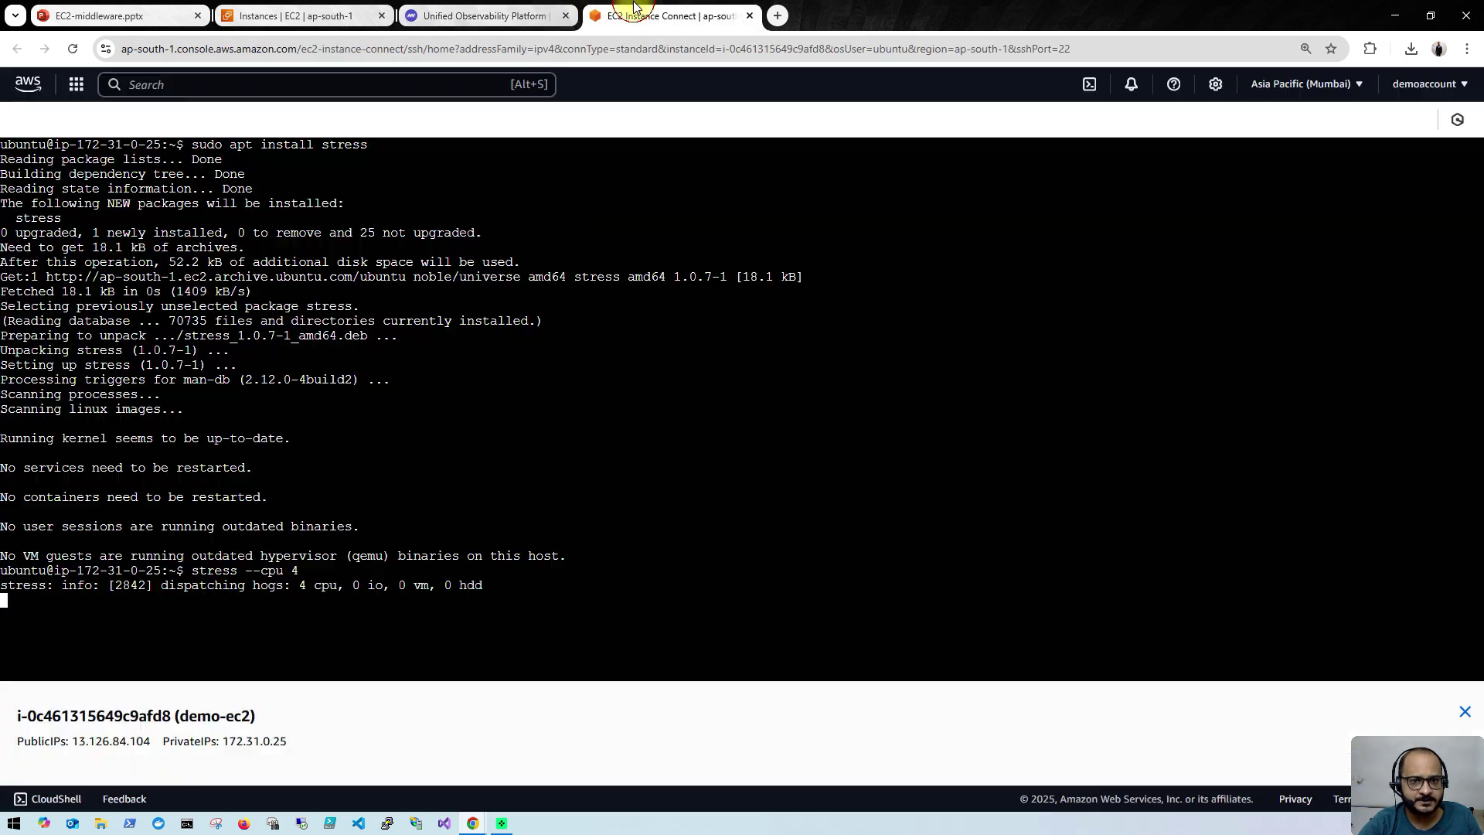
pyautogui.moveTo(229, 740); pyautogui.dragTo(298, 742)
pyautogui.click(206, 740)
pyautogui.click(223, 742)
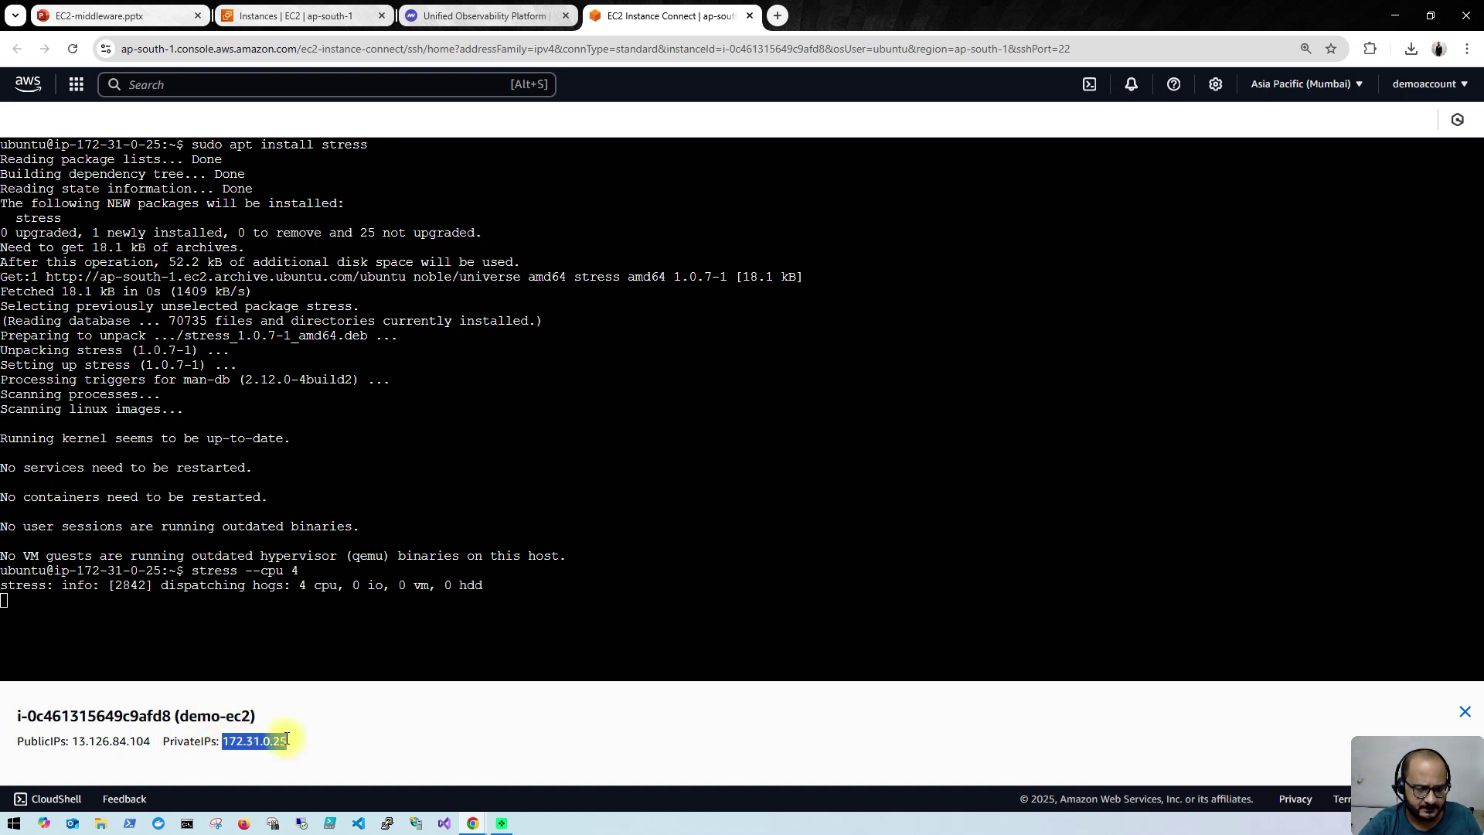
pyautogui.click(490, 15)
# Replace the host.name filter with host.ip = 172.31.0.25.
pyautogui.click(581, 371)
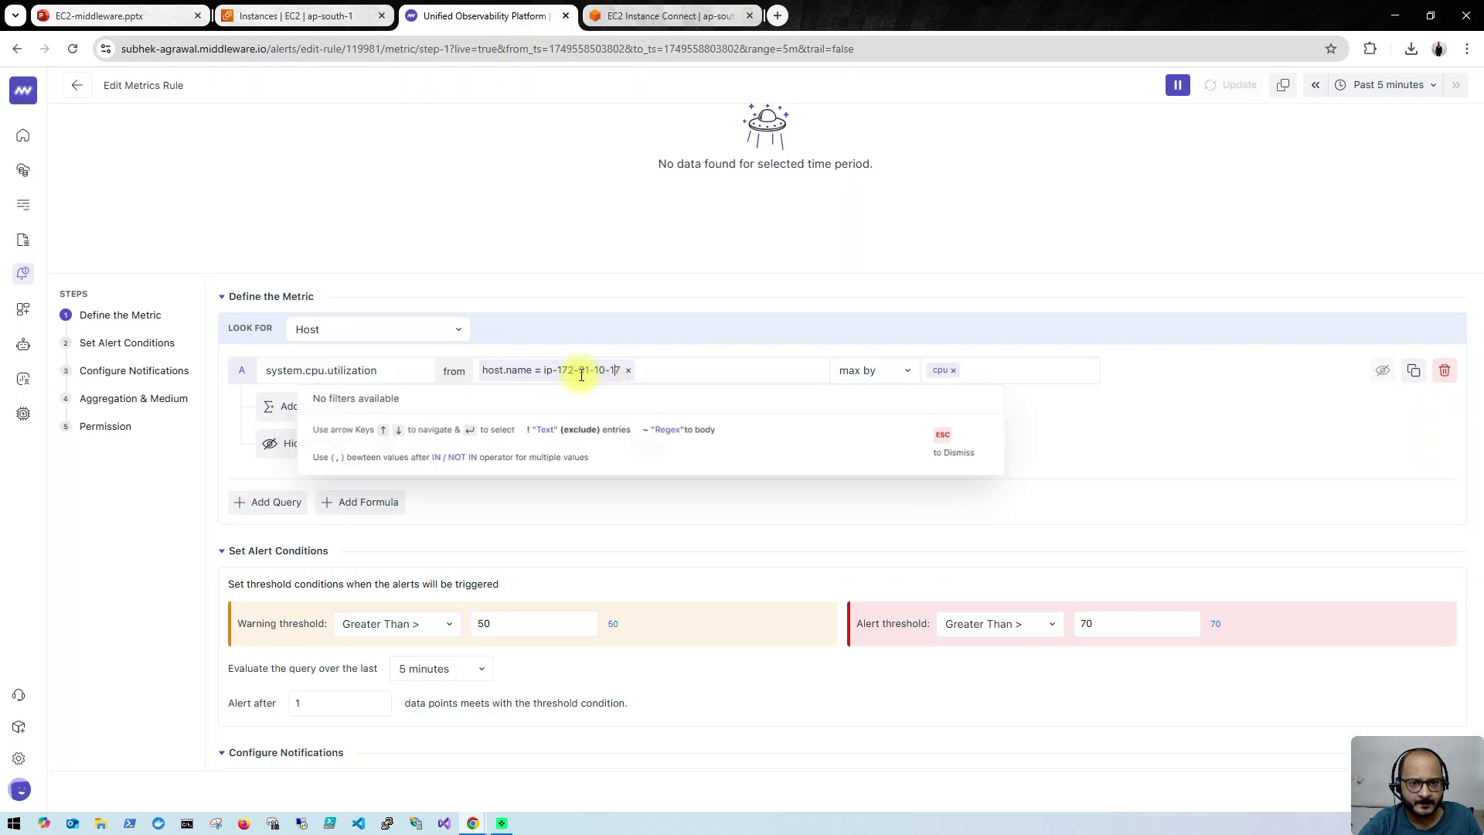
pyautogui.press('Escape')
pyautogui.click(638, 370)
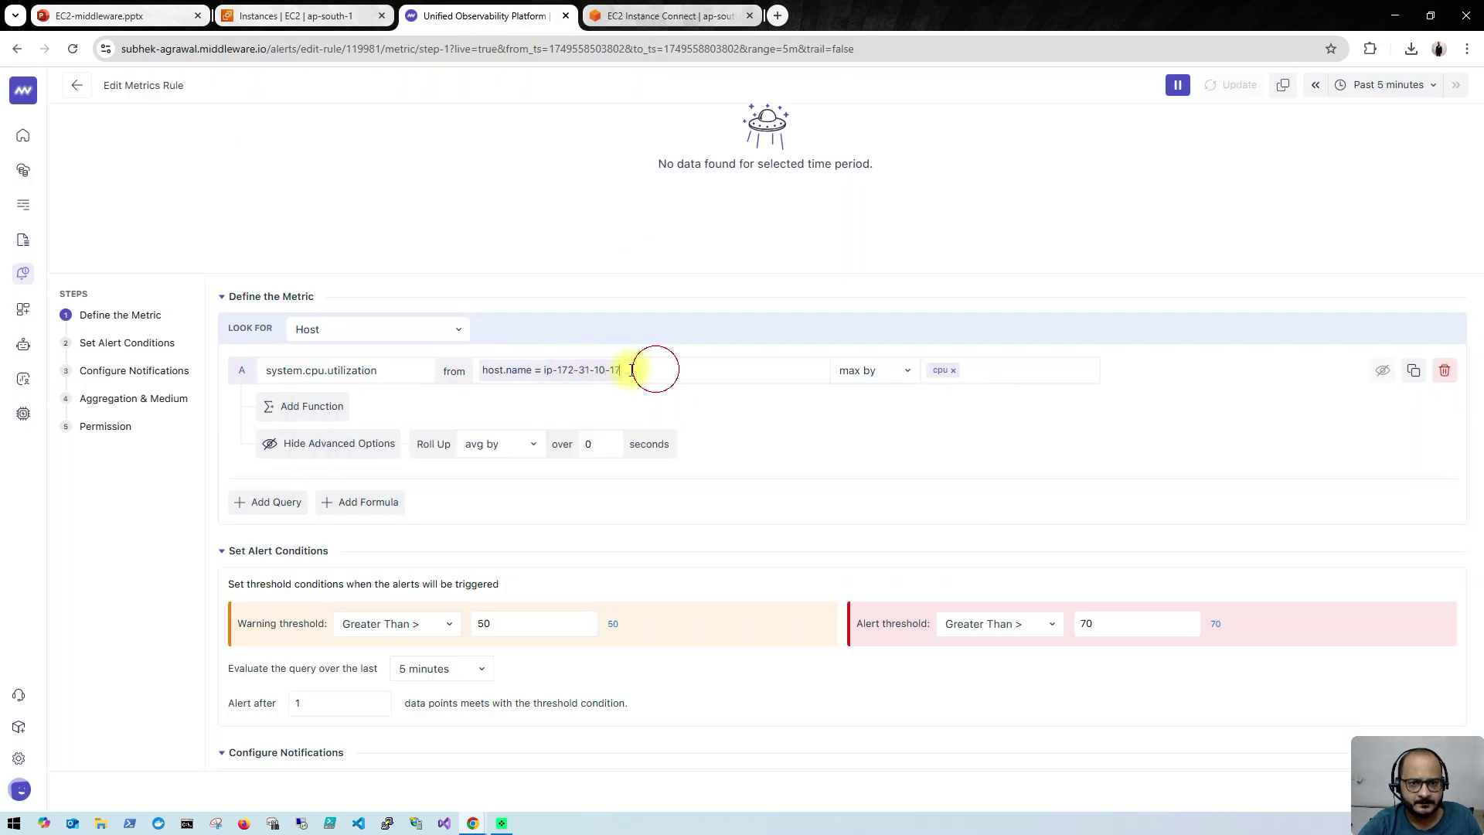
pyautogui.press('BackSpace')
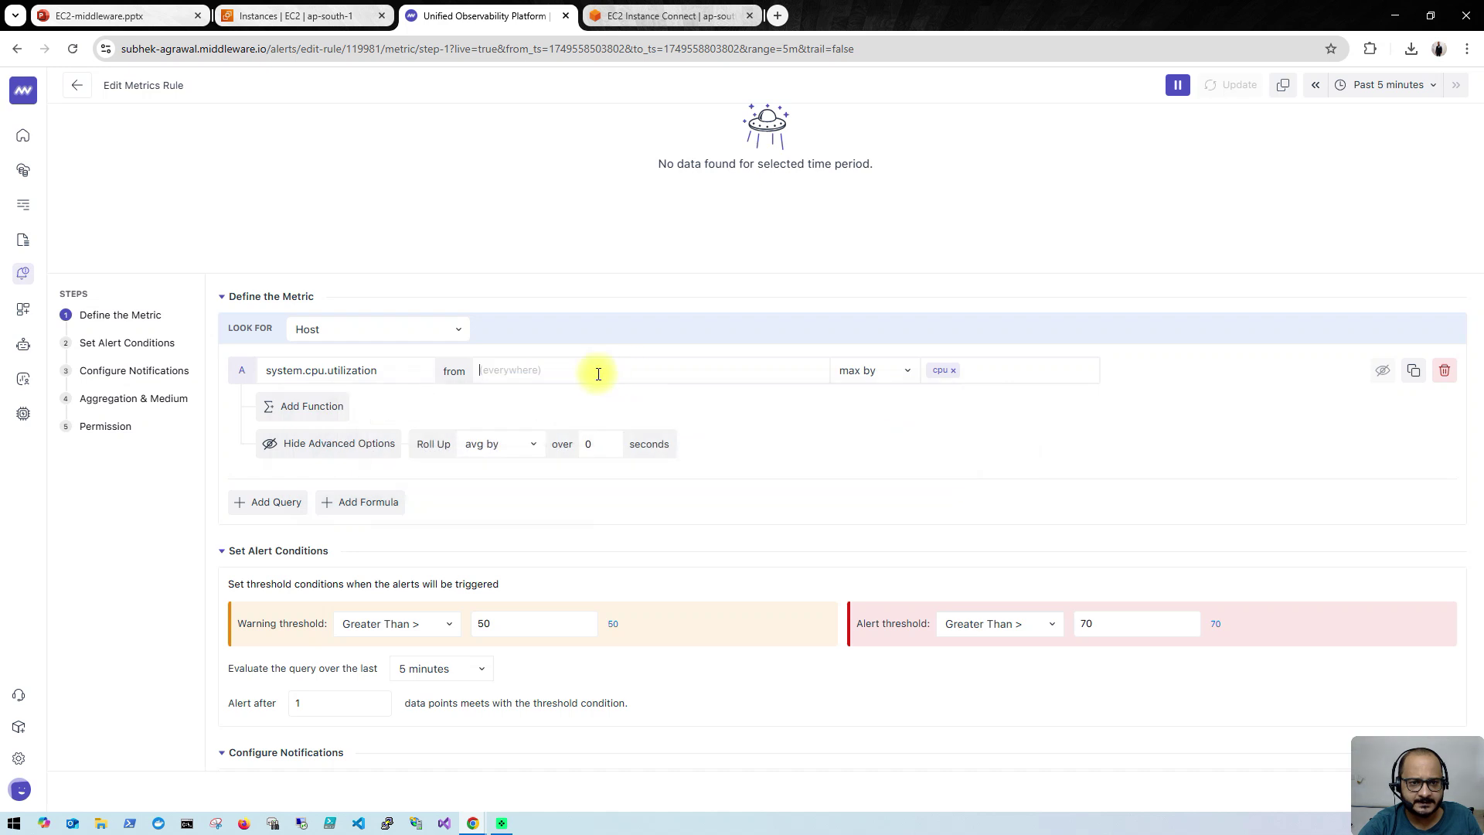
pyautogui.click(598, 374)
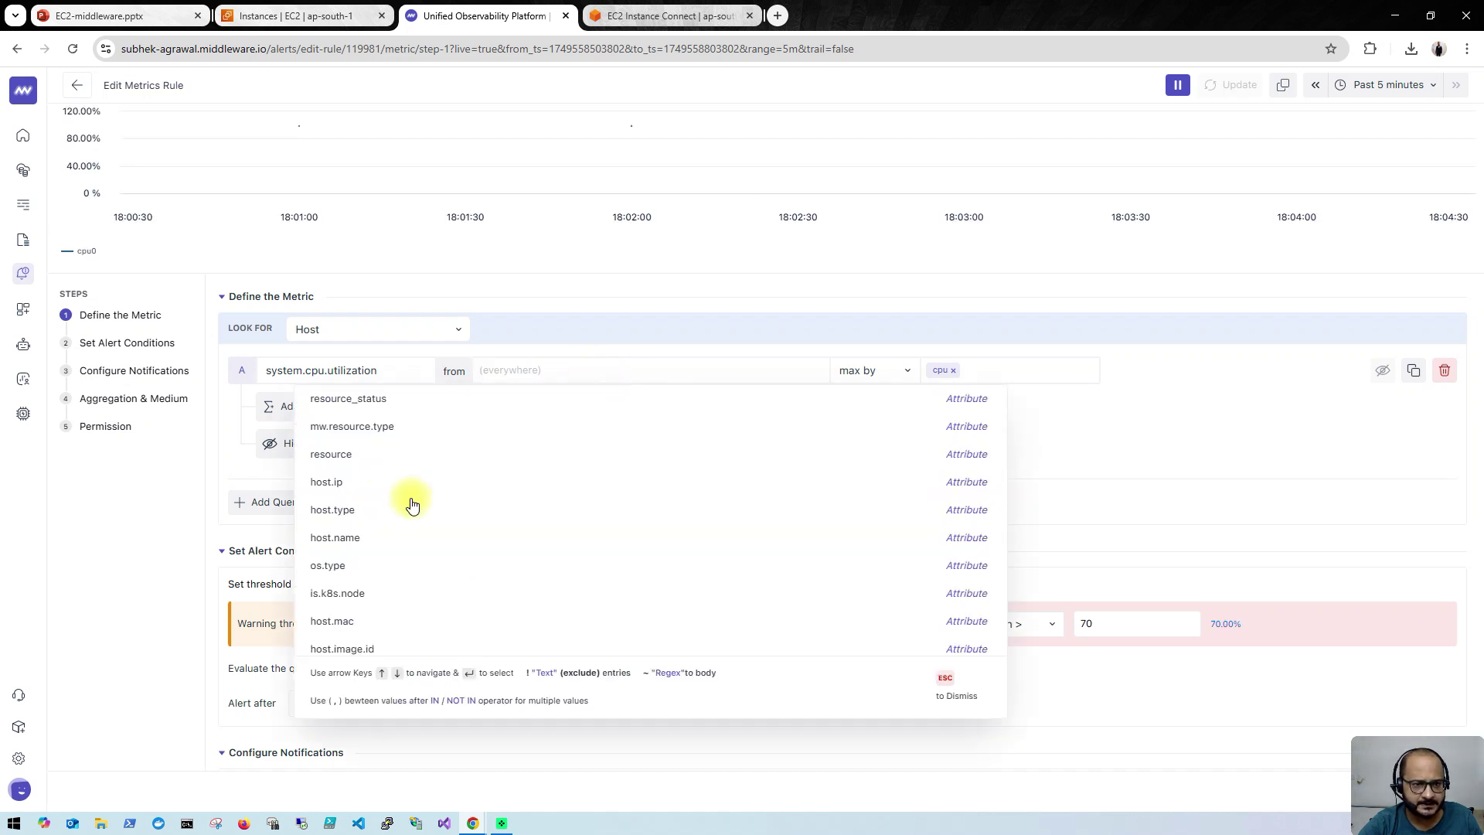
pyautogui.click(360, 487)
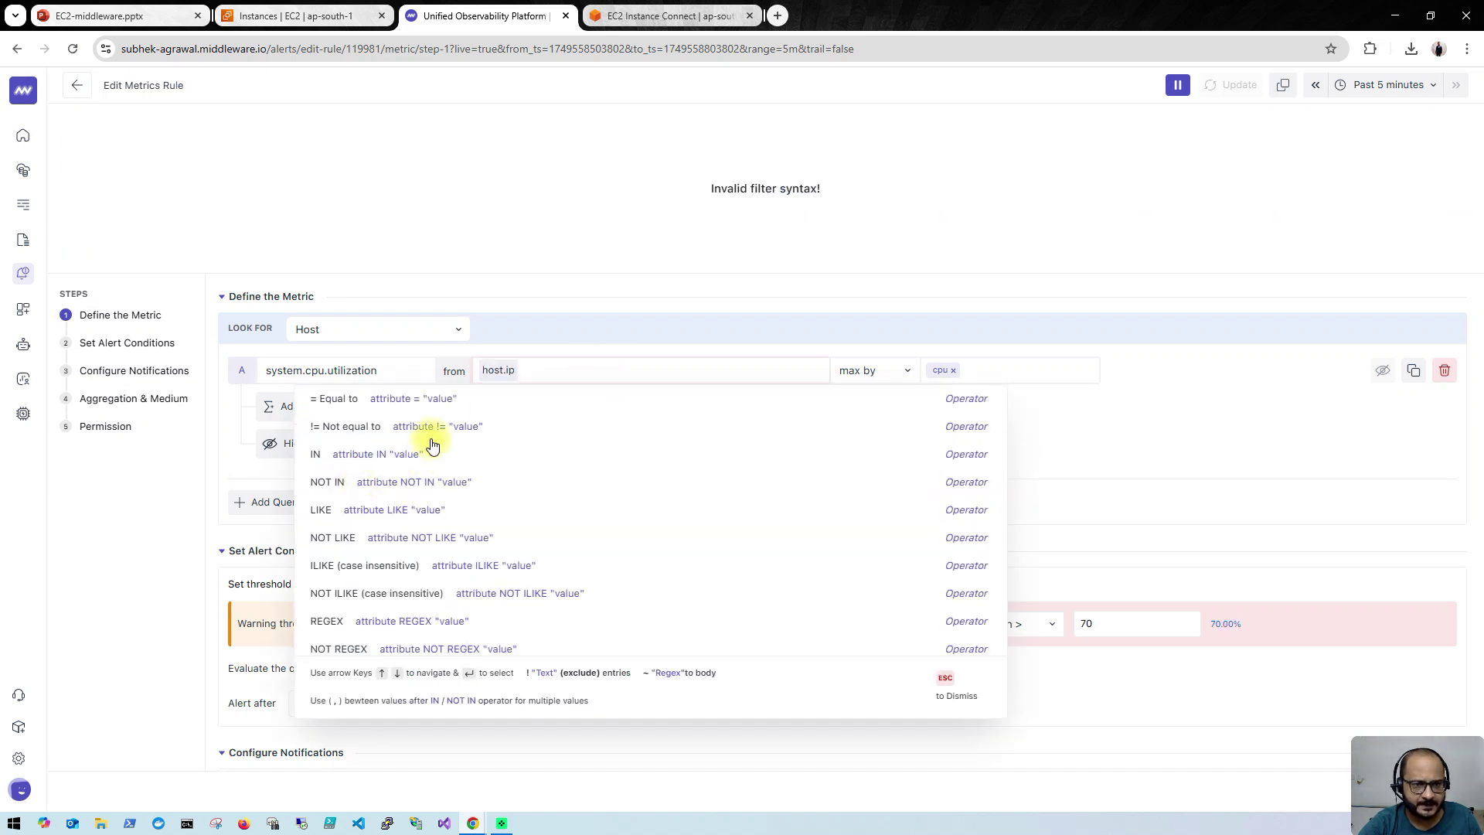
pyautogui.click(362, 398)
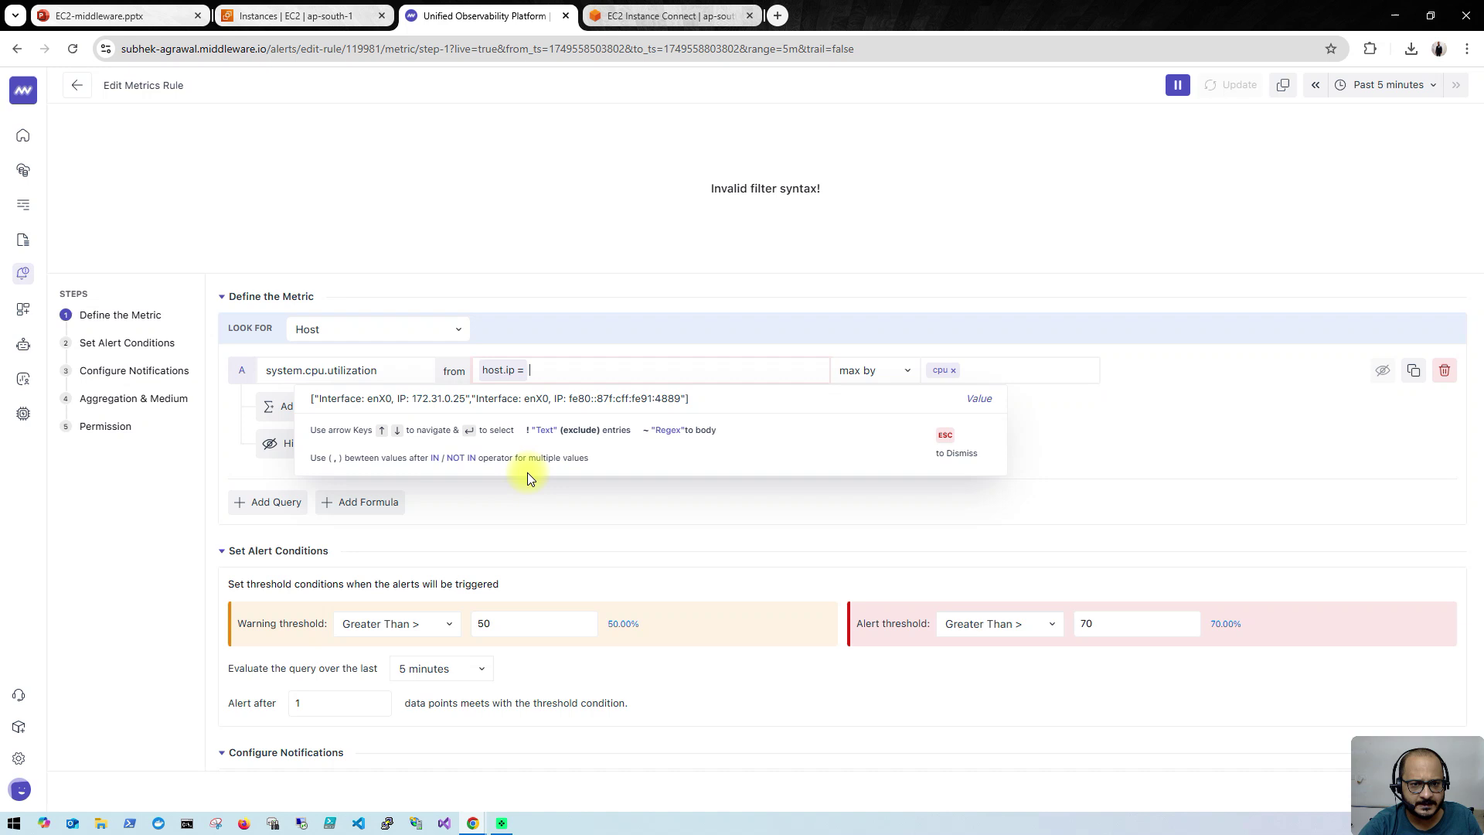
pyautogui.click(521, 398)
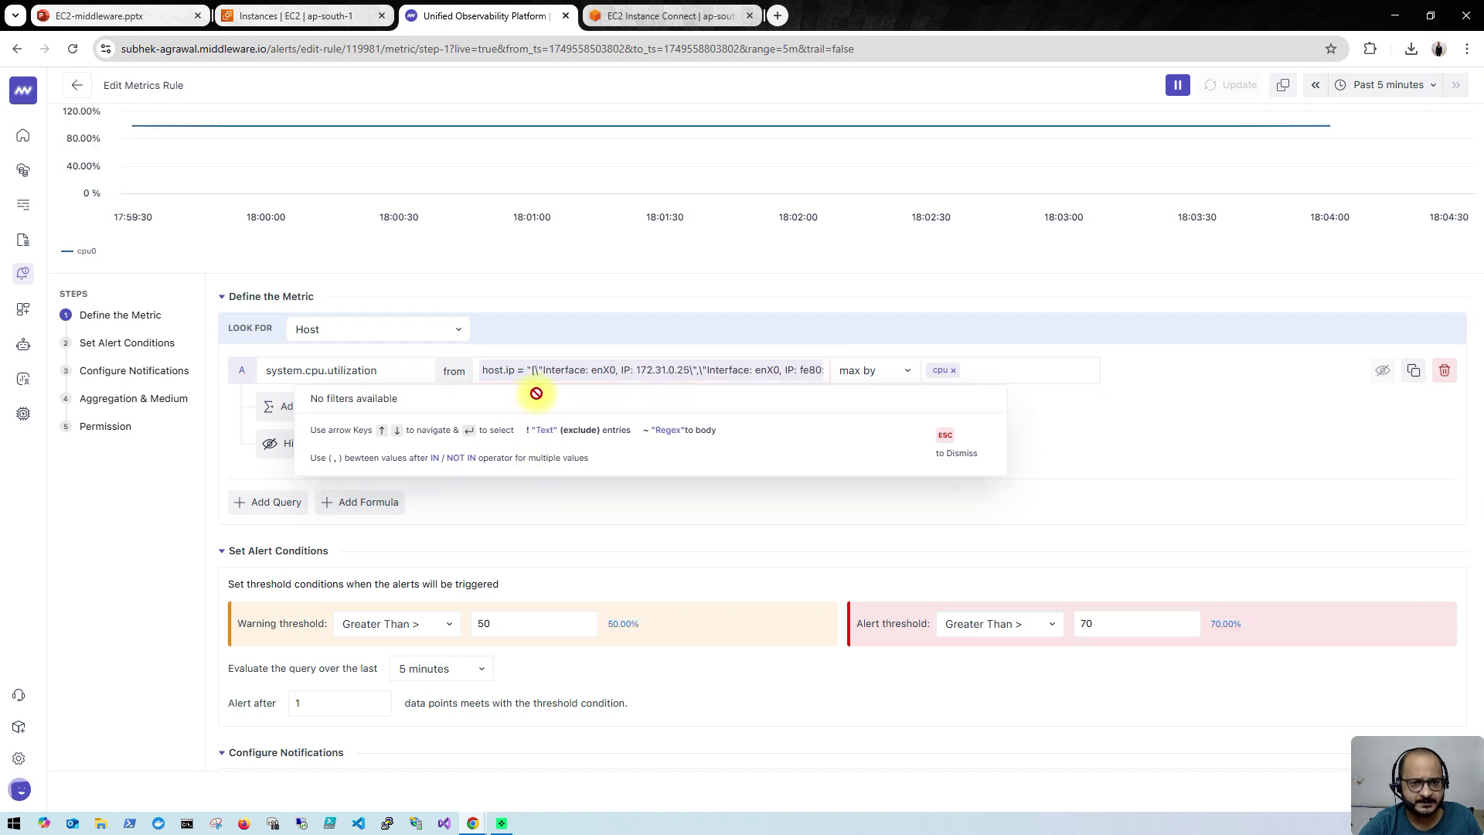
# Verify the IP against the EC2 instance, then save the rule with Update Alert.
pyautogui.click(302, 15)
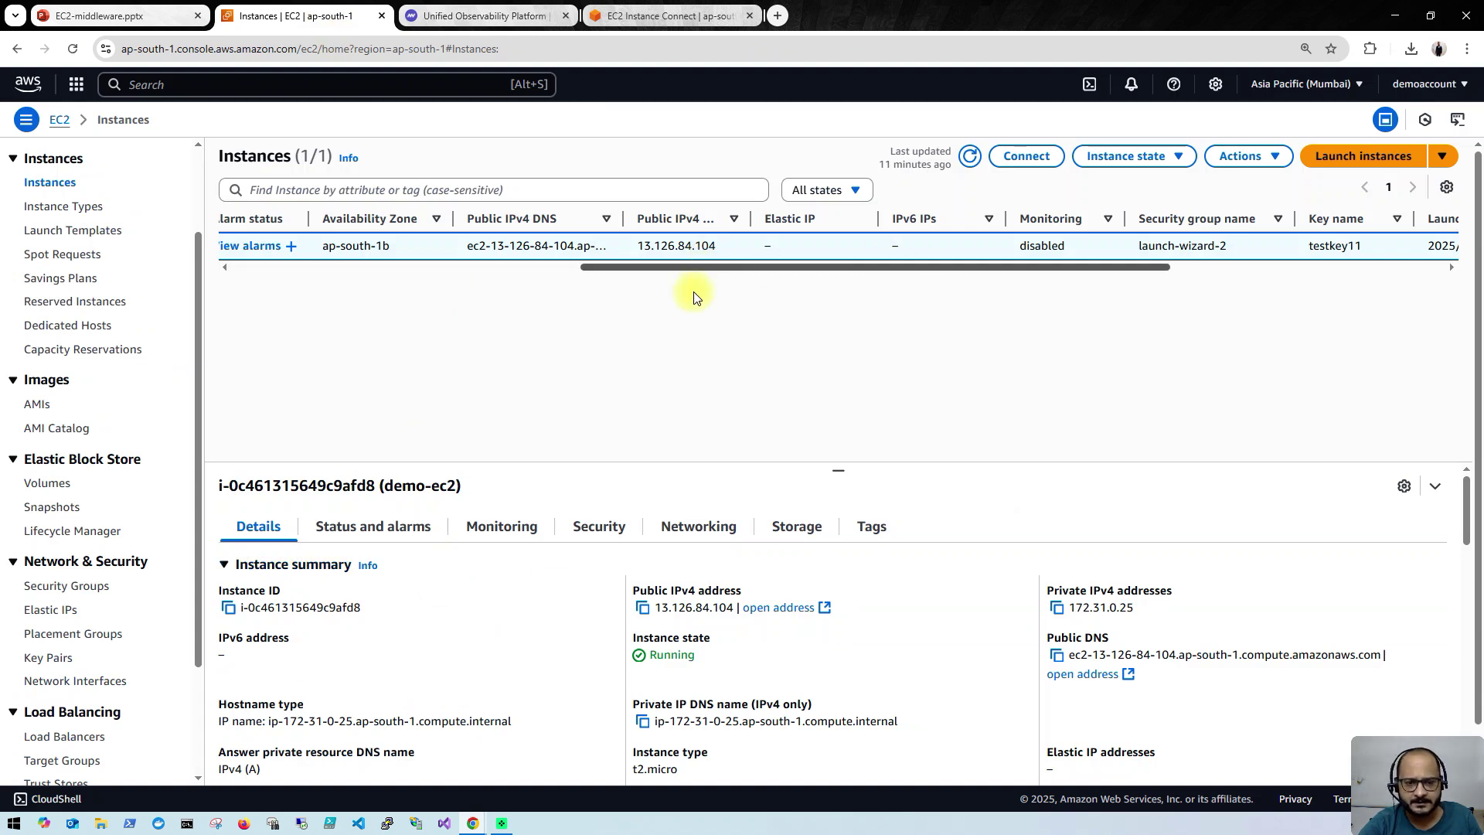
pyautogui.click(664, 16)
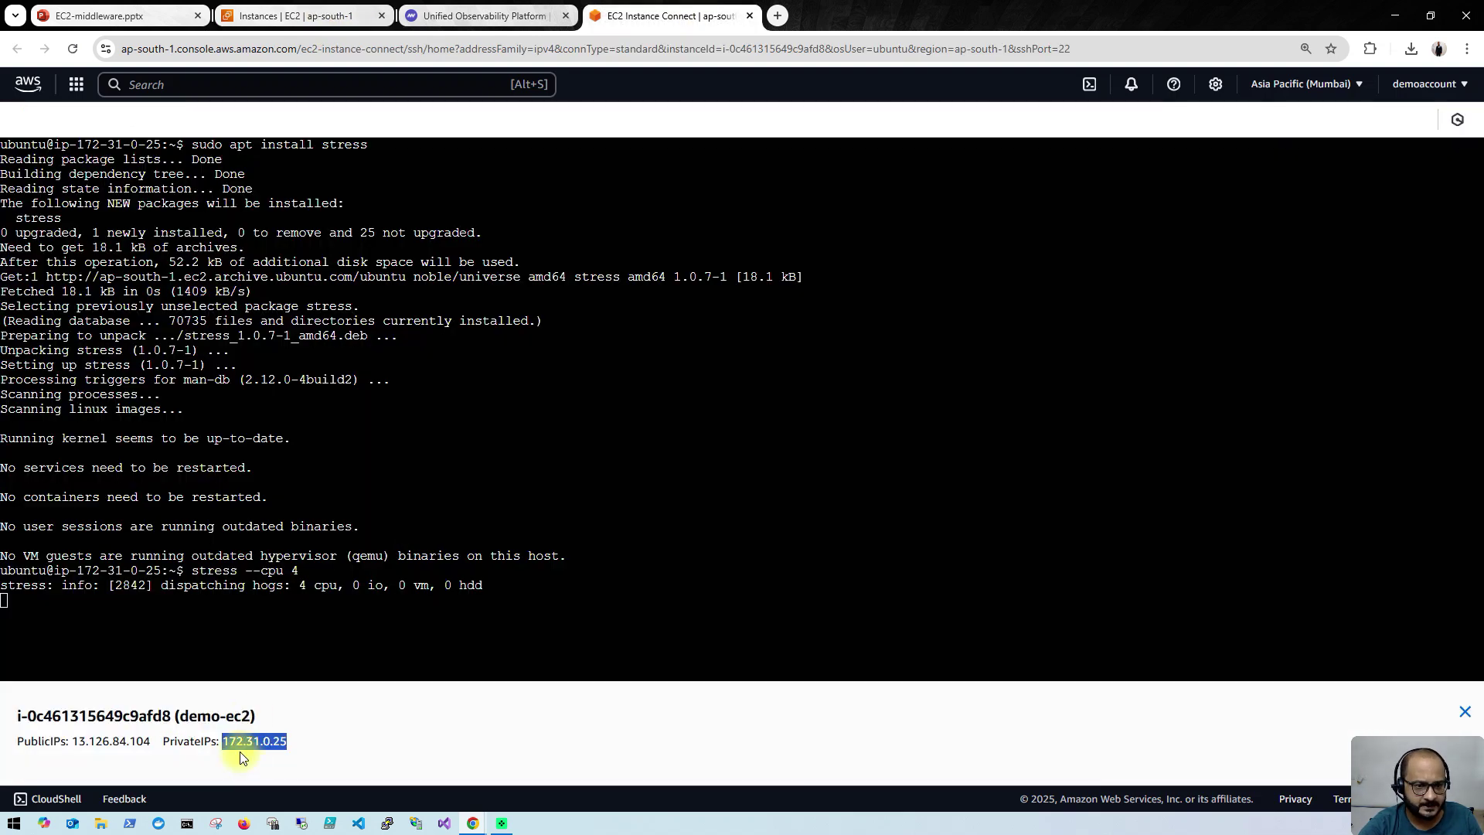
pyautogui.click(433, 17)
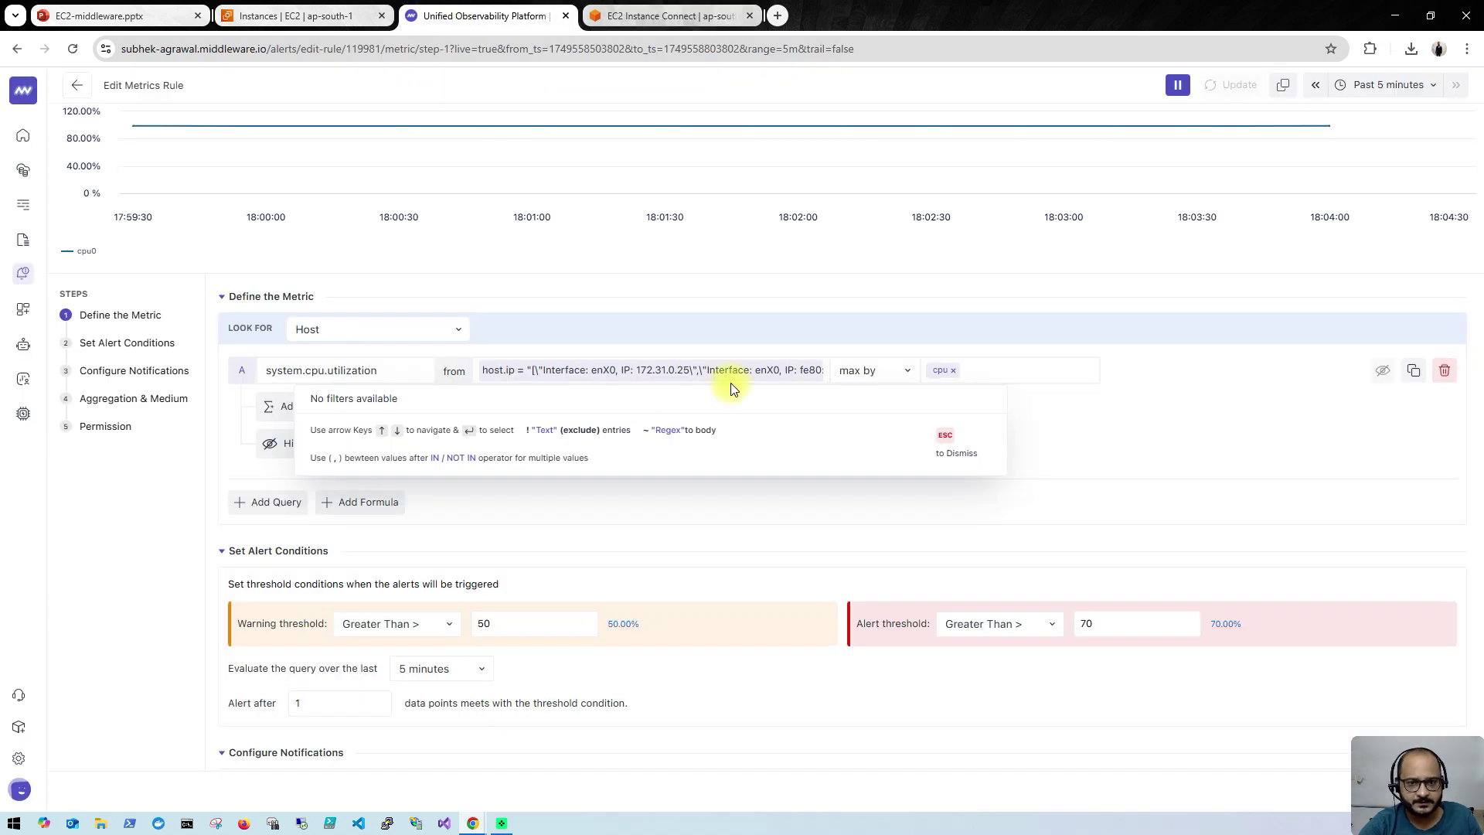
pyautogui.click(1108, 426)
pyautogui.scroll(-3, 1097, 421)
pyautogui.scroll(3, 1093, 417)
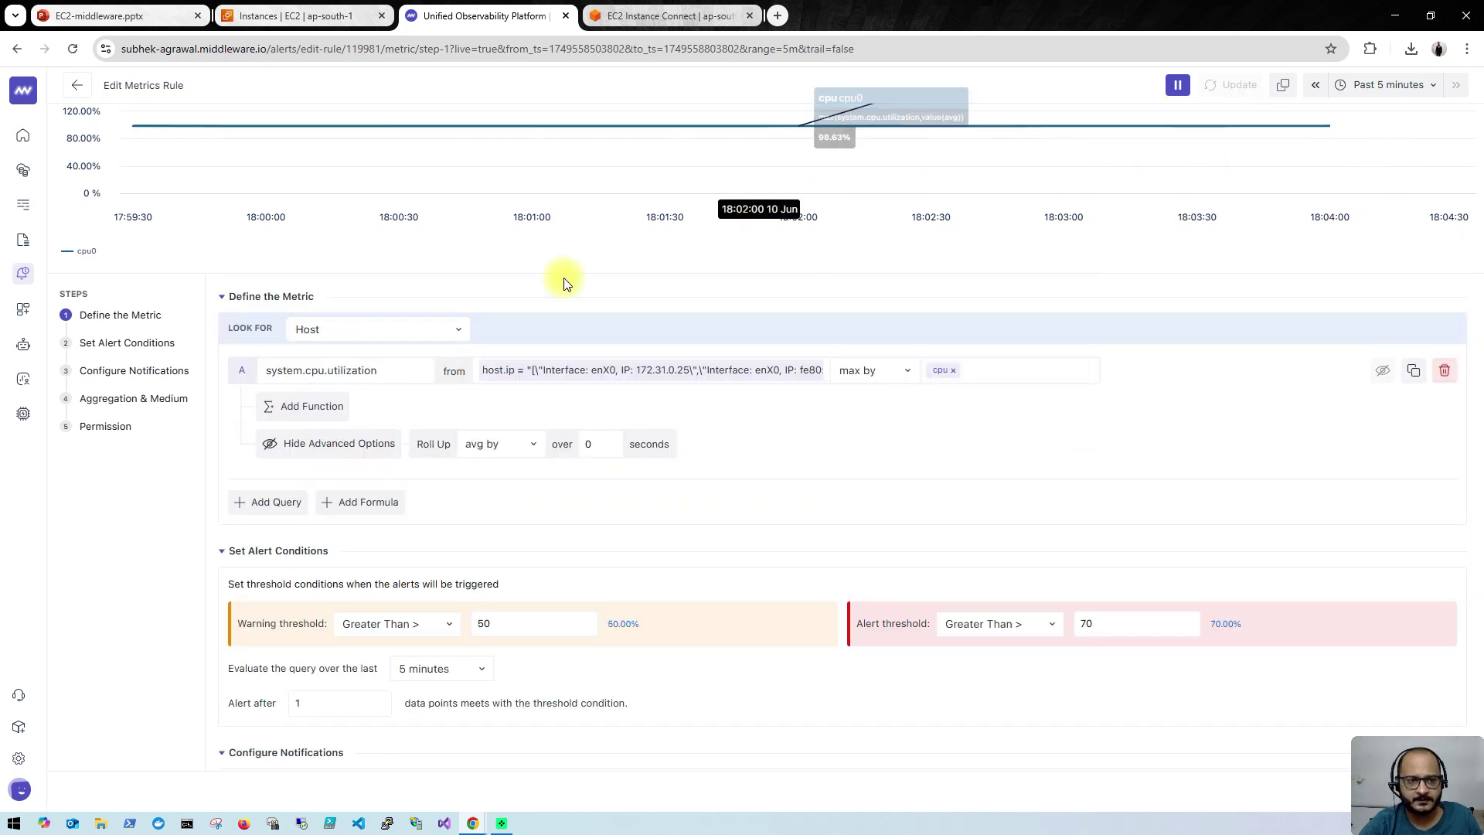
pyautogui.scroll(-3, 309, 498)
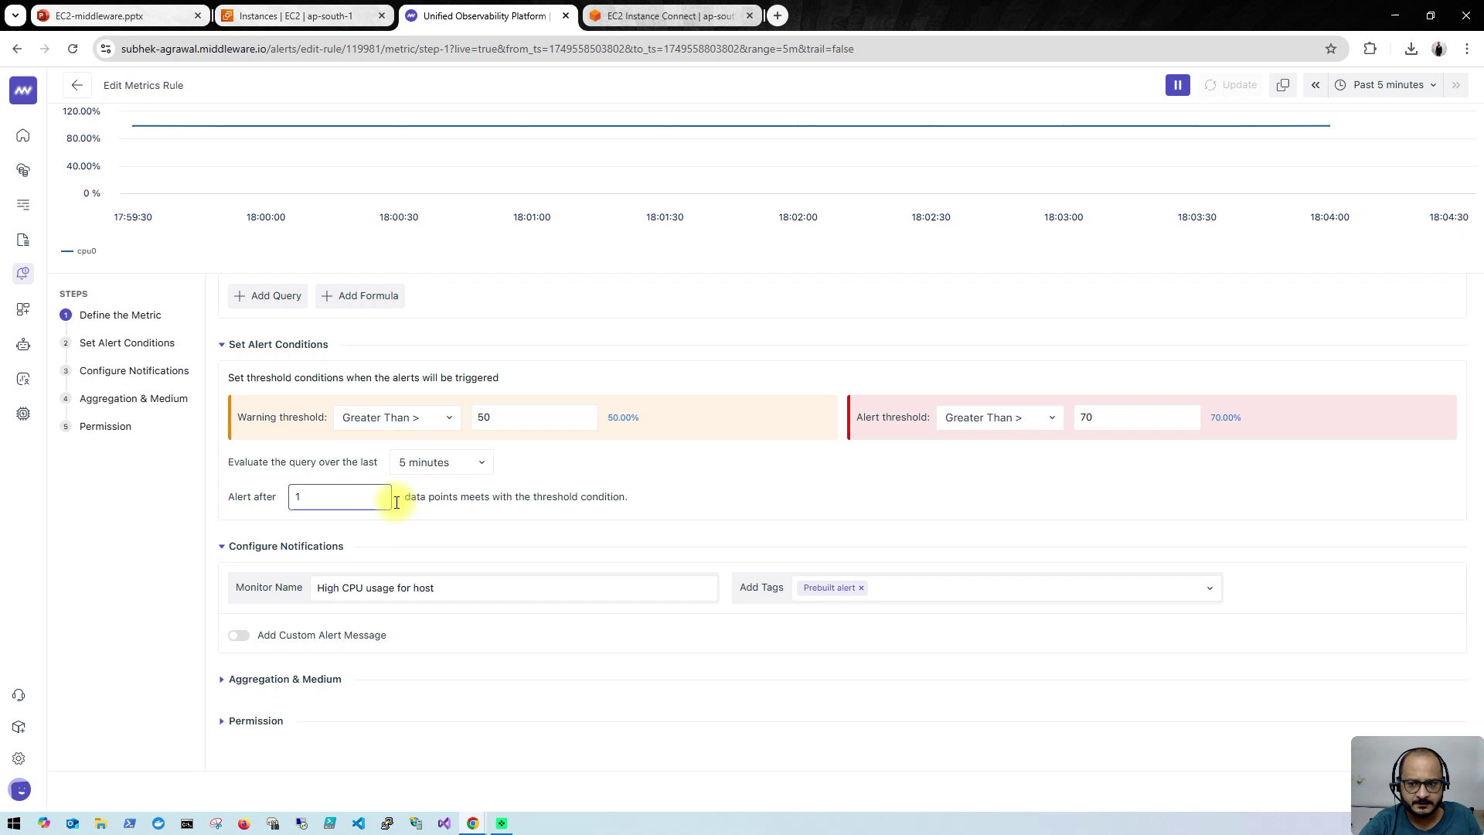
pyautogui.doubleClick(1011, 11)
pyautogui.click(1264, 568)
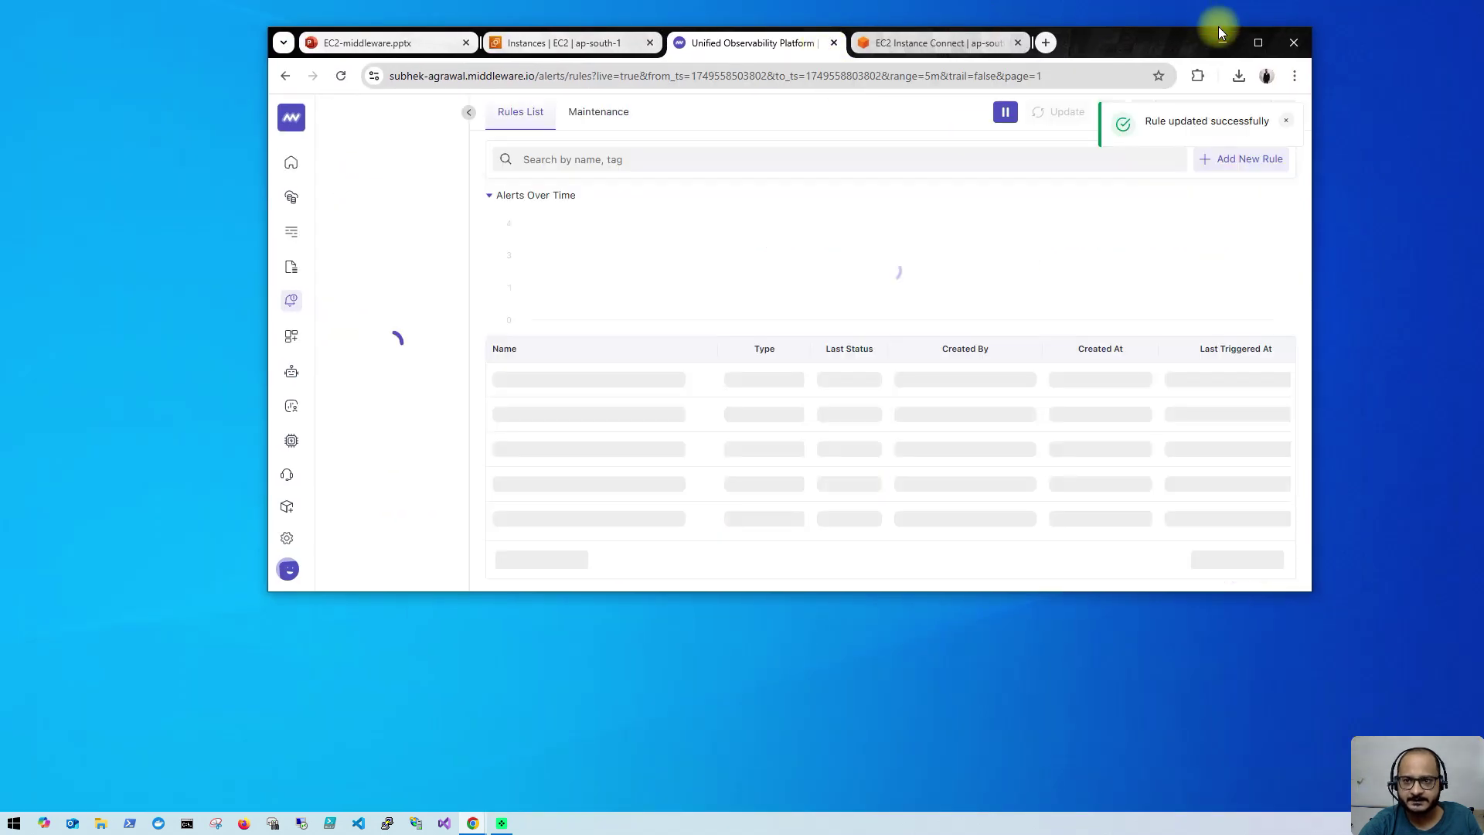
pyautogui.click(1258, 43)
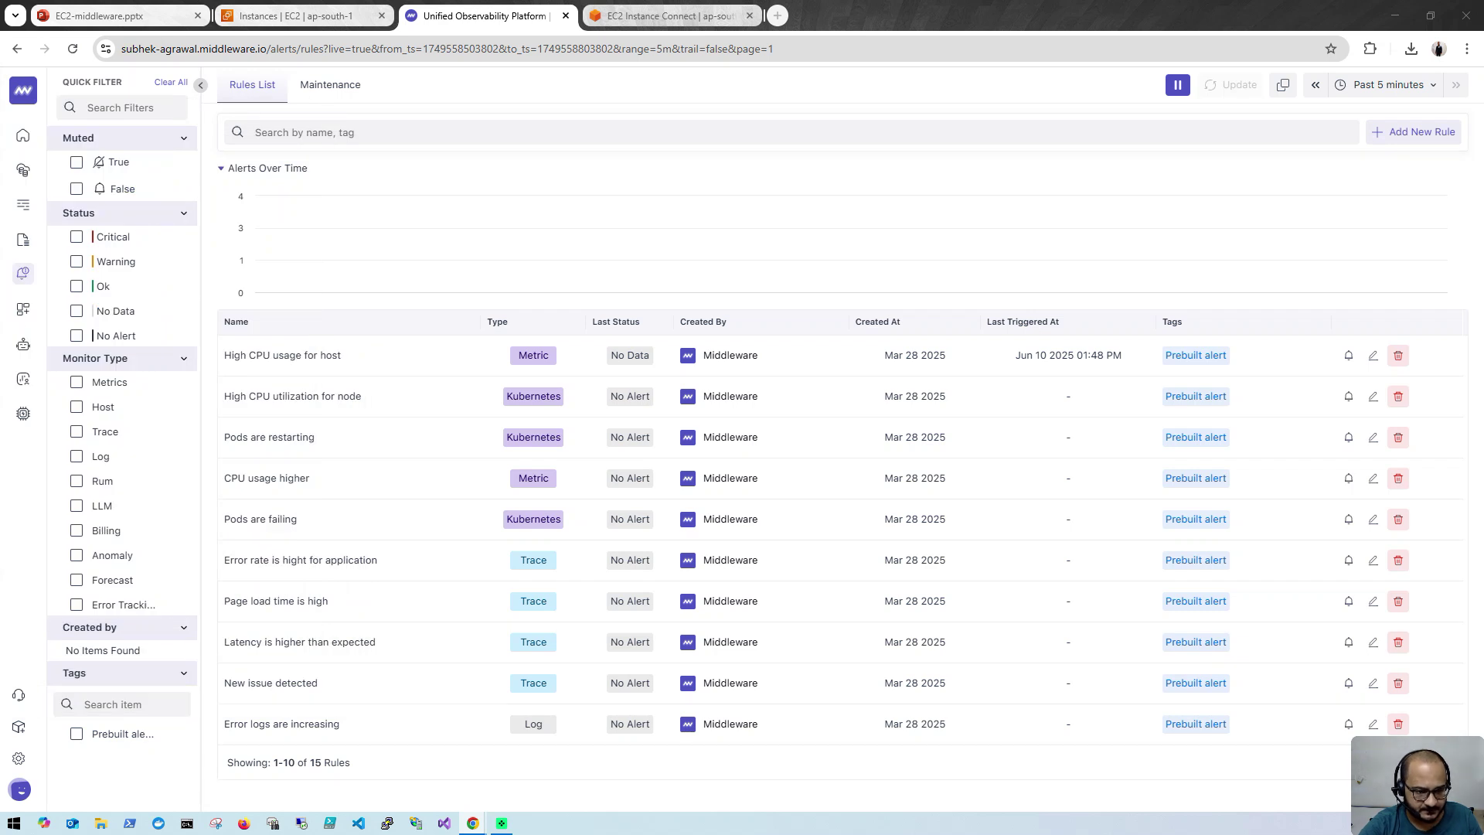
# Bring the Gmail window with the Critical high CPU alert email onto the screen.
pyautogui.moveTo(0, 124); pyautogui.dragTo(678, 26)
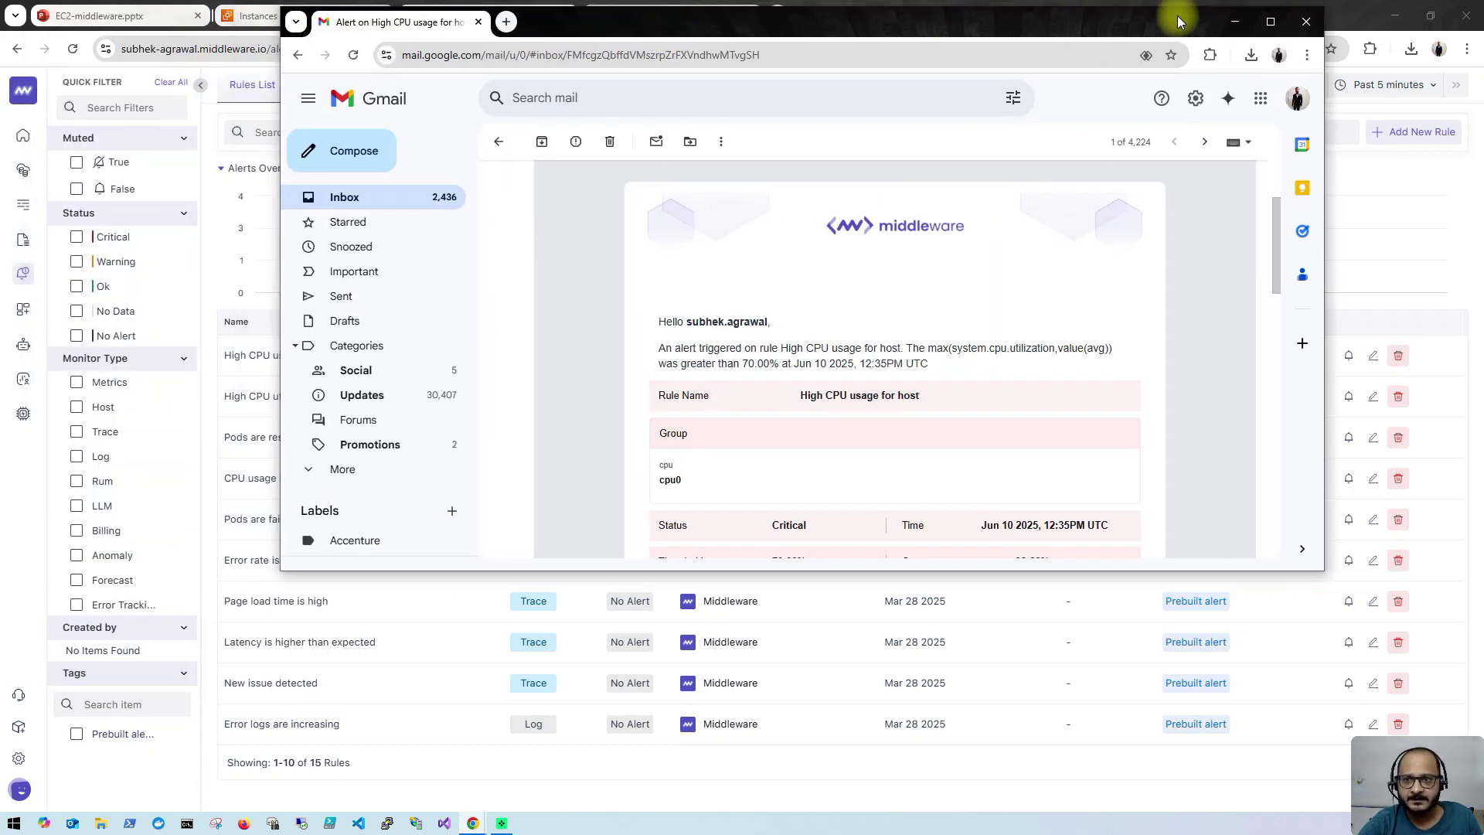
# Maximize Gmail, read the 98.66% CPU alert email, then minimize it back to Middleware.
pyautogui.click(1271, 26)
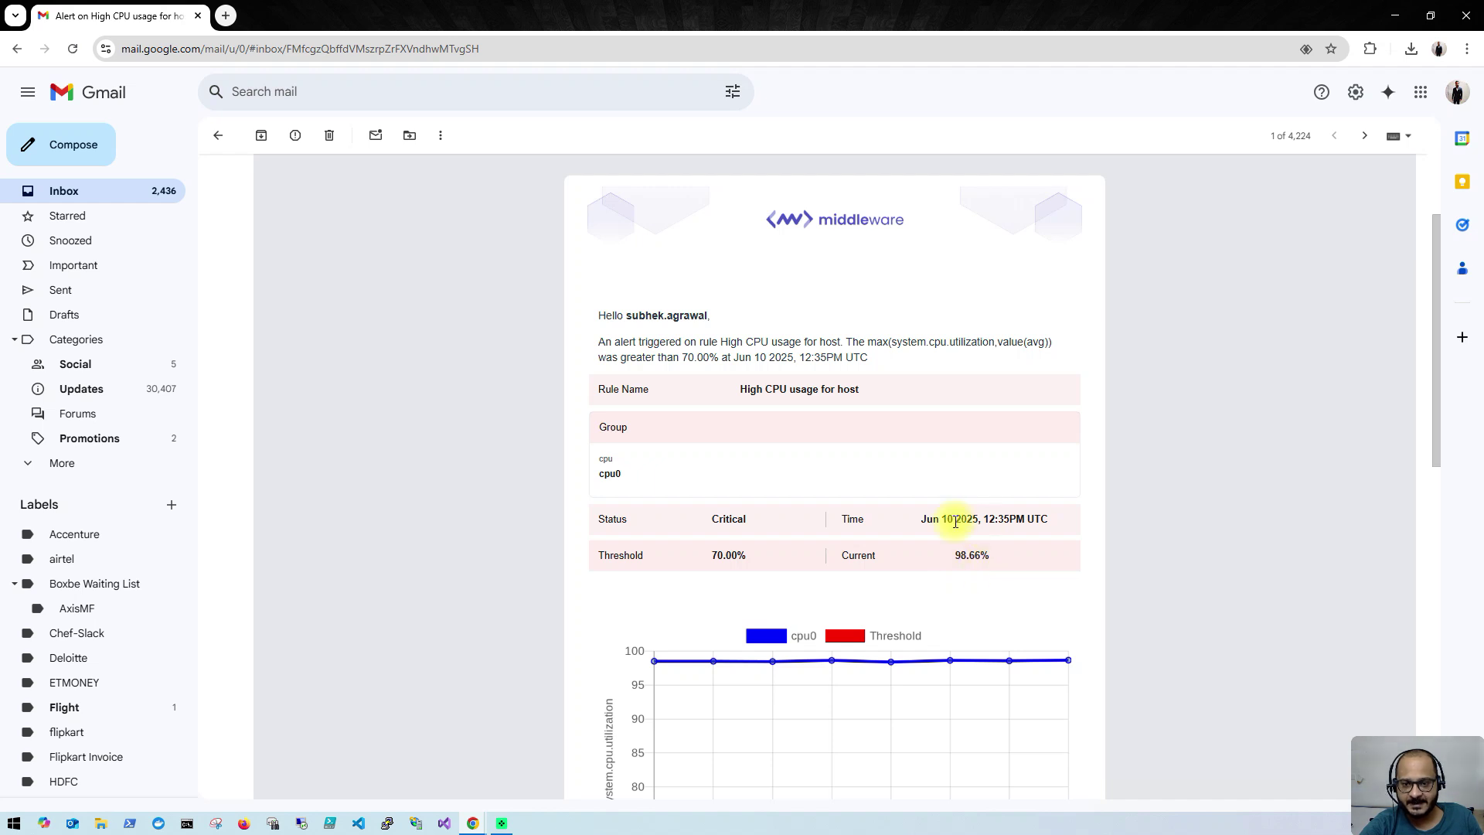
pyautogui.moveTo(925, 524); pyautogui.dragTo(1070, 520)
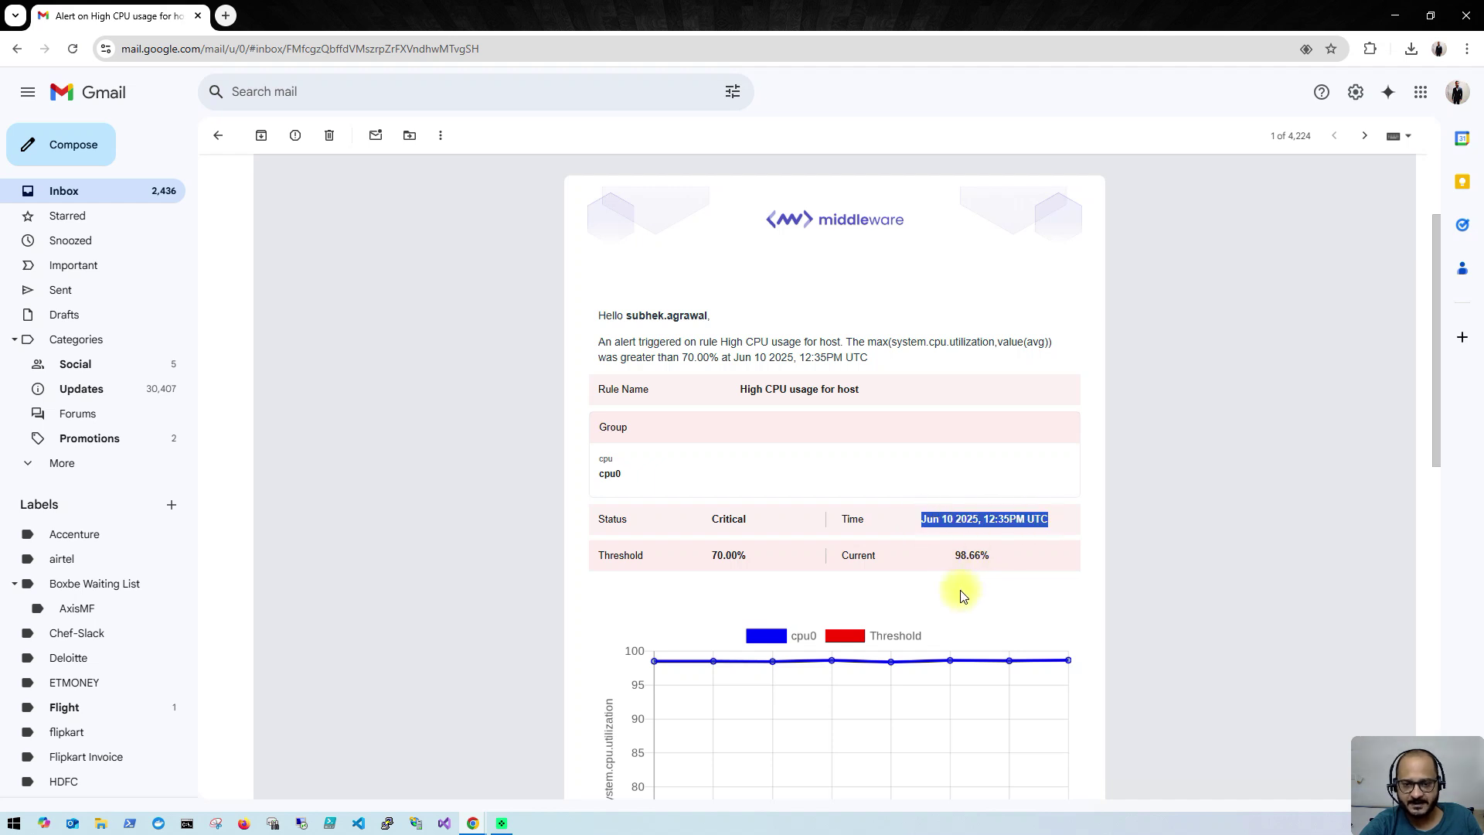
pyautogui.scroll(-5, 959, 594)
pyautogui.scroll(-5, 962, 595)
pyautogui.scroll(9, 962, 595)
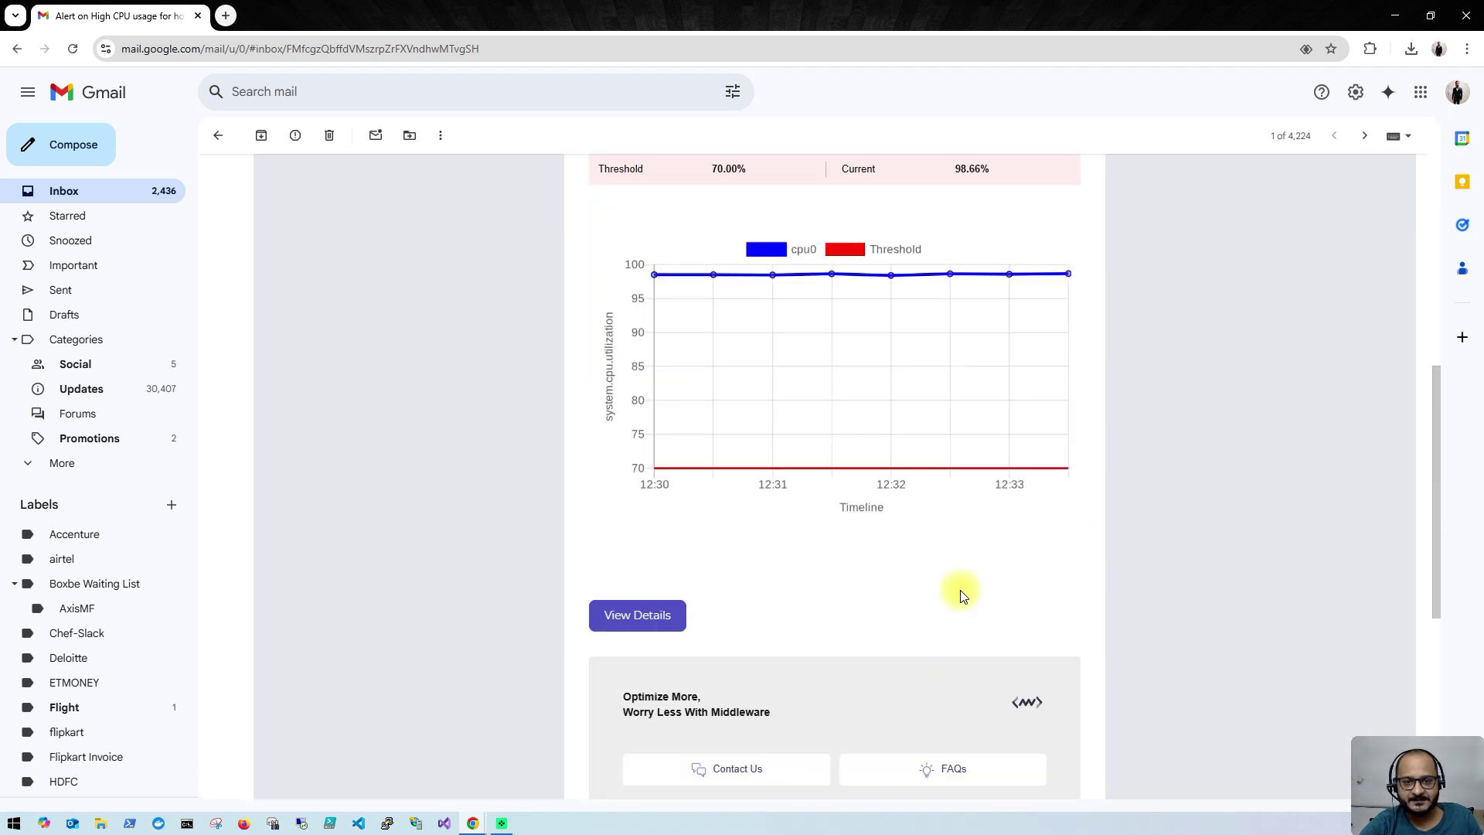
pyautogui.scroll(3, 962, 595)
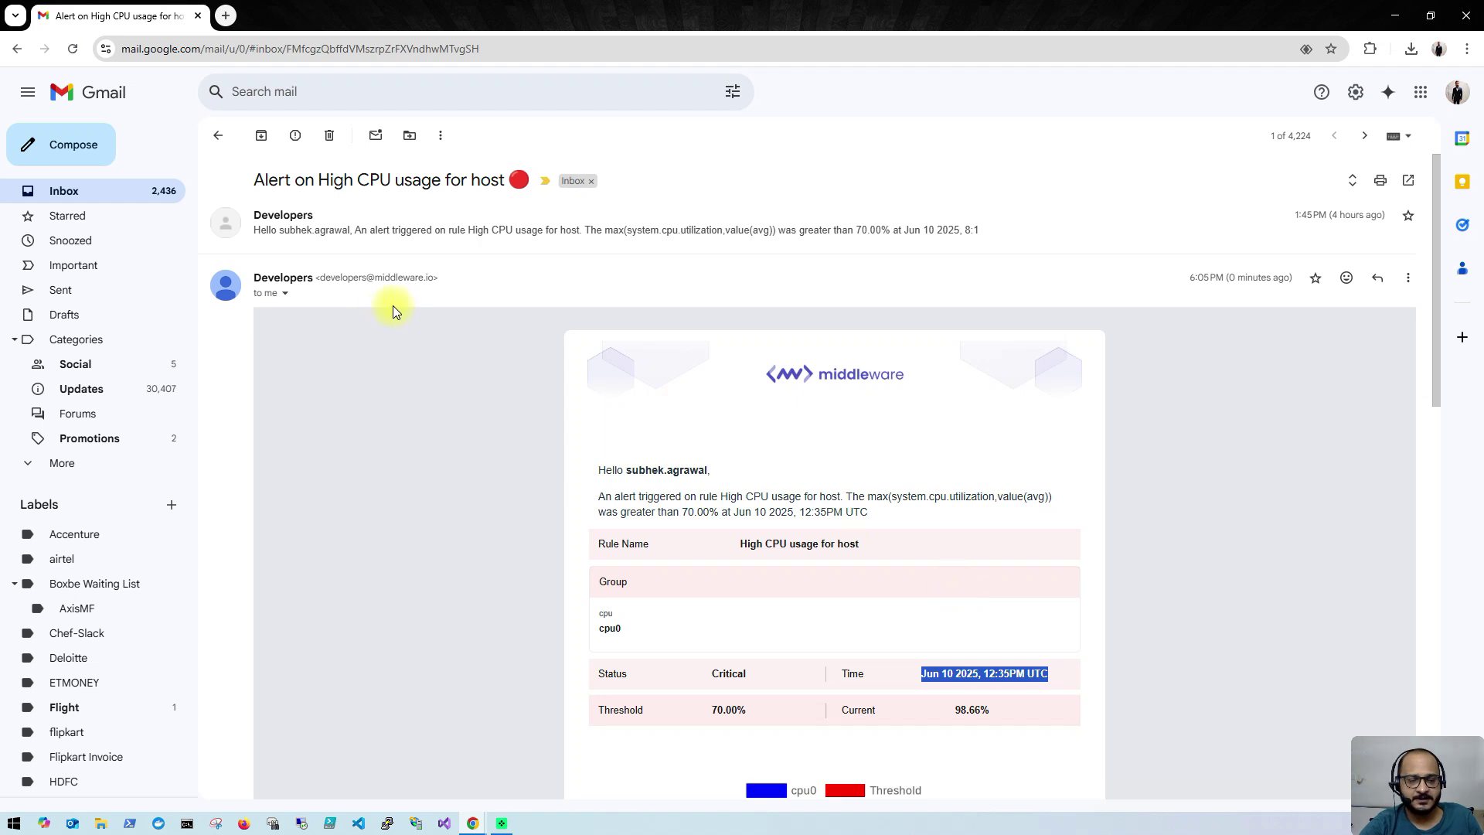
pyautogui.click(1388, 21)
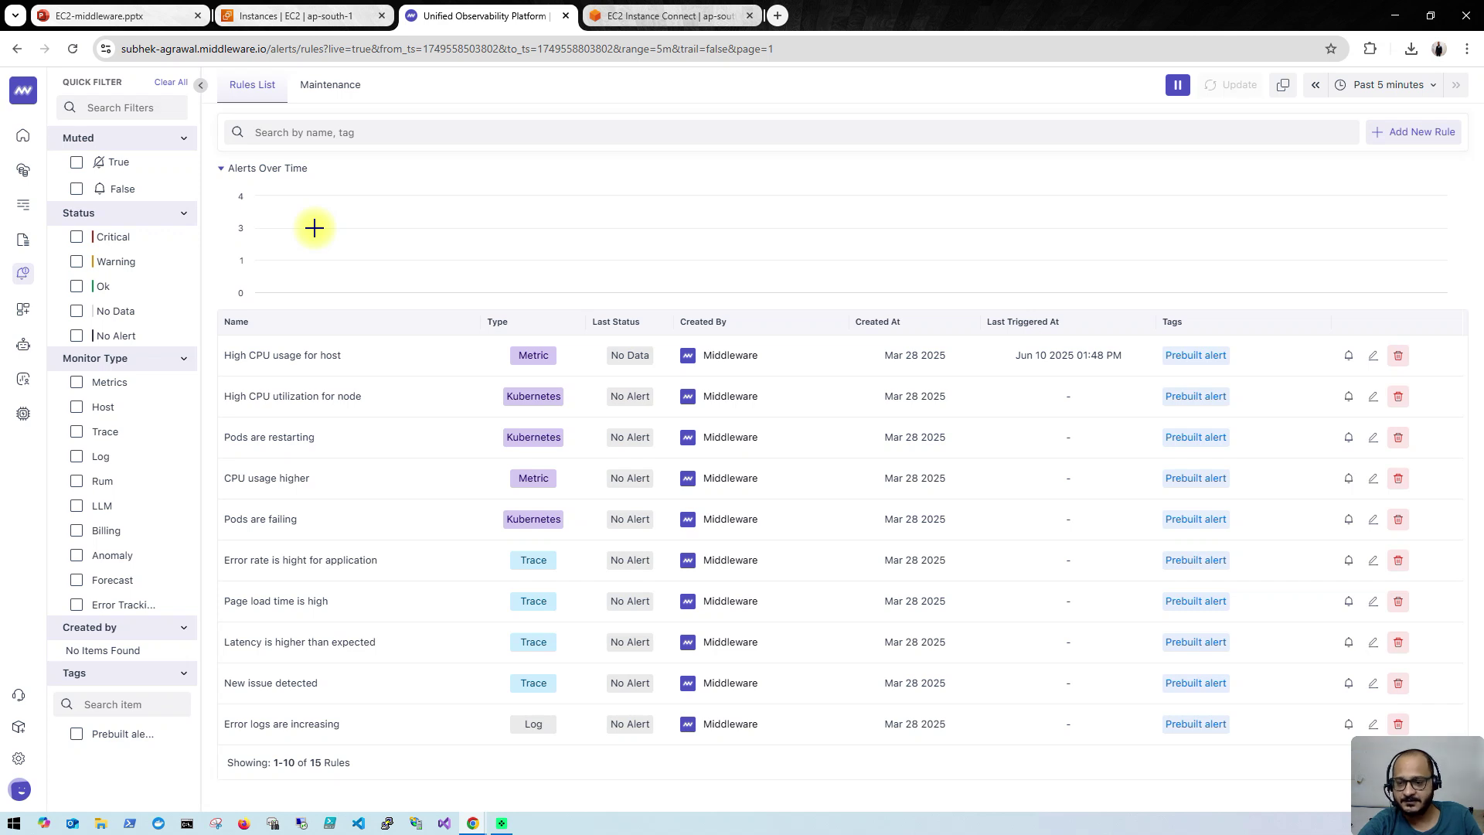
pyautogui.click(298, 139)
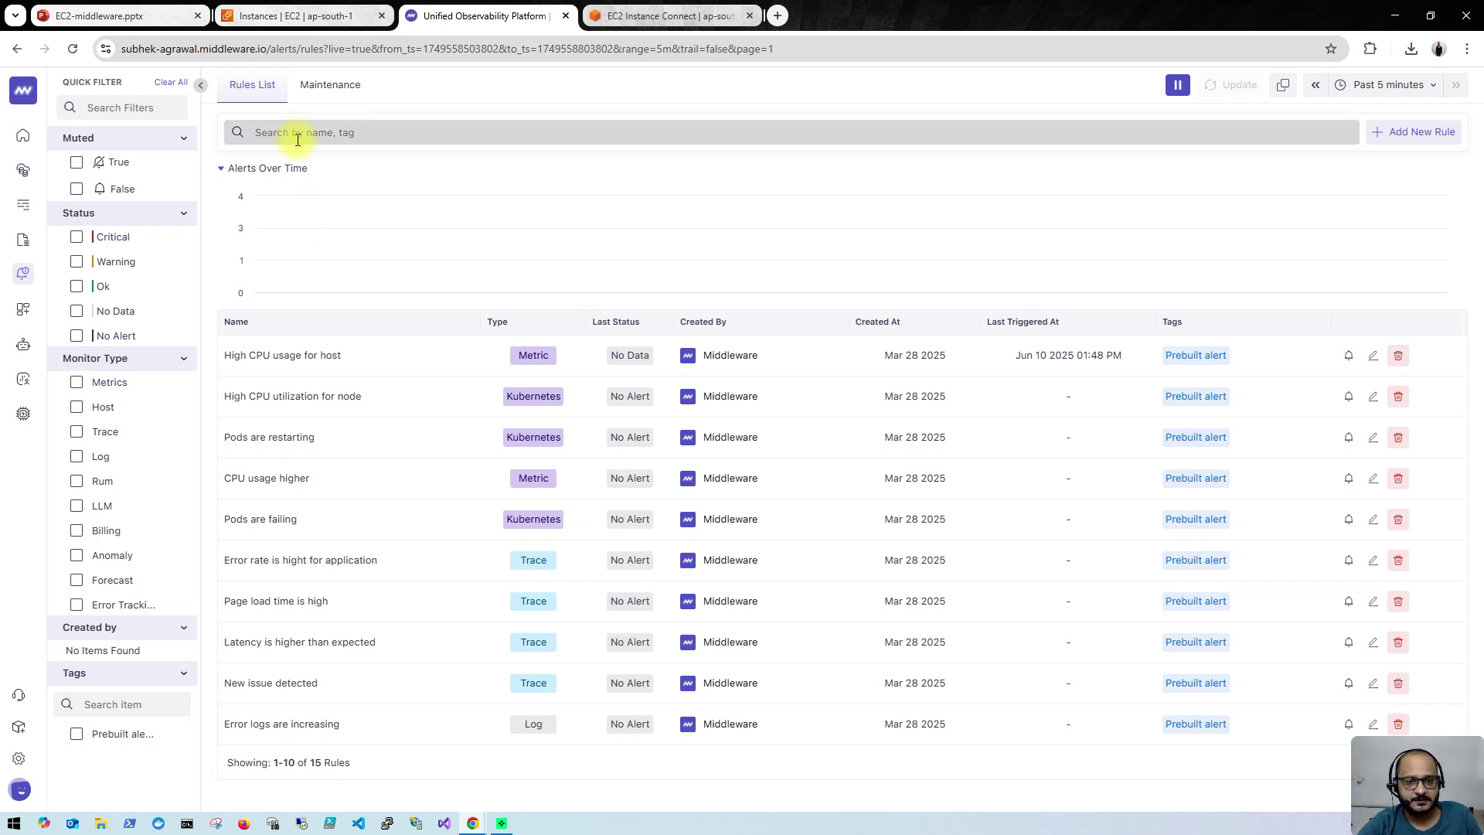